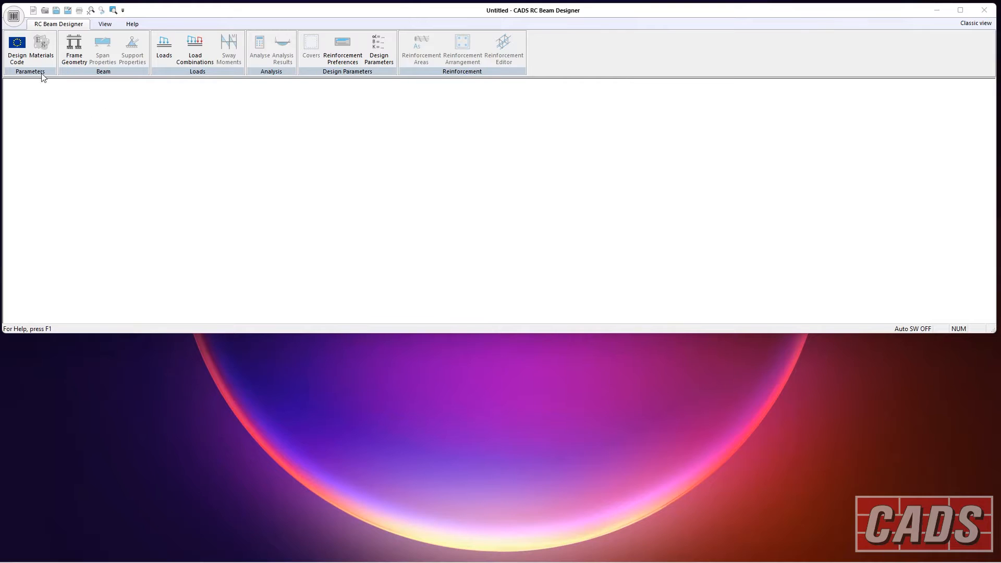
Select Eurocode as the design code and UK as its national annex.
left_click(19, 52)
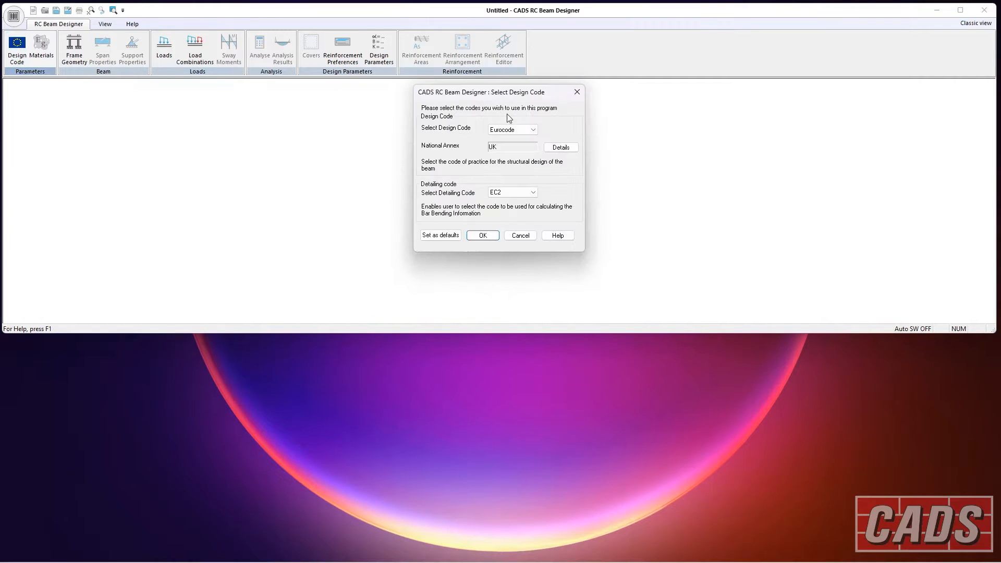
left_click(516, 131)
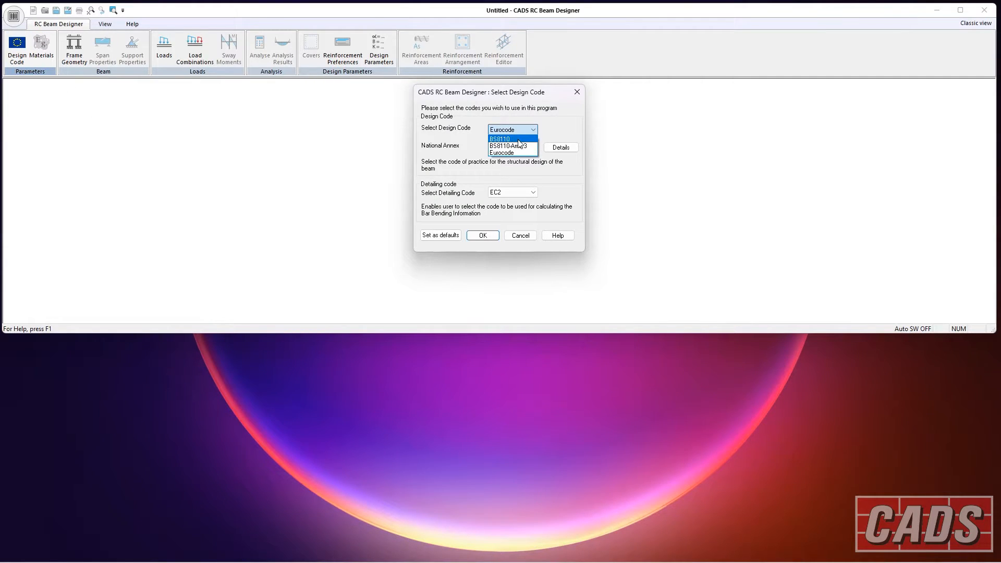
left_click(517, 152)
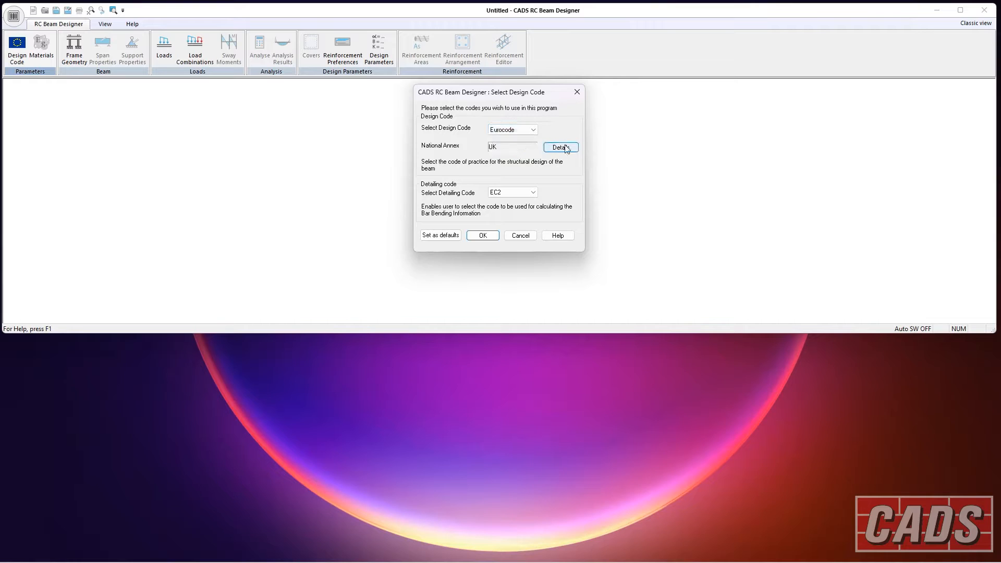
left_click(381, 111)
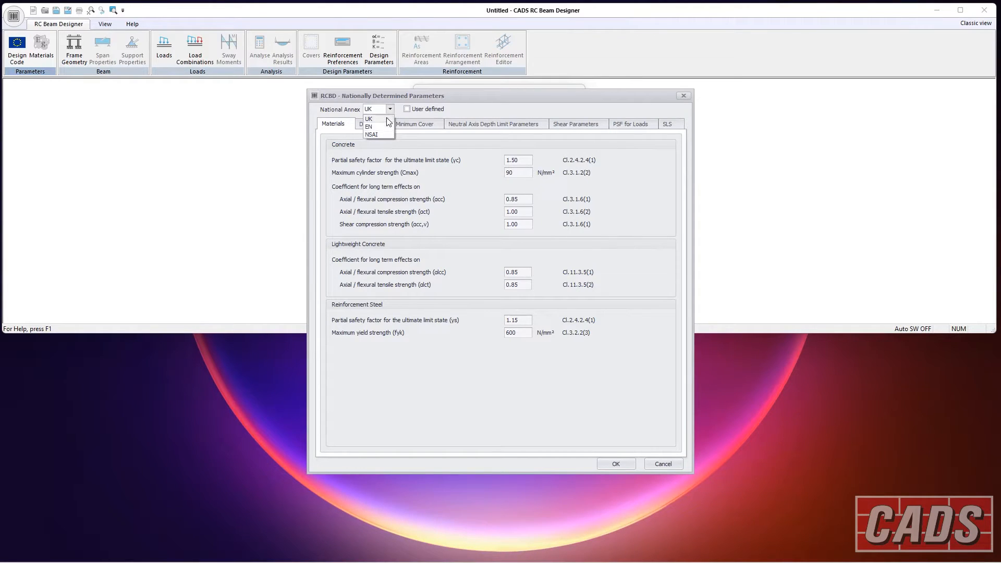
left_click(387, 119)
left_click(408, 109)
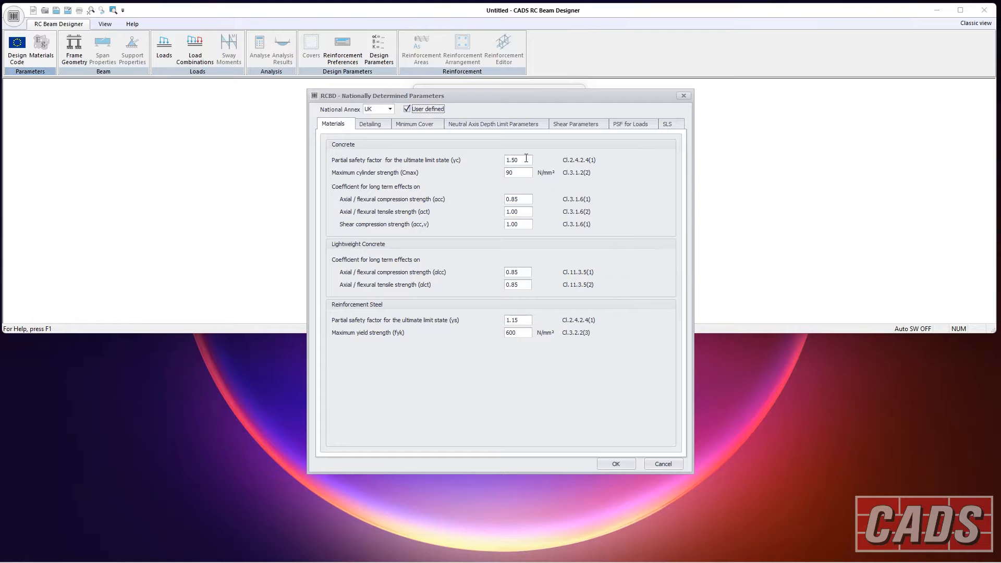
left_click_drag(526, 159, 498, 175)
left_click(406, 109)
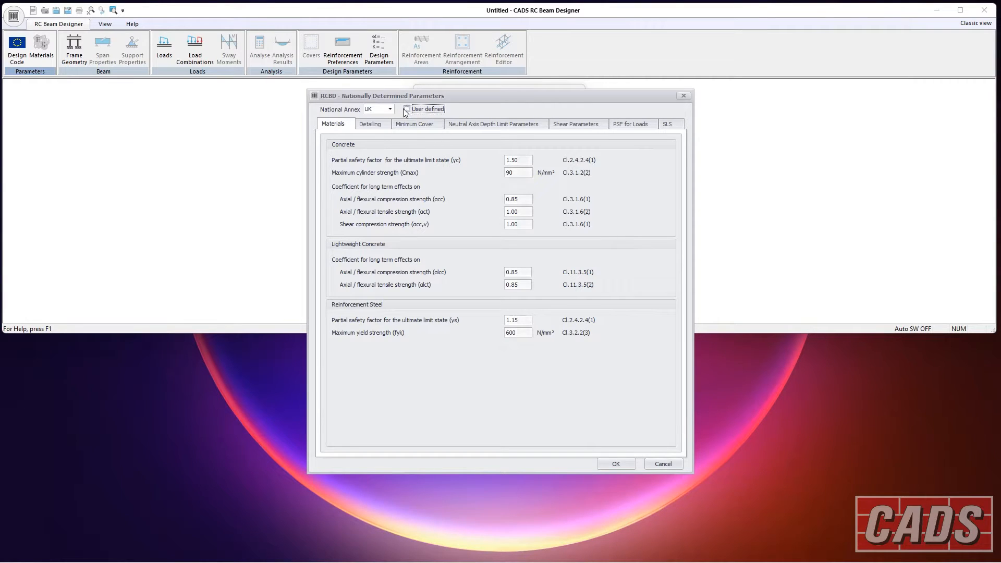
Accept the nationally determined parameters and the design code selection.
left_click(614, 464)
left_click(484, 233)
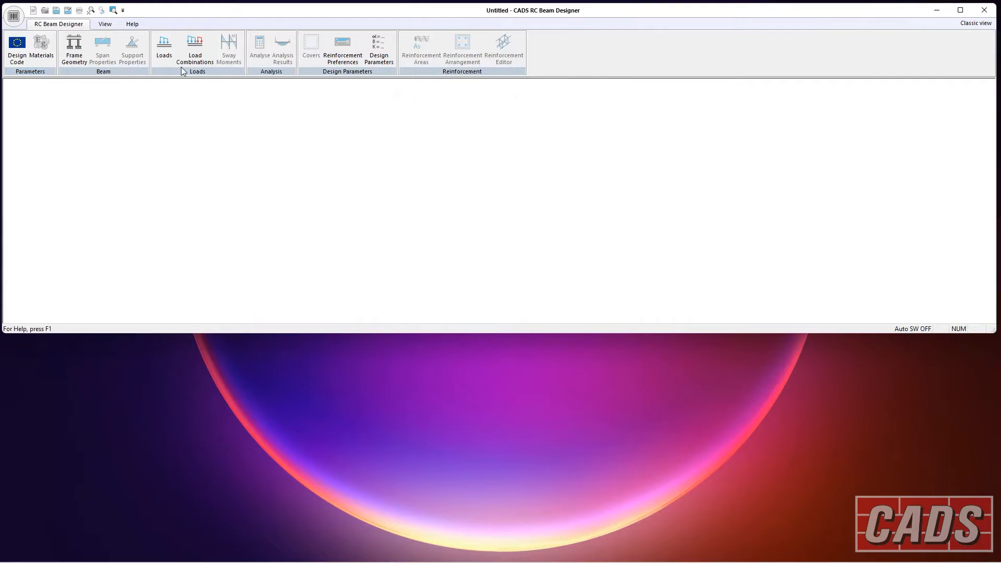
Examine the cement type, aggregate and strength class options in the concrete material properties.
left_click(41, 46)
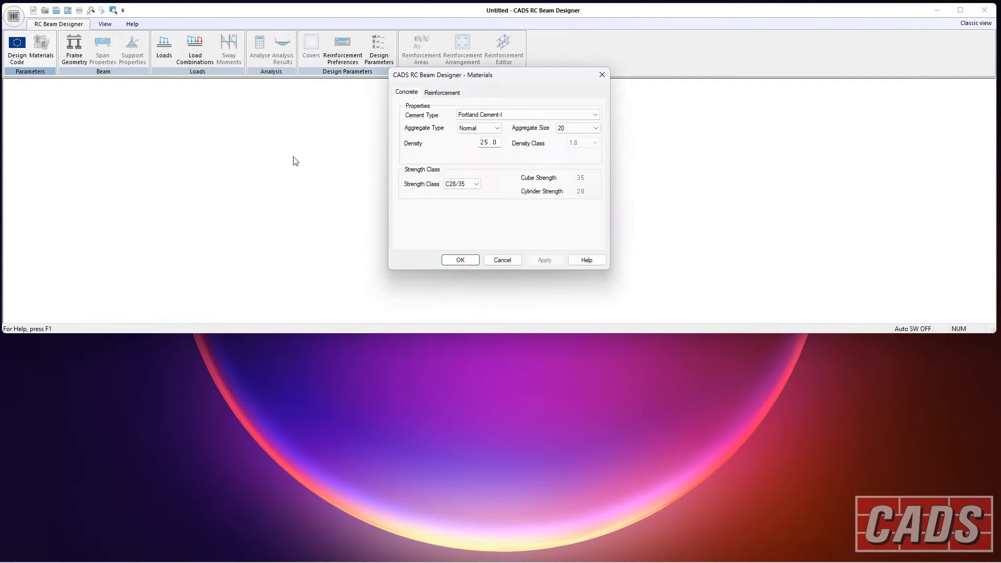
left_click(485, 116)
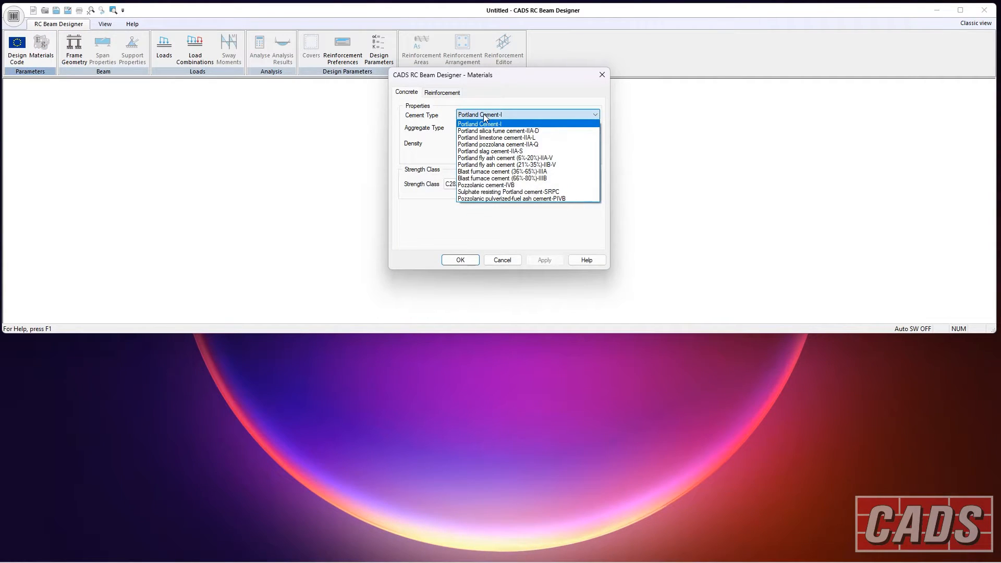
left_click(485, 121)
left_click(490, 130)
left_click(489, 131)
left_click(574, 129)
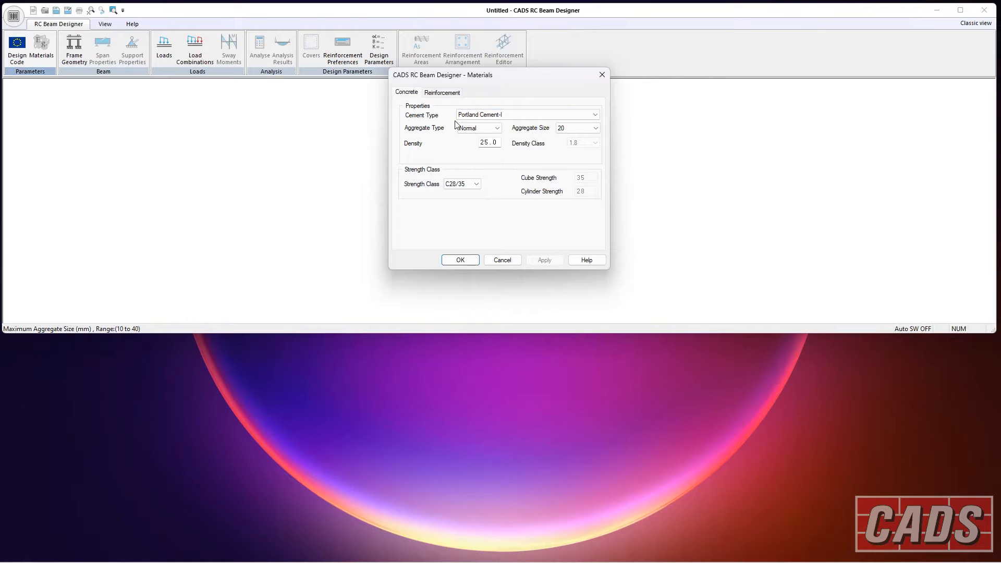
left_click(467, 185)
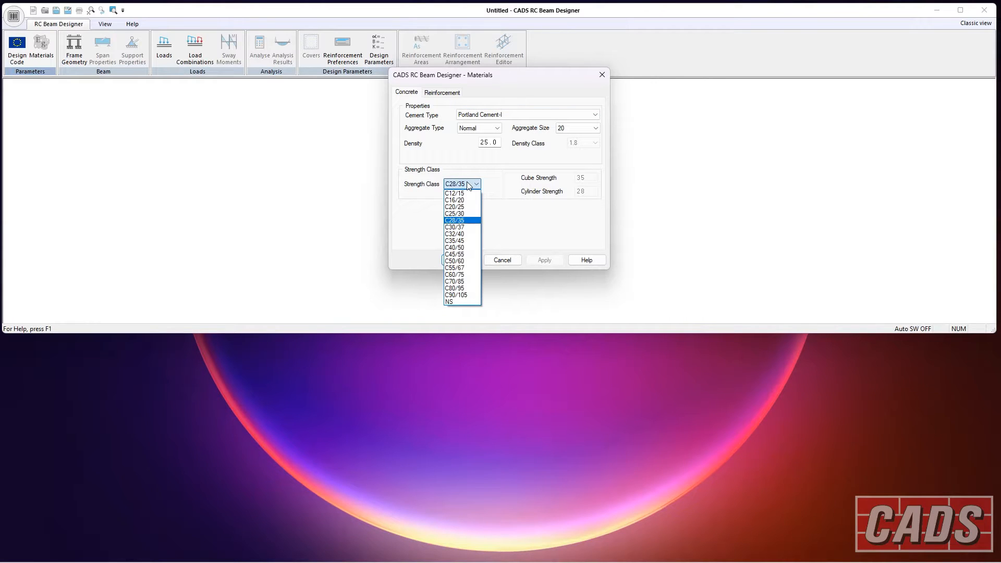
left_click(469, 185)
Examine the type and bond type options for the main reinforcement, then close the material settings without applying changes.
left_click(443, 93)
left_click(466, 127)
left_click(465, 126)
left_click(472, 143)
left_click(473, 147)
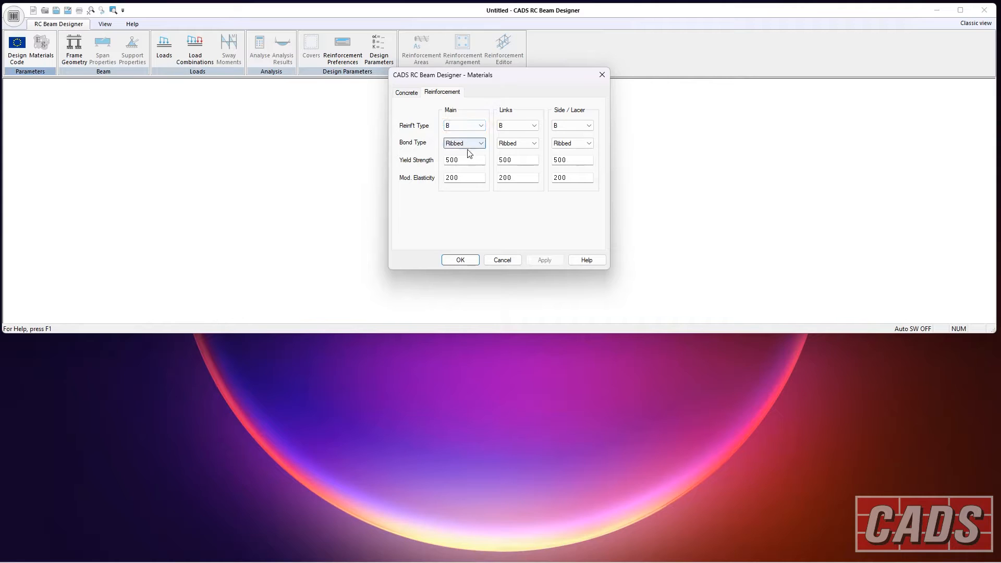
left_click(504, 260)
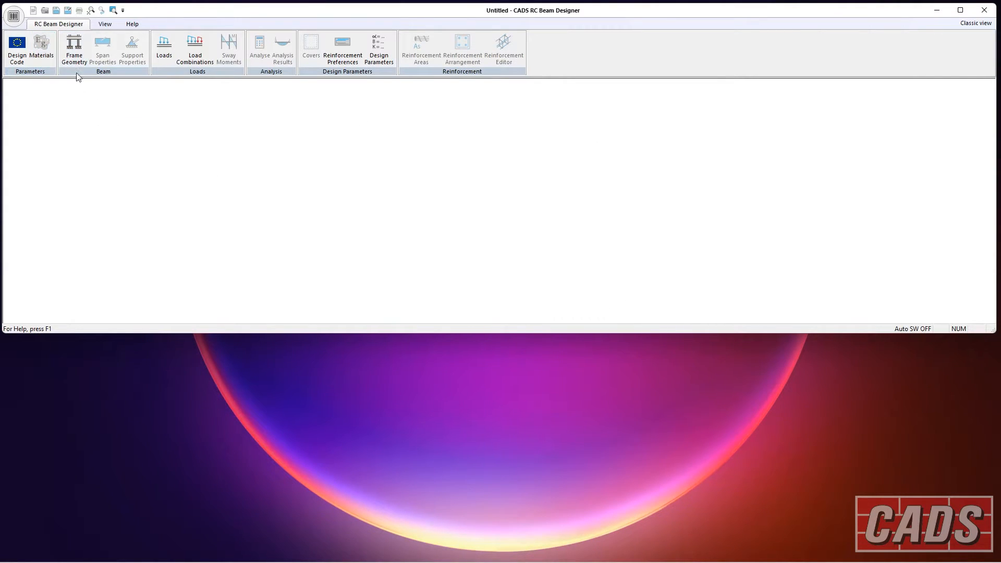
Create a frame geometry with 3 spans of 6 m each on knife edge supports.
left_click(74, 50)
left_click_drag(557, 165, 516, 163)
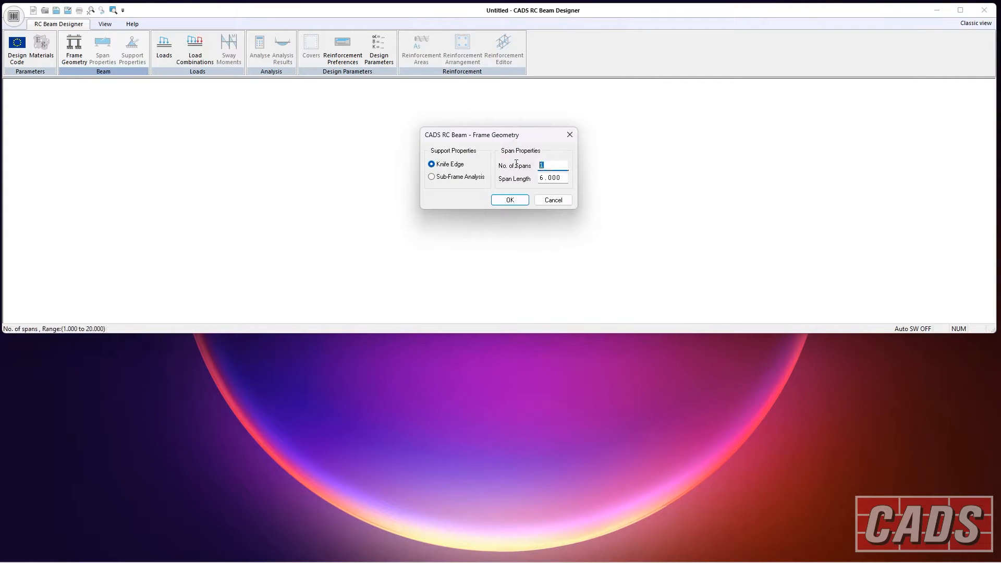
type("3")
key("Tab")
left_click_drag(561, 180, 530, 183)
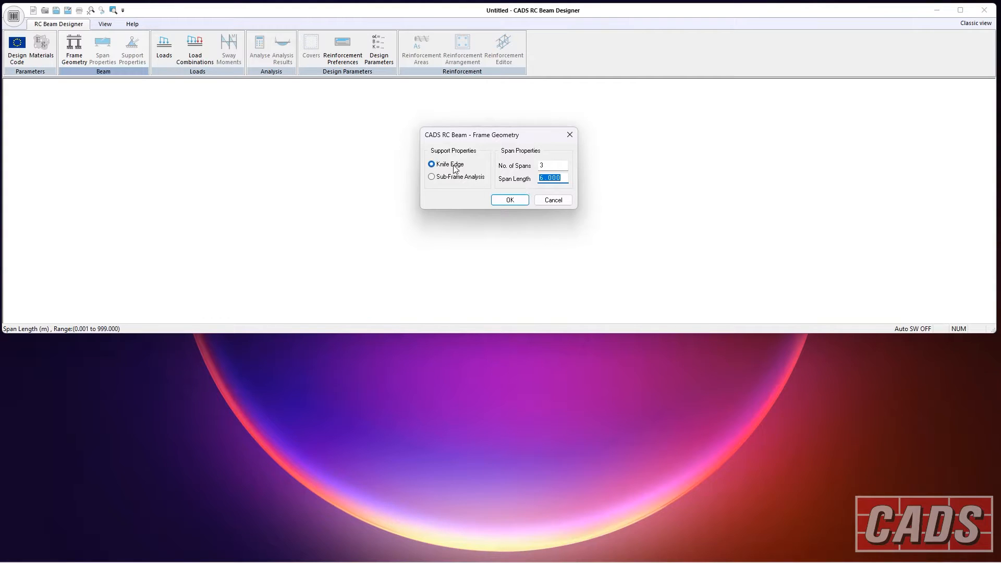
left_click(510, 202)
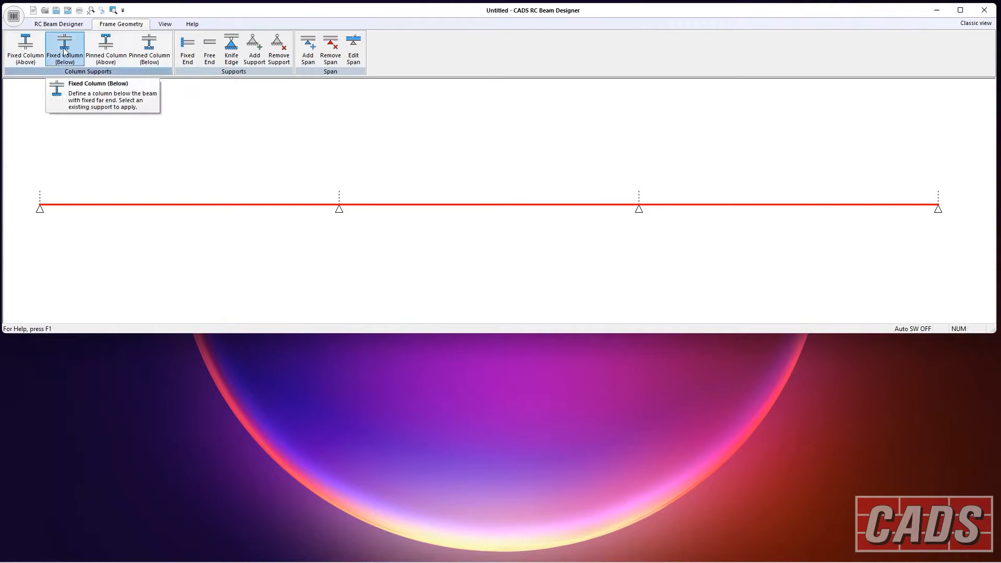
Set the first span's length to 5 m and the last span's length to 1.8 m.
left_click(353, 61)
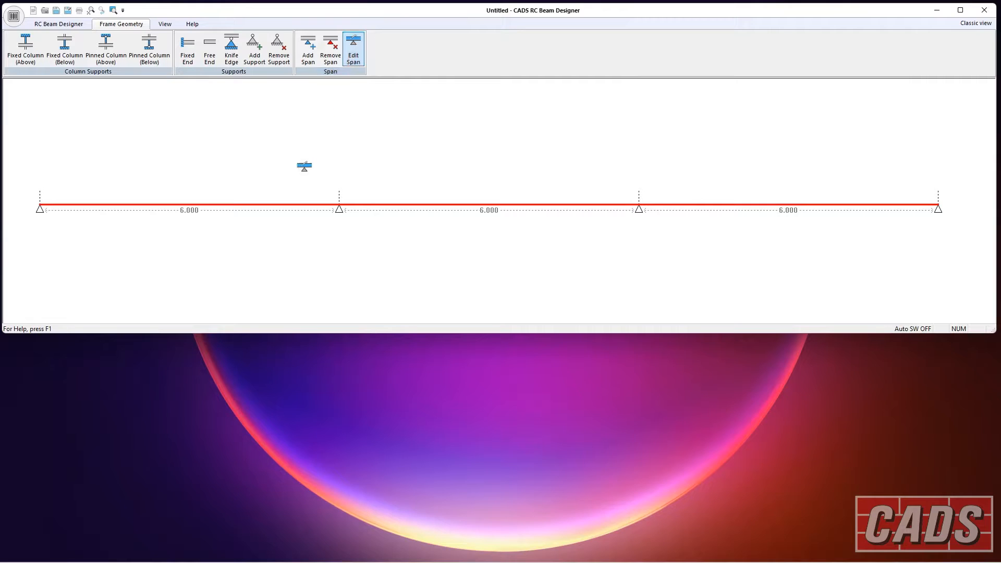
left_click(188, 208)
type("5")
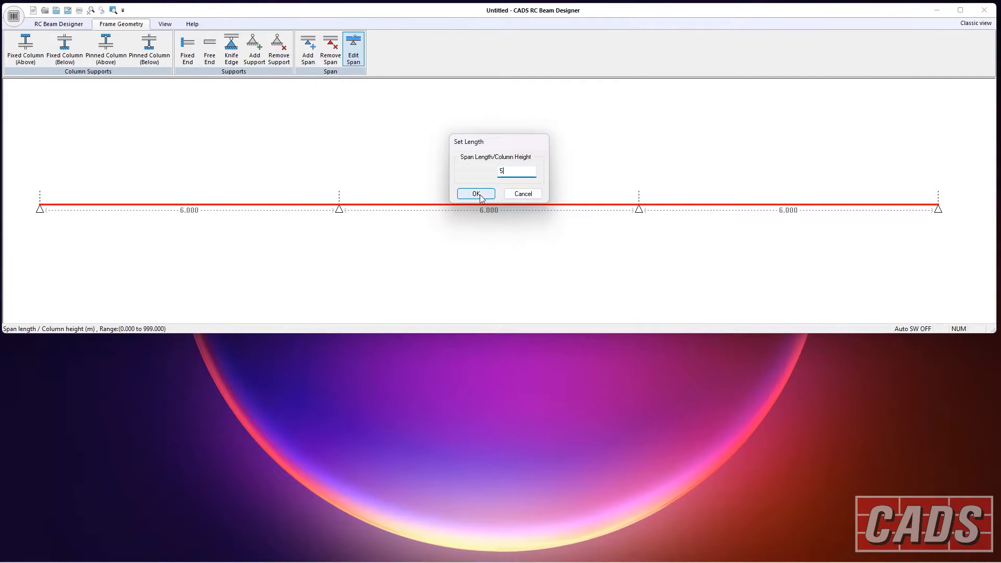
left_click(477, 194)
left_click(775, 209)
type("1.8")
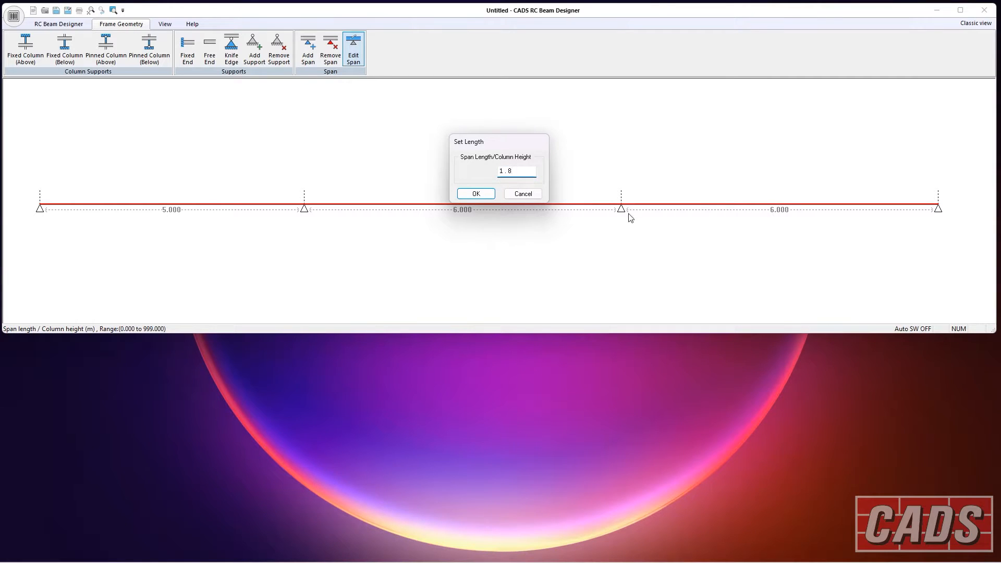
left_click(477, 194)
left_click(353, 48)
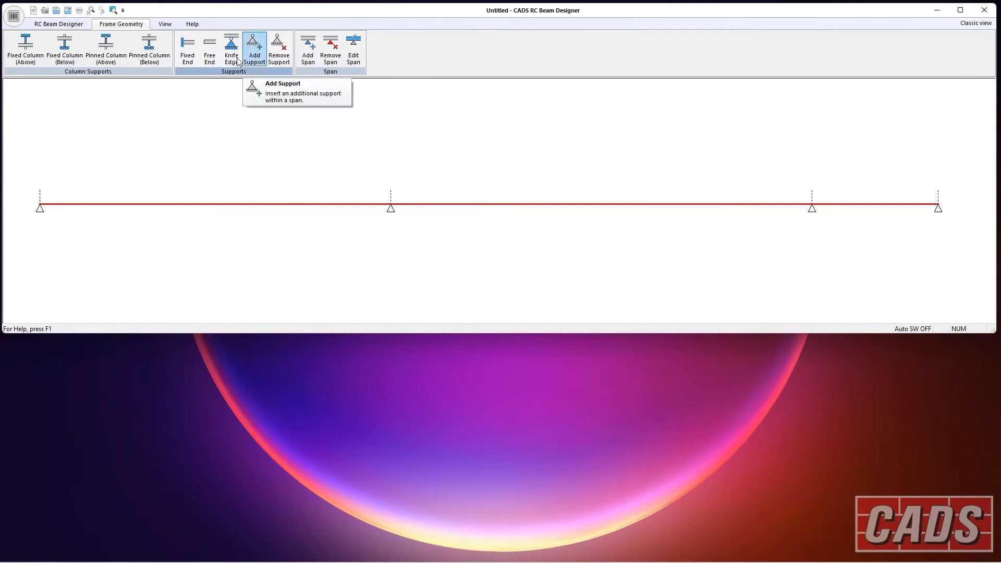
Replace the knife edge support at the outer end of the 1.8 m span with a free end.
left_click(210, 57)
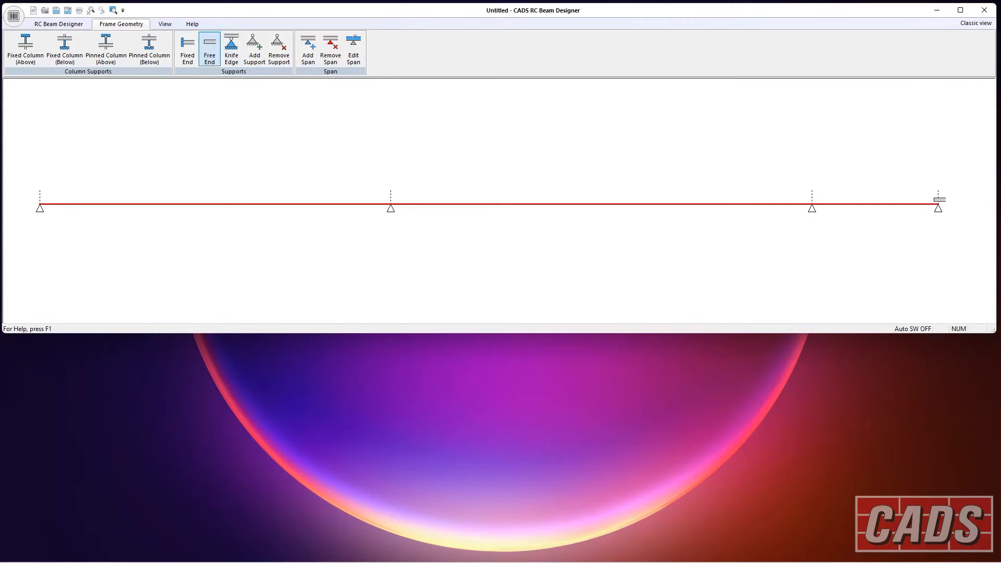
left_click(939, 202)
left_click(210, 52)
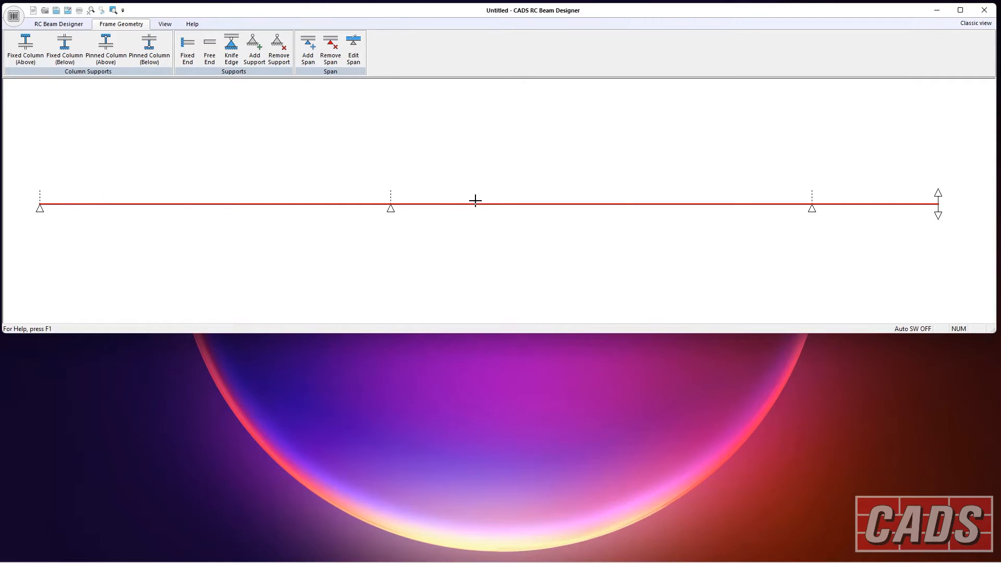
Display the beam's profile and set the middle span's section depth to 750 mm.
left_click(165, 24)
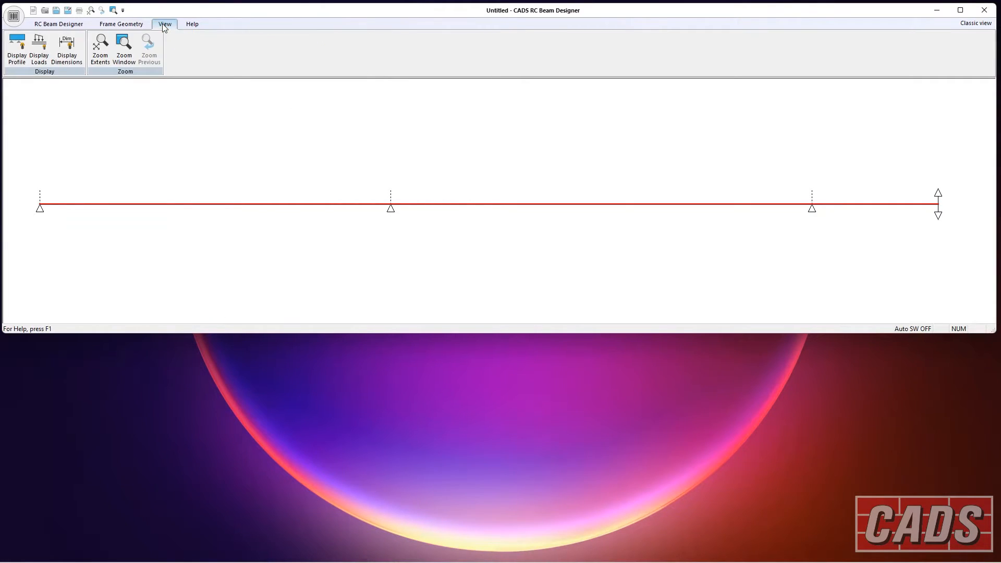
left_click(22, 48)
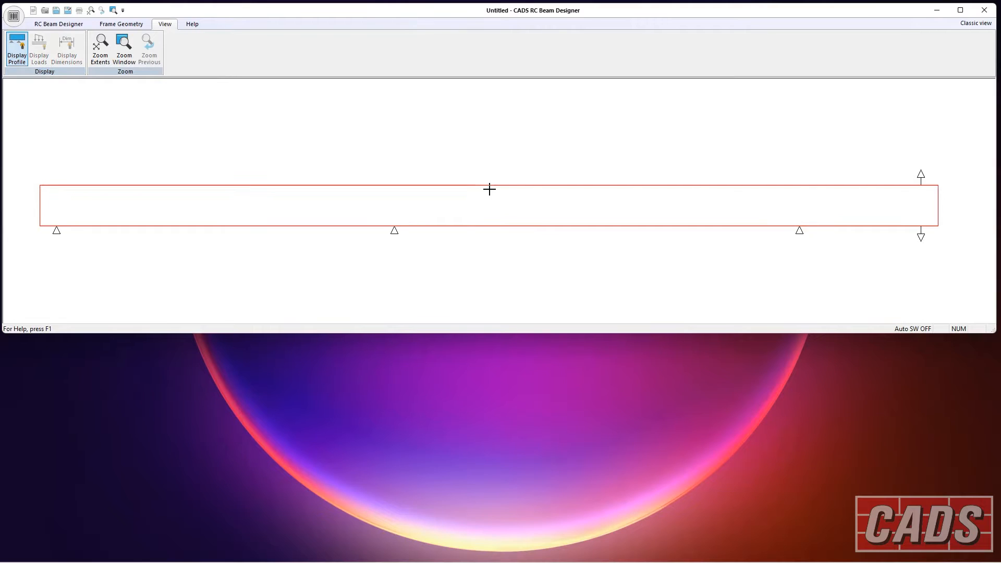
double_click(559, 185)
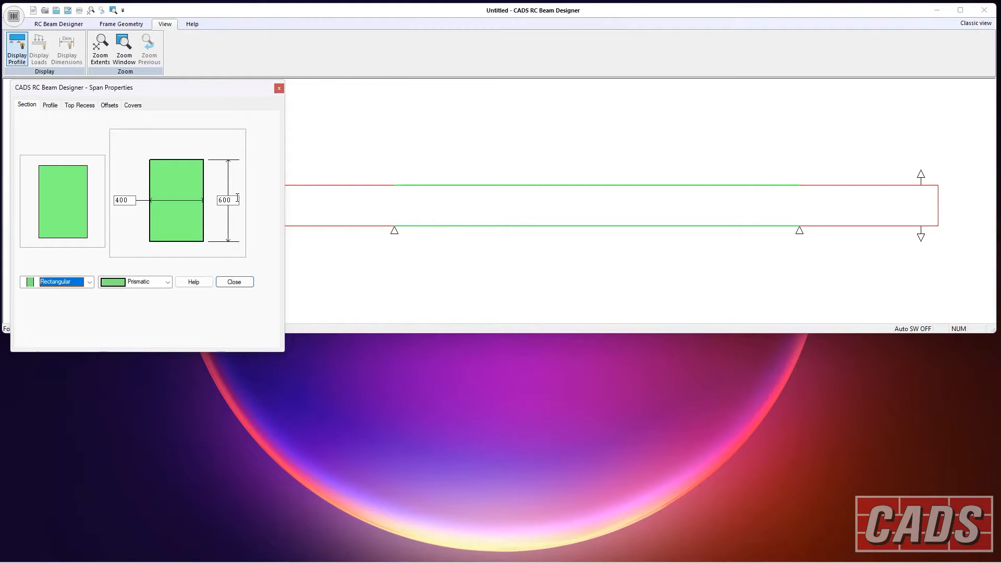
left_click_drag(238, 197, 205, 195)
type("750")
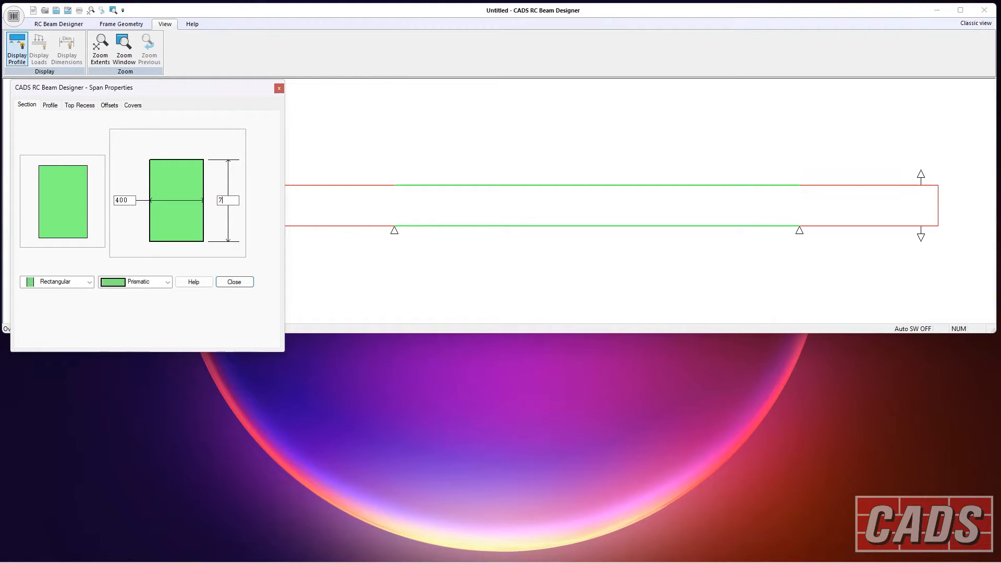
key("Tab")
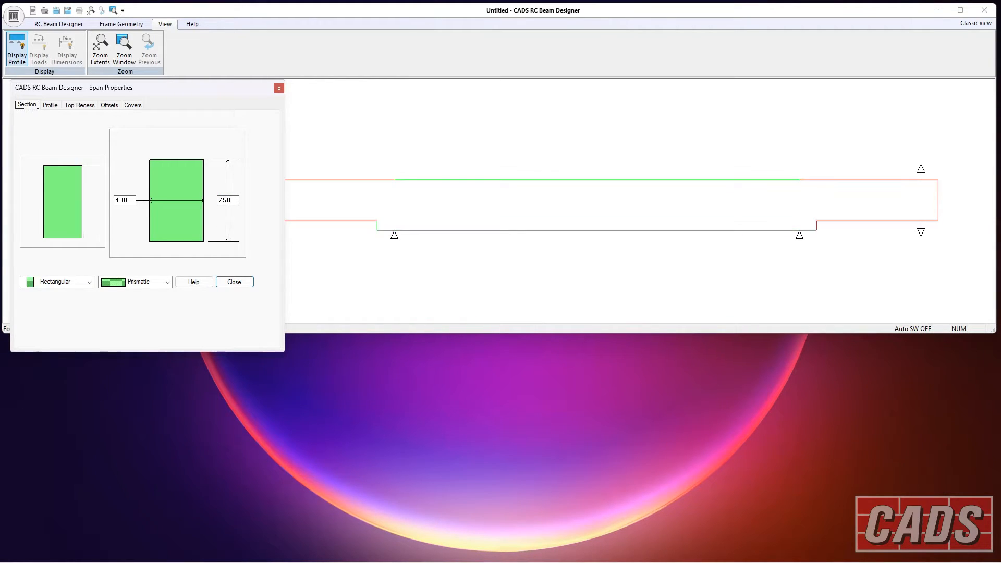
Look through the section shape options for the middle span, keep Rectangular, and close its properties.
left_click(90, 282)
mouse_move(89, 306)
left_mouse_down()
mouse_move(90, 323)
mouse_move(90, 306)
left_mouse_up()
left_click(79, 295)
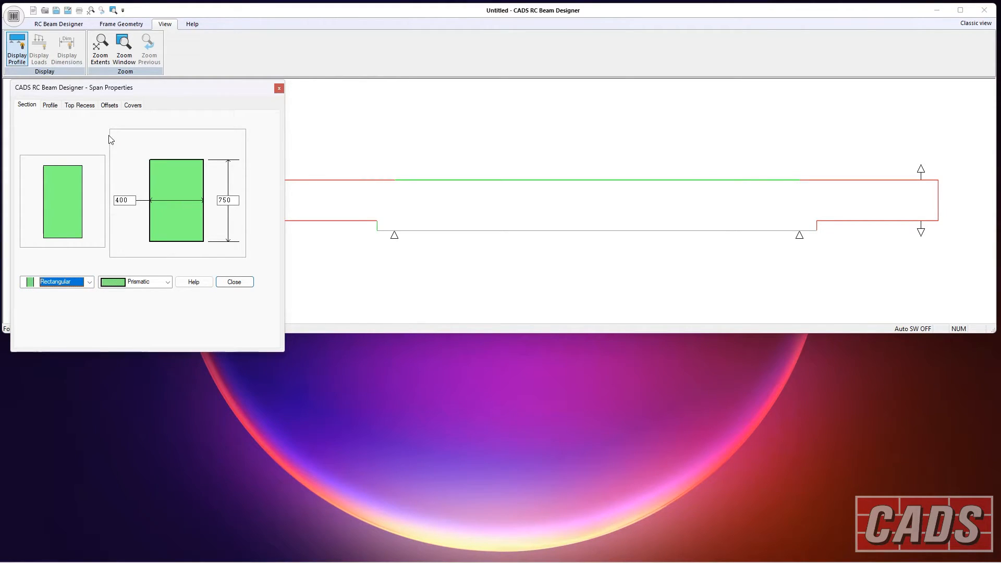
left_click(234, 282)
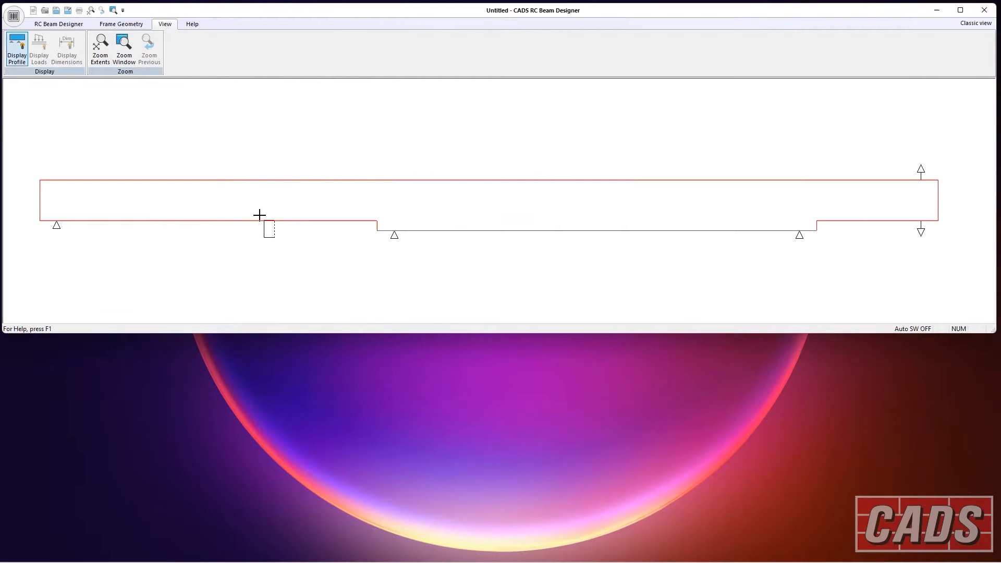
Select the first and last spans together and set their section depth to 500 mm.
left_click_drag(922, 246, 865, 176)
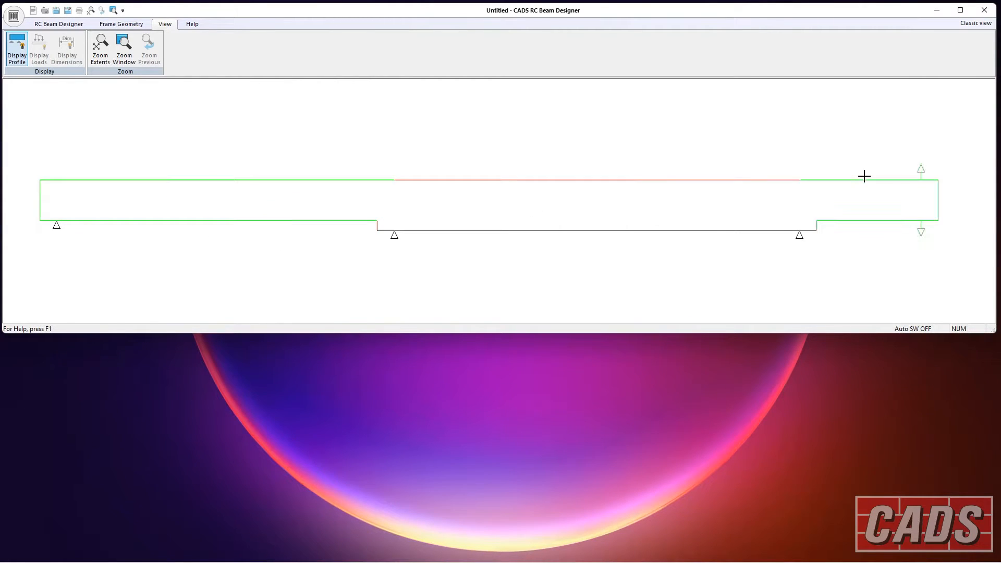
right_click(869, 194)
left_click(892, 202)
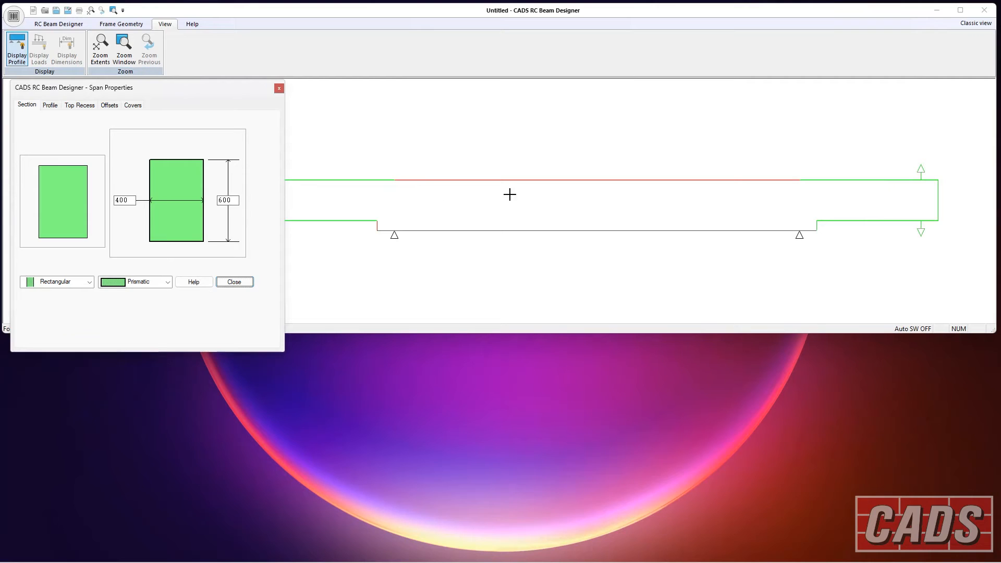
left_click(228, 201)
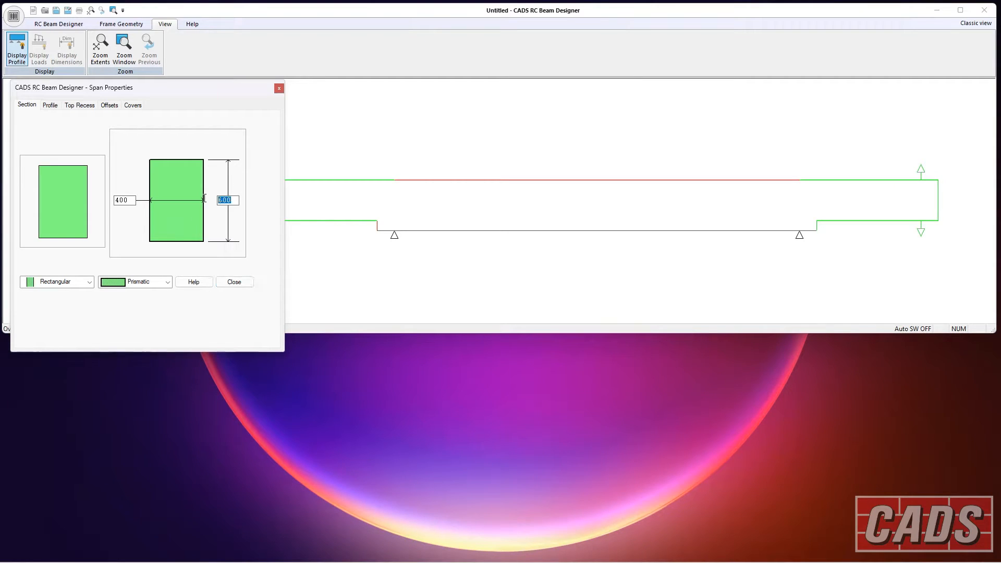
type("500")
key("Return")
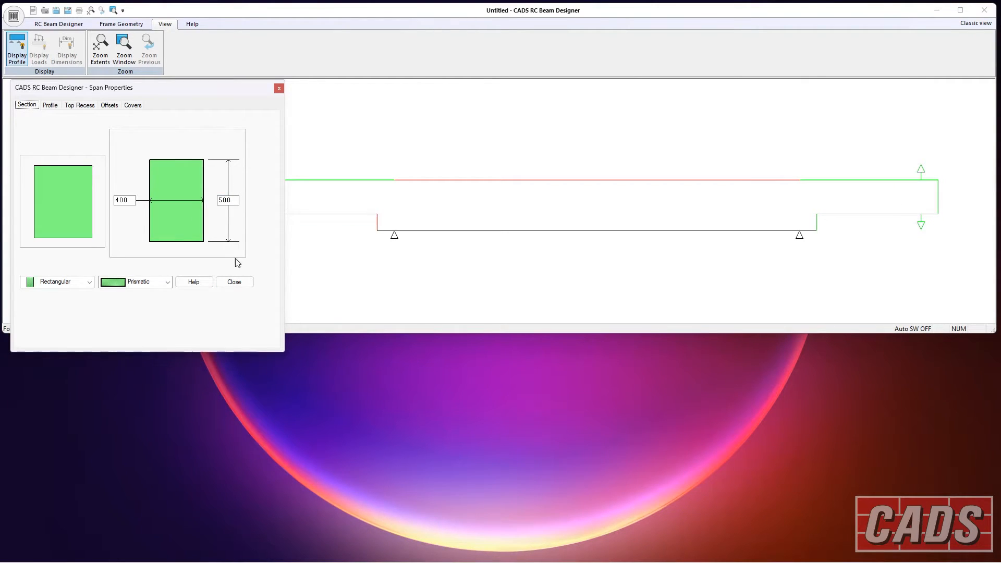
left_click(234, 282)
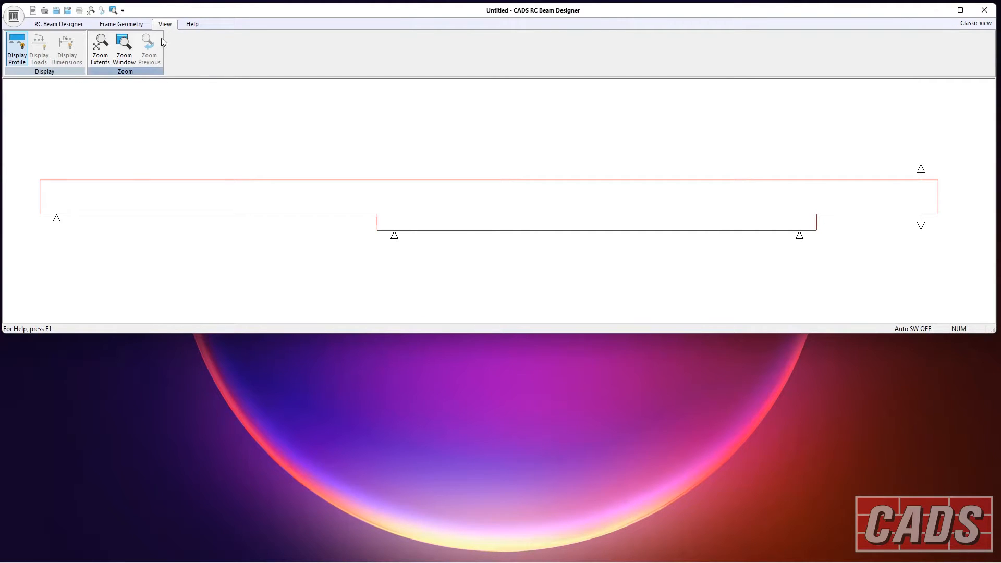
left_click(123, 24)
left_click(159, 26)
left_click(107, 26)
left_click(73, 25)
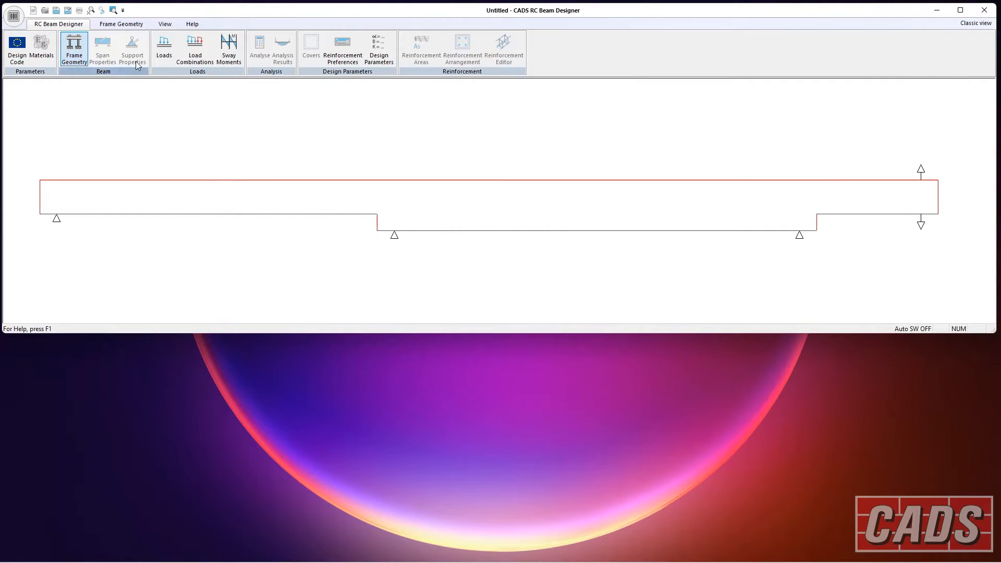
Turn off the beam's profile display to return to the line view of the spans.
left_click(165, 24)
left_click(17, 48)
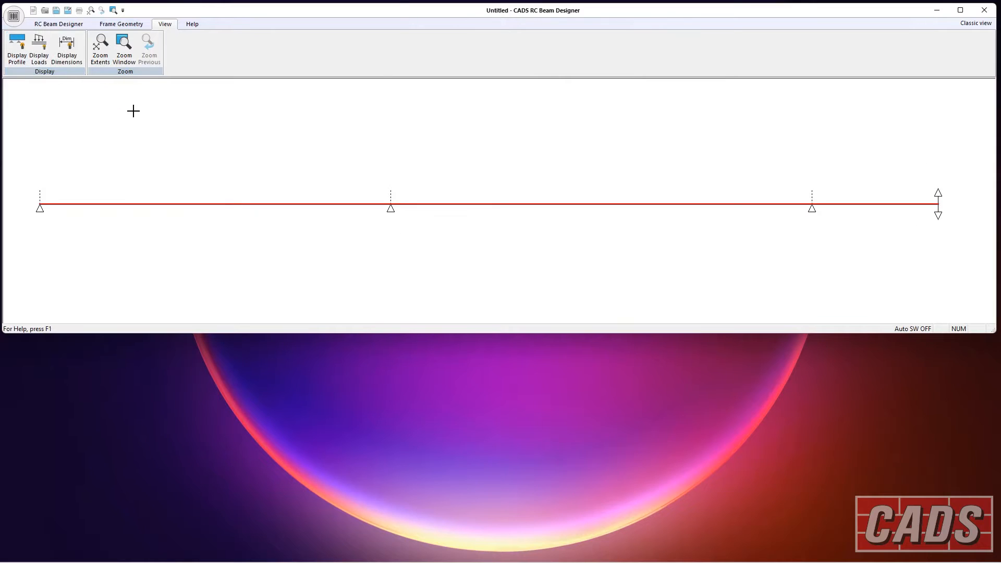
left_click(67, 25)
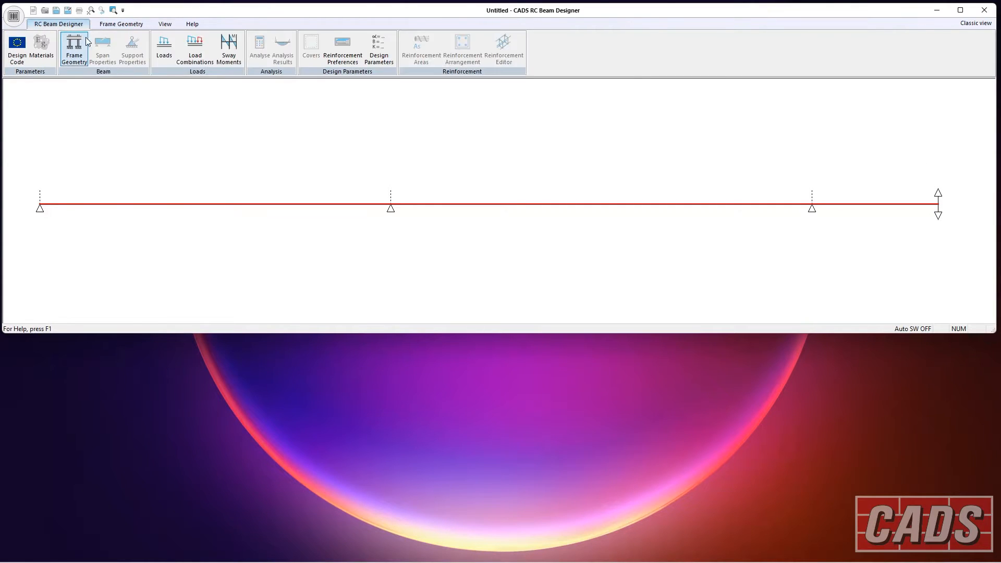
left_click(282, 203)
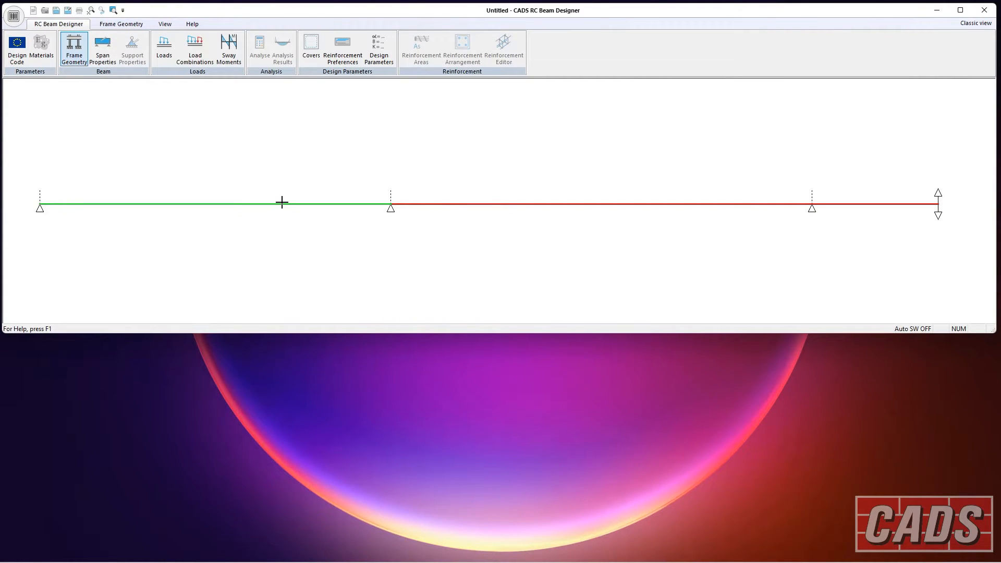
left_click(273, 186)
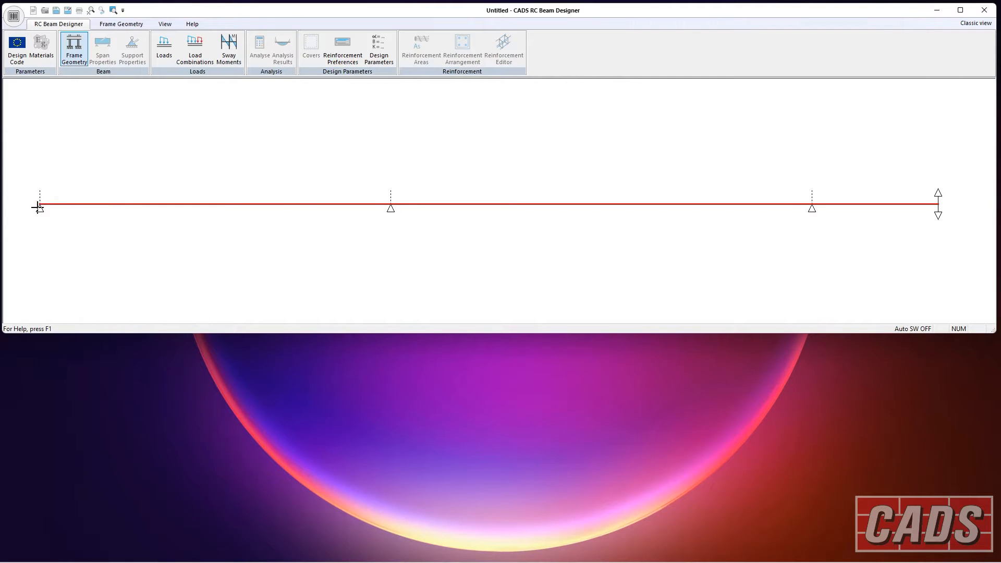
Select all three spans and define a uniform load of 15 kN/m in the Dead category.
left_click_drag(31, 208, 965, 207)
left_click(166, 50)
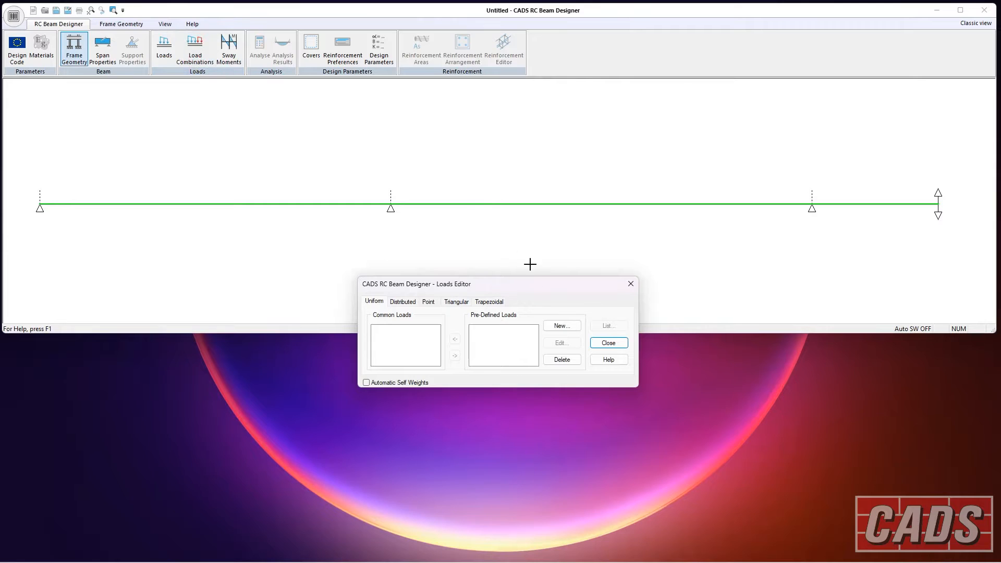
left_click_drag(539, 285, 525, 302)
left_click(549, 343)
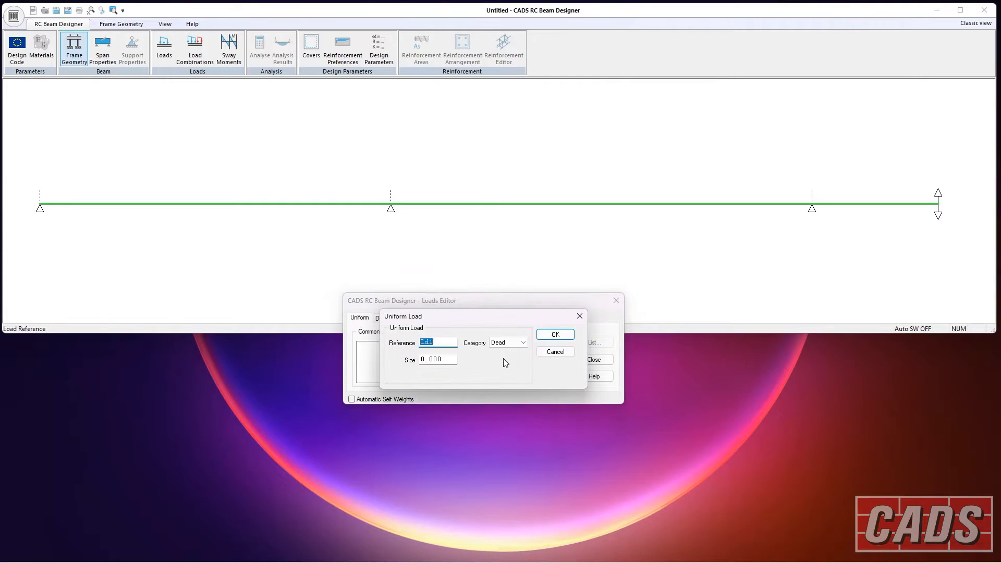
left_click_drag(447, 359, 398, 357)
type("1")
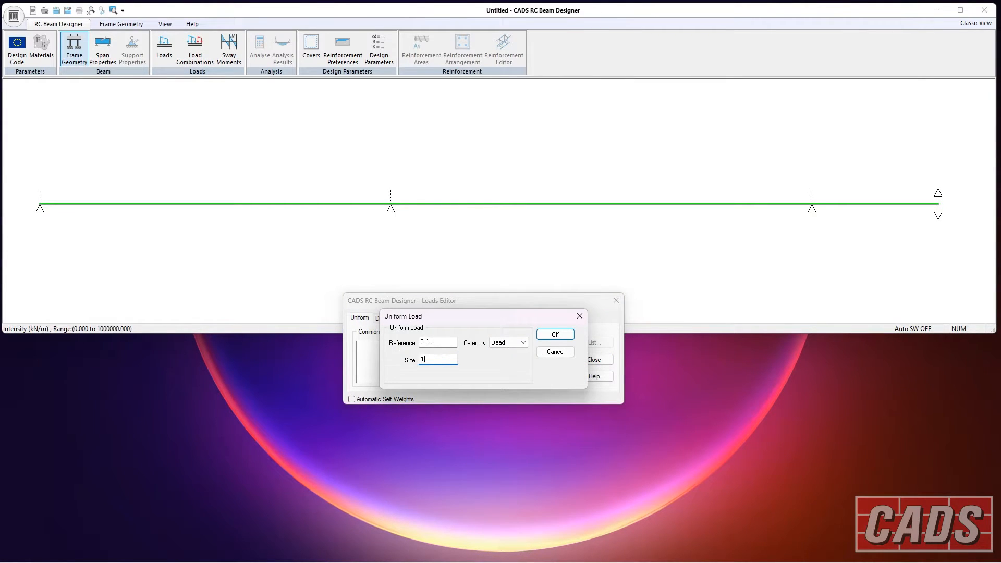
type("5")
left_click(556, 335)
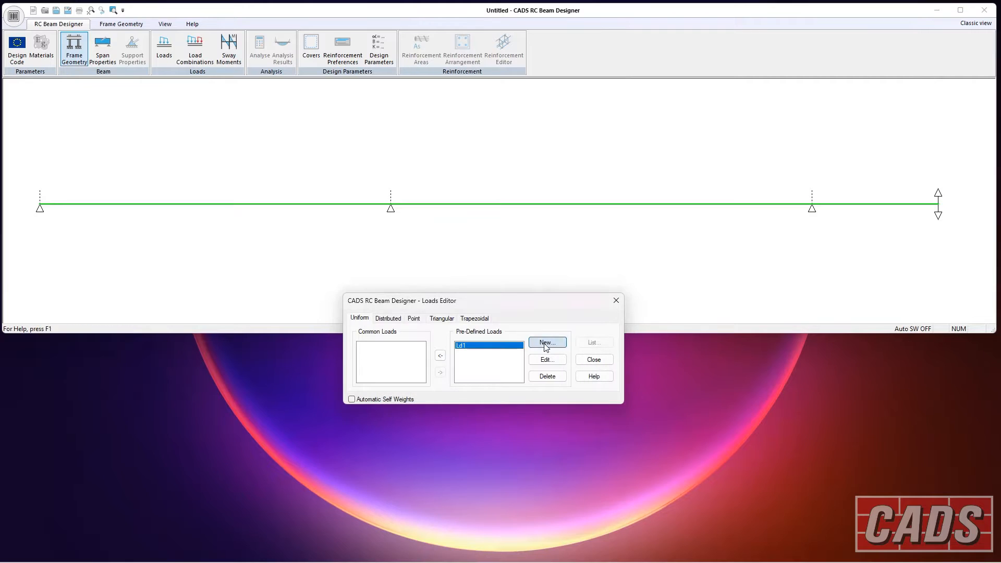
Define a uniform load of 10 kN/m in the Imposed category and apply both the dead and imposed loads to all selected spans.
left_click(547, 342)
left_click(507, 343)
left_click(502, 358)
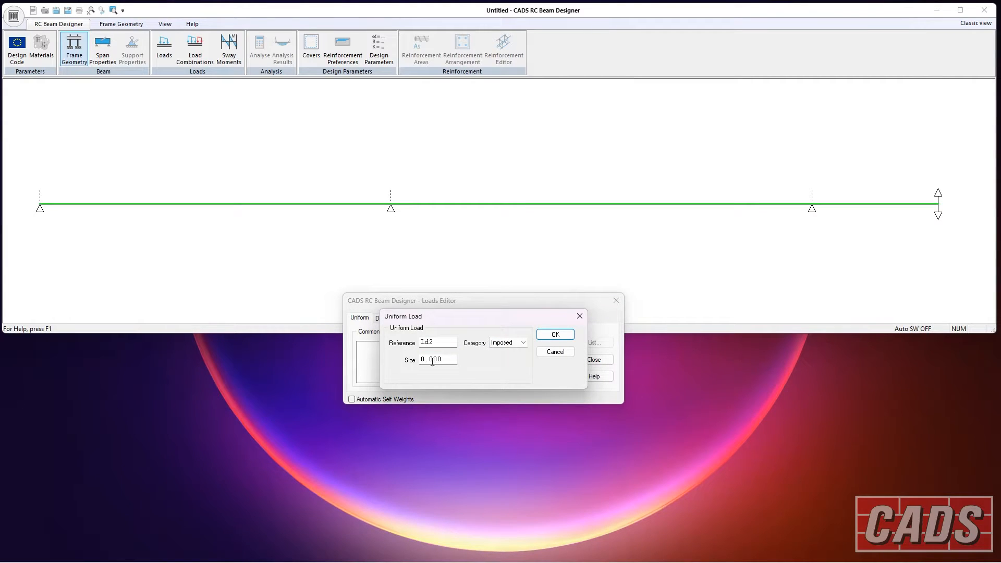
left_click_drag(442, 359, 401, 360)
type("10")
key("Tab")
left_click(554, 335)
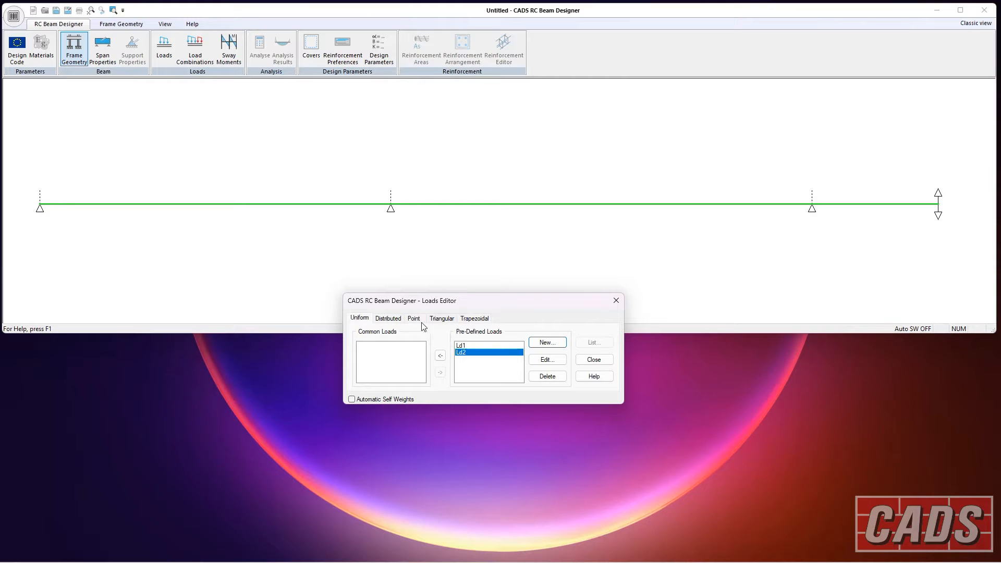
left_click(440, 356)
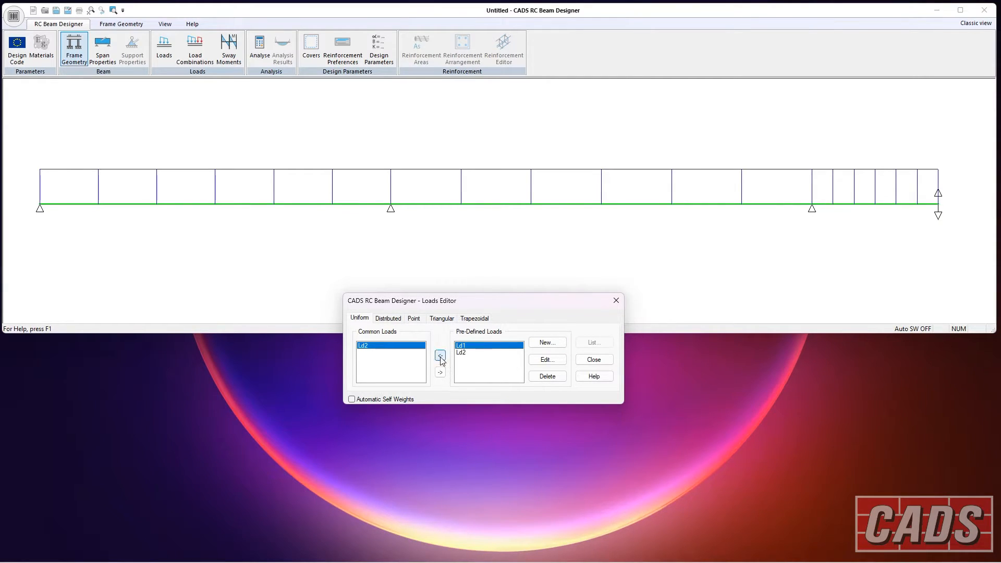
left_click(589, 361)
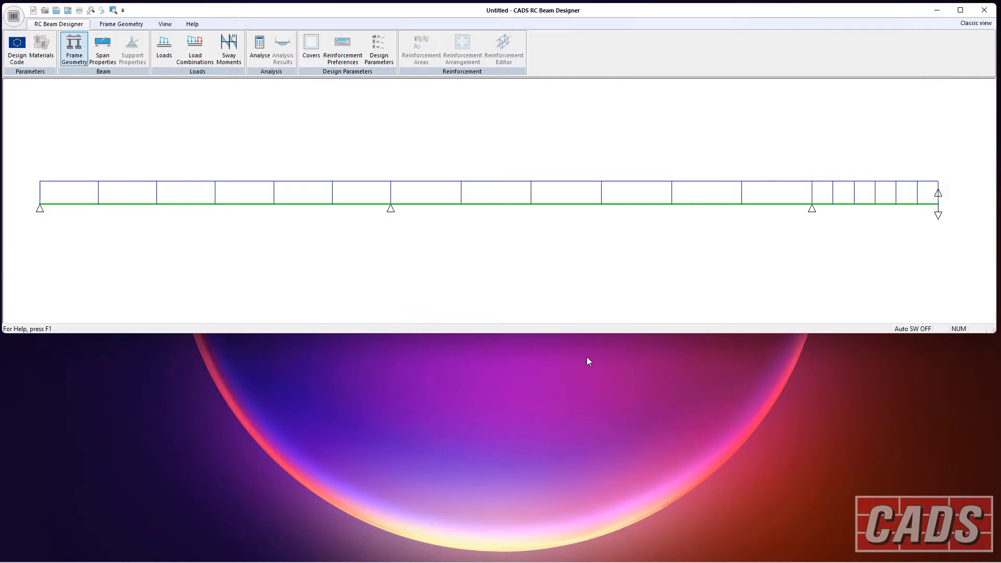
Look at the point load options for the middle span and close the loads editor.
left_click(585, 186)
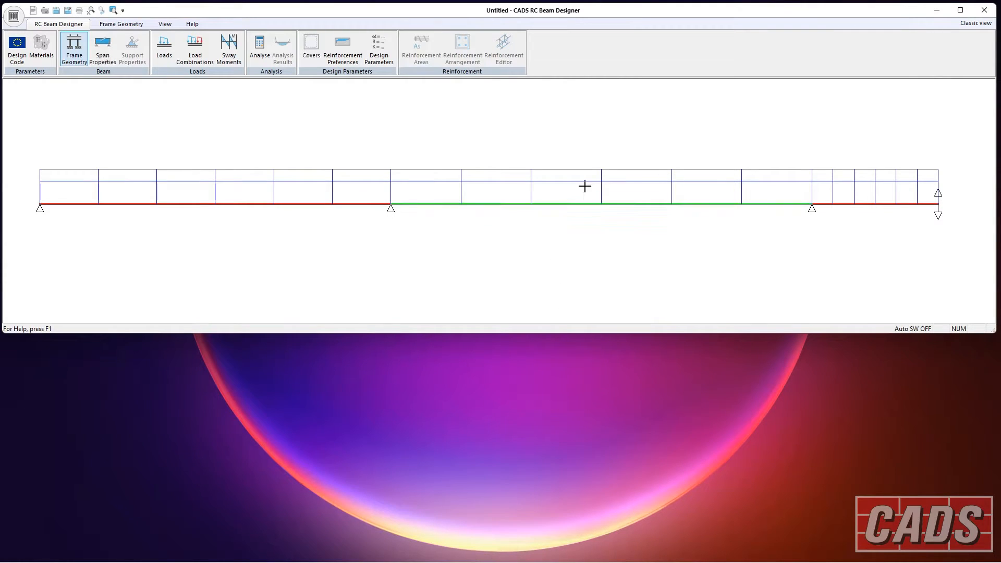
left_click(164, 50)
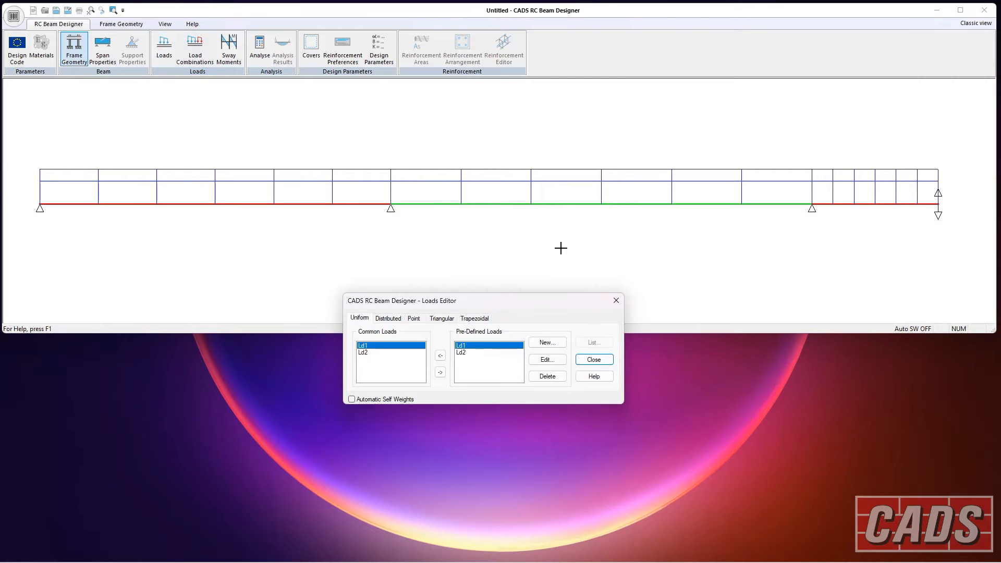
left_click(414, 319)
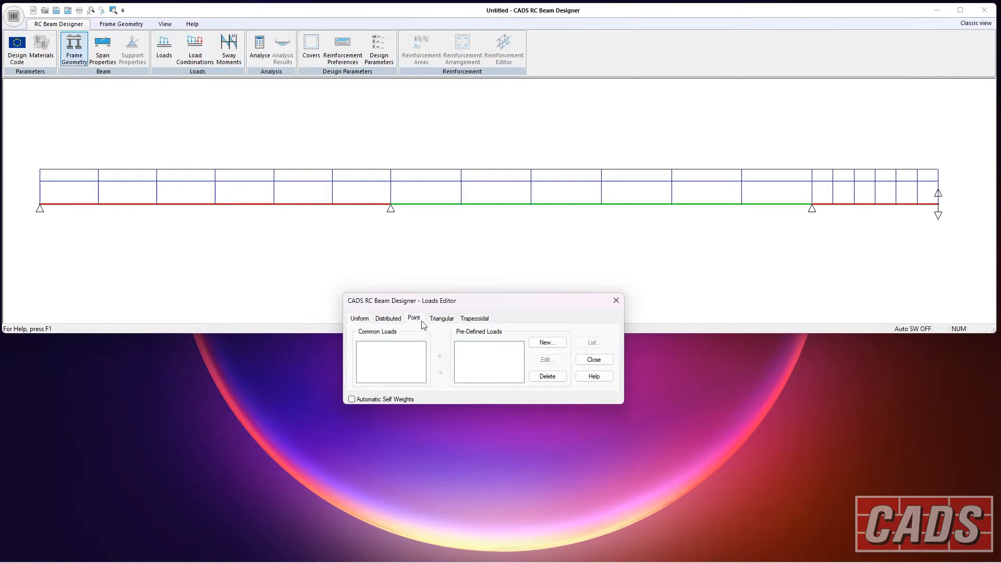
left_click(594, 360)
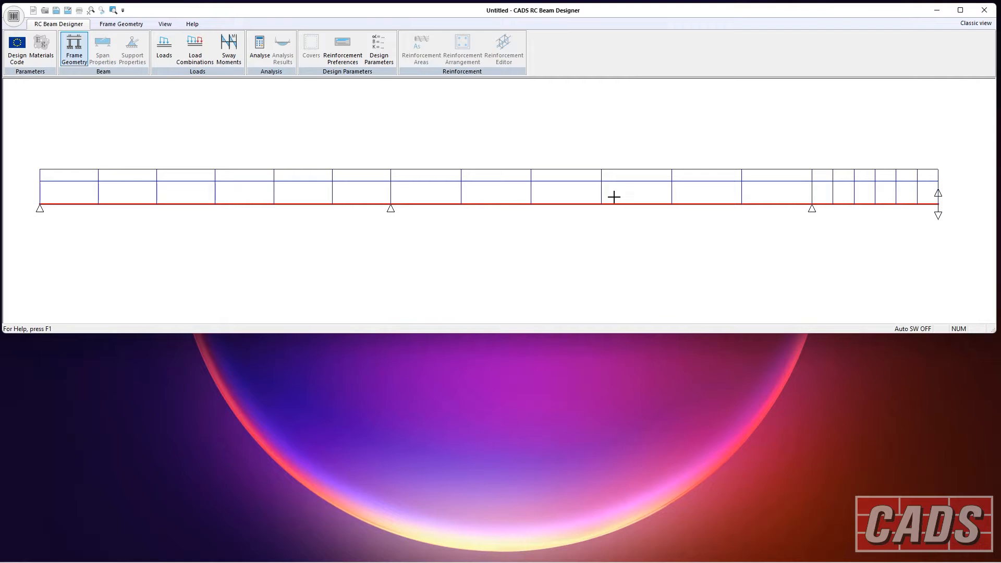
Review the load combination factors and load pattern options, keep the EC2 pattern, and cancel adding a second combination.
left_click(204, 62)
left_click_drag(554, 88, 565, 285)
left_click(528, 441)
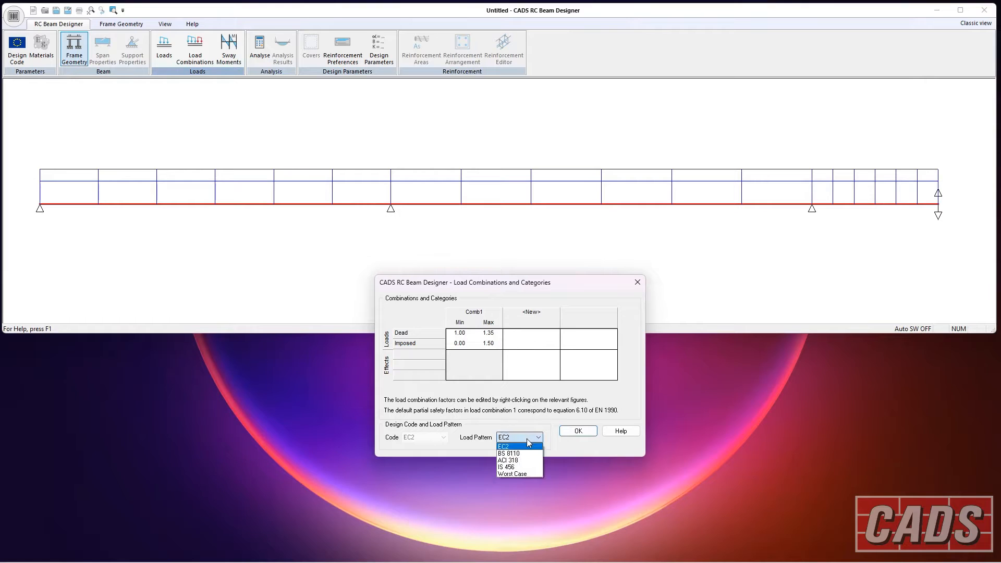
left_click(529, 442)
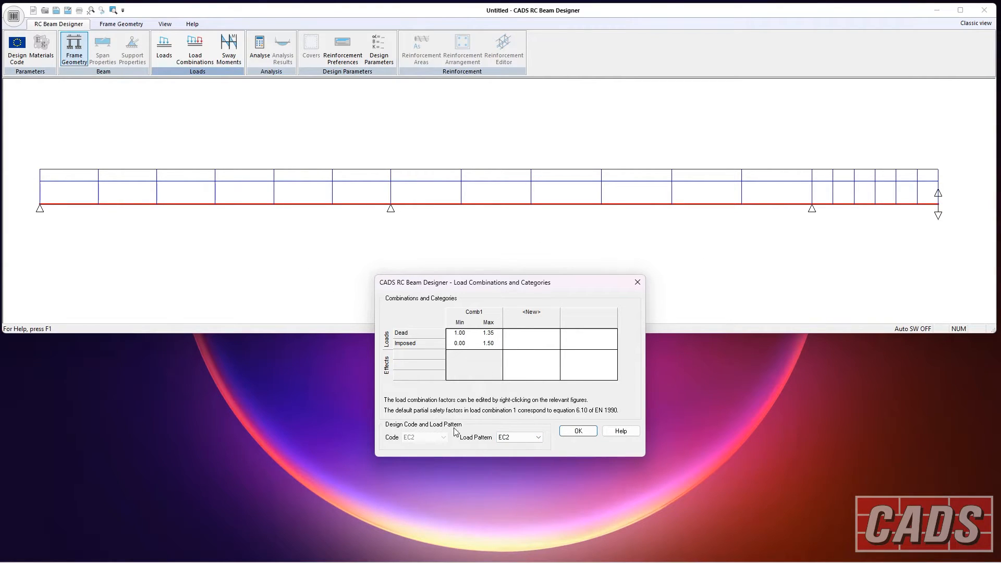
left_click(529, 314)
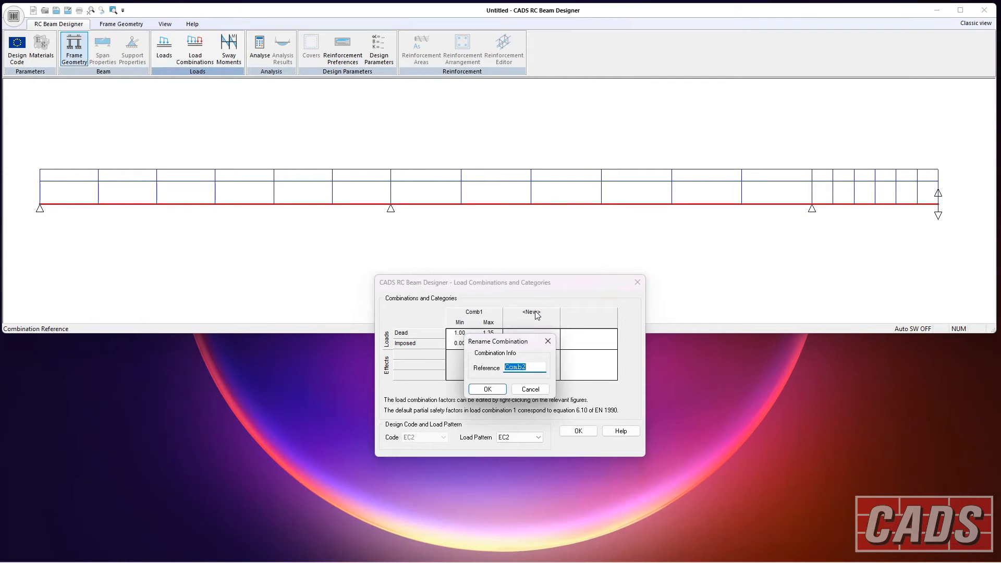
left_click(547, 341)
left_click(579, 432)
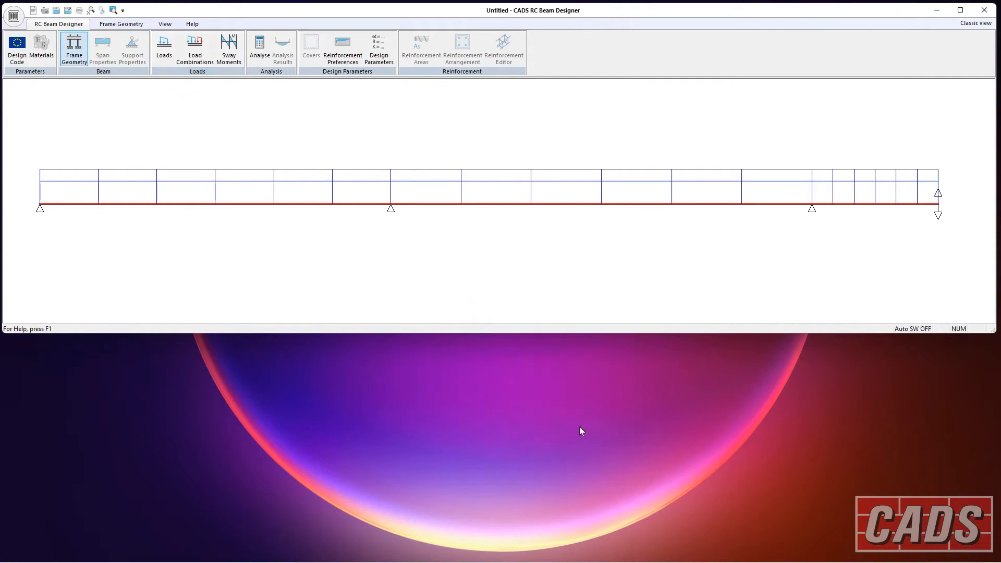
Look at the sway moment entries at the first interior support and leave the sway moments display.
left_click(229, 48)
left_click(411, 139)
left_click(379, 140)
left_click(236, 61)
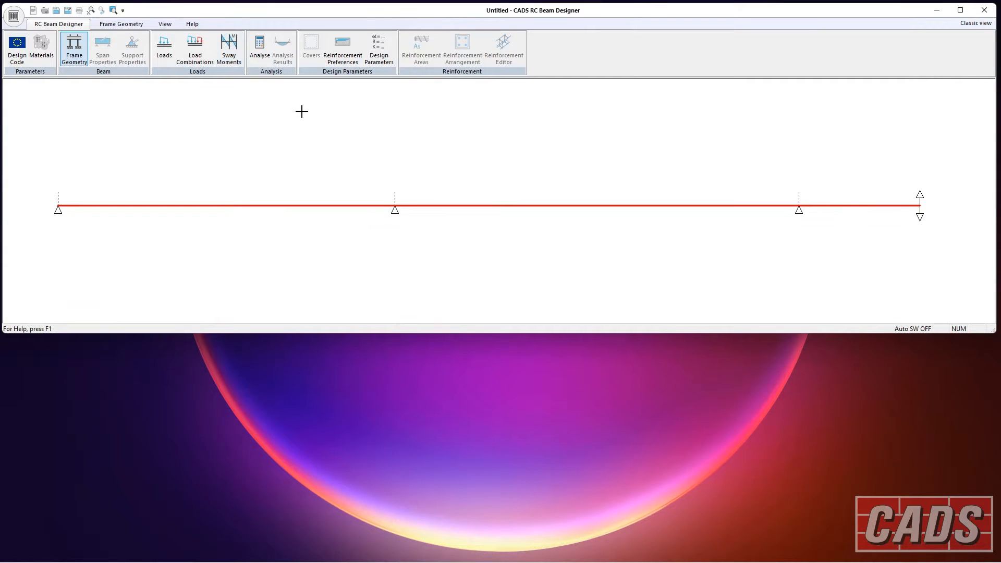
Analyse the beam and view its elastic shear and bending moment diagrams, inspecting individual bending curves.
left_click(260, 46)
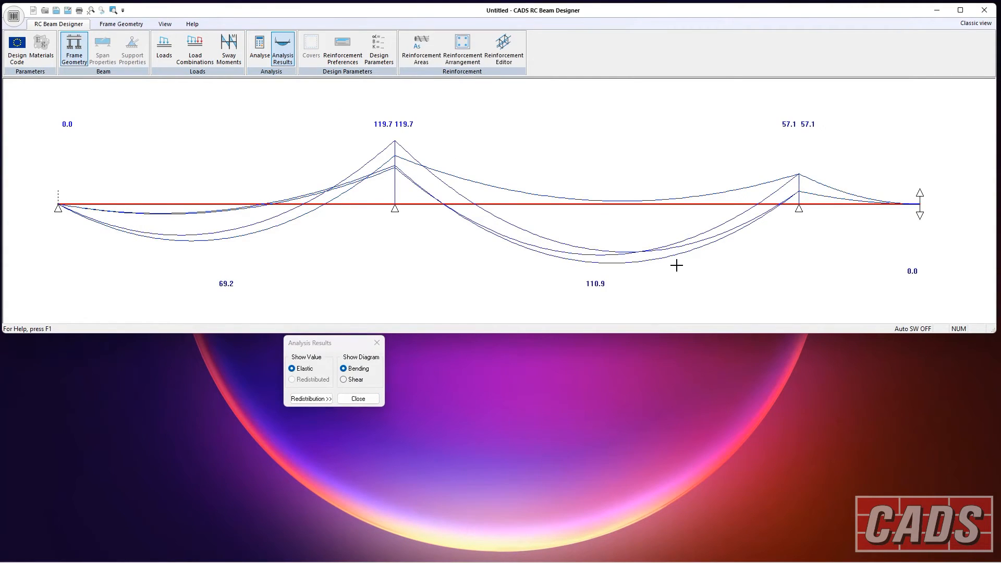
left_click_drag(349, 346, 387, 377)
left_click(395, 410)
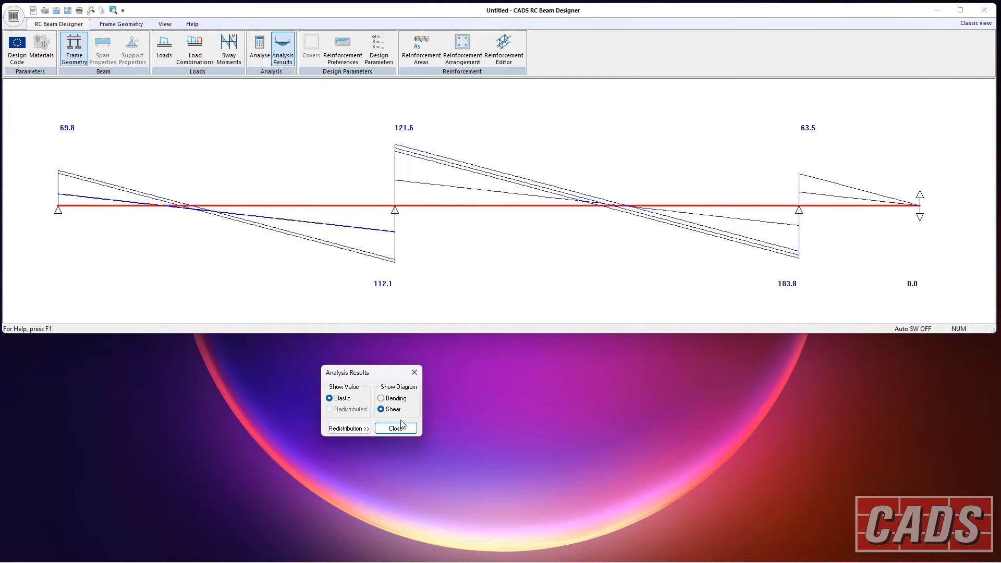
left_click(381, 399)
left_click(605, 190)
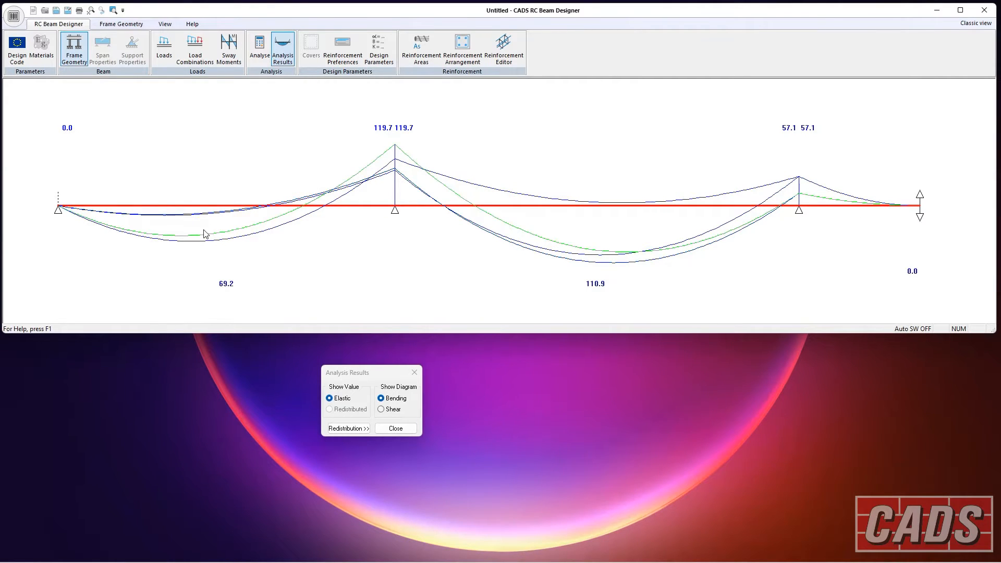
mouse_move(199, 219)
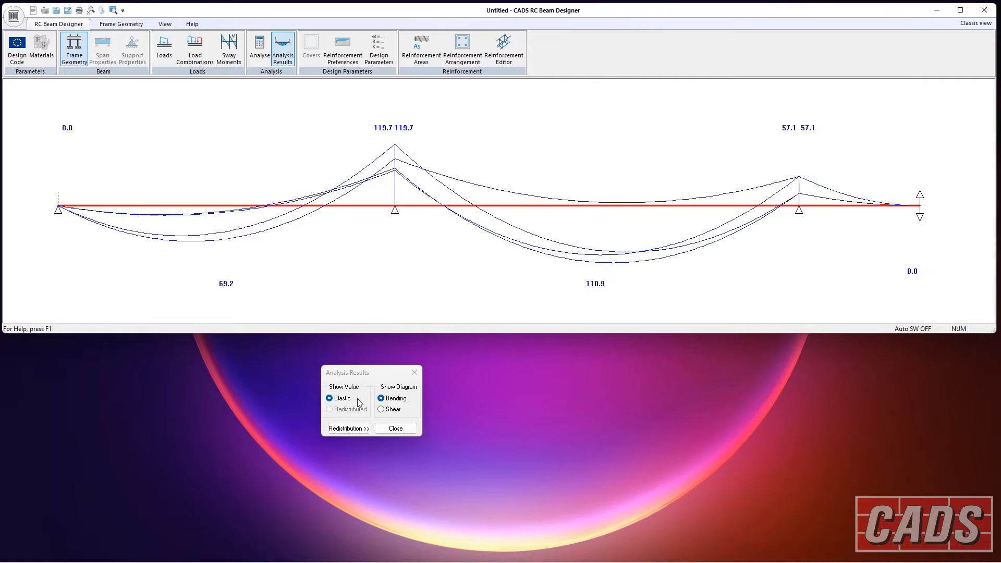
Look at the moment redistribution entries at the first interior support and cancel the redistribution.
left_click(346, 428)
left_click(414, 153)
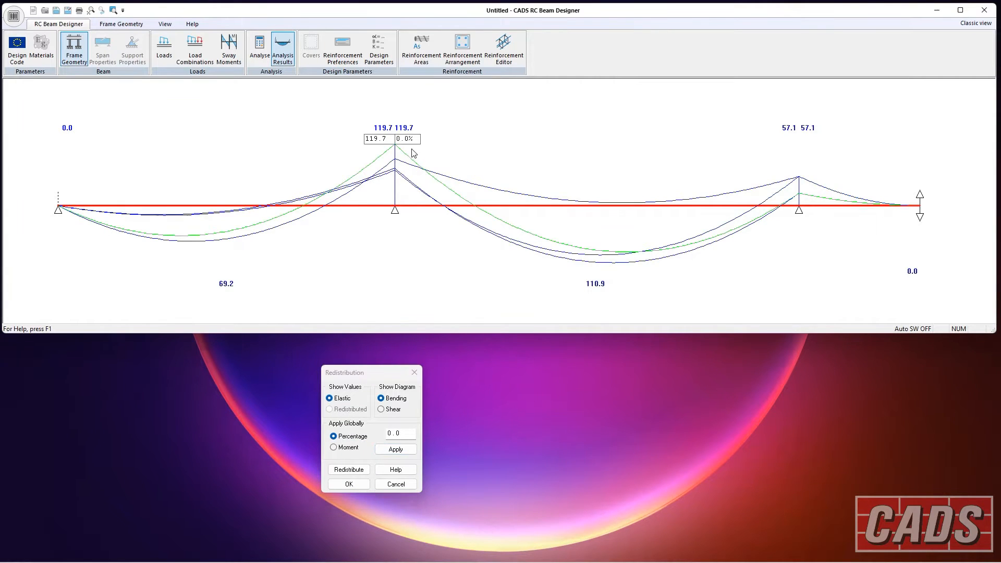
left_click_drag(415, 142, 398, 136)
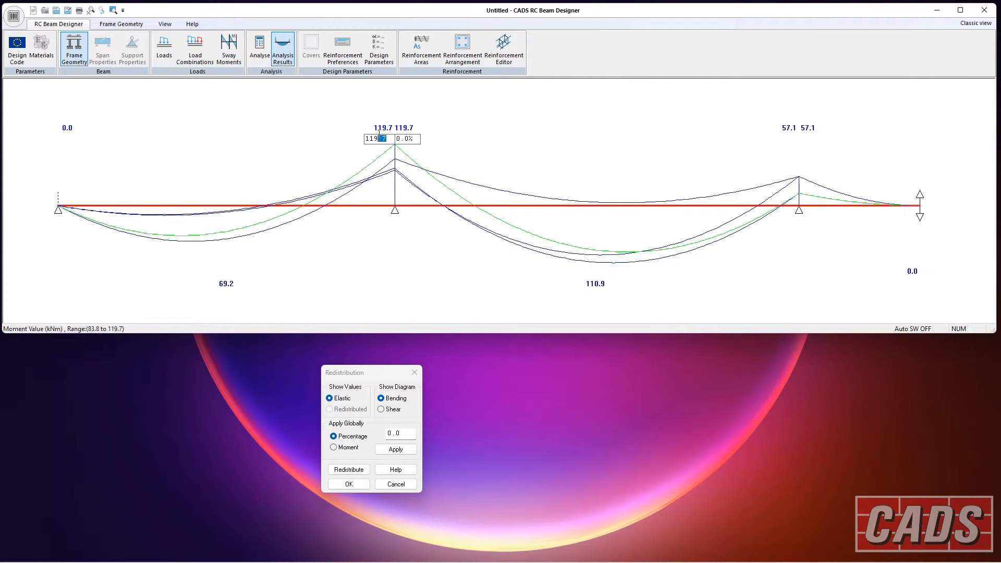
left_click(354, 129)
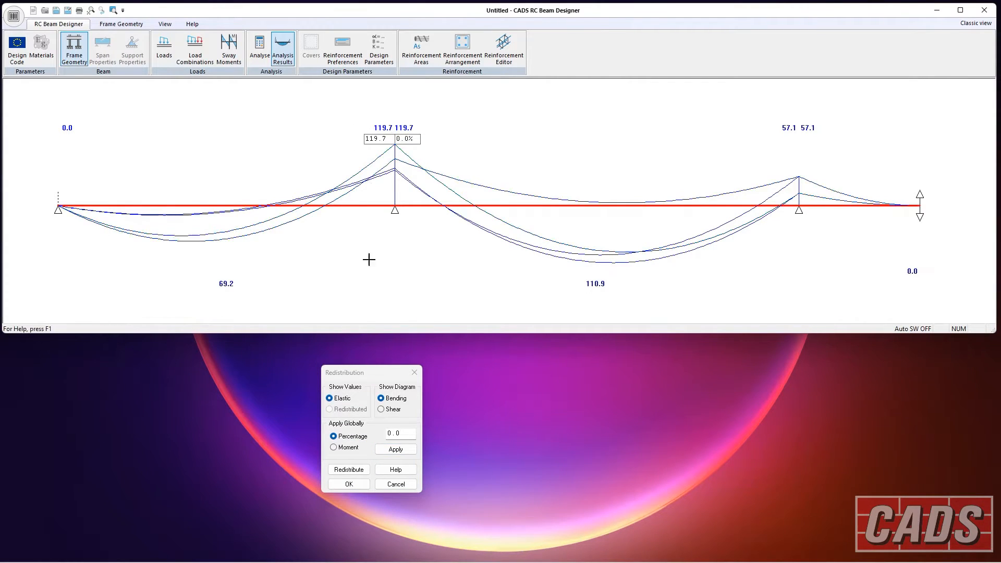
left_click(396, 484)
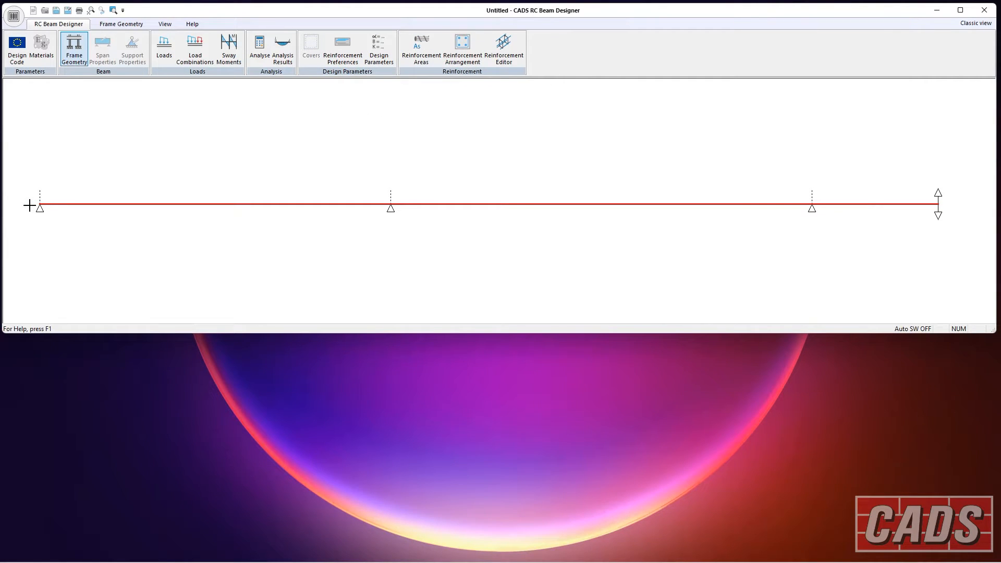
Open the cover settings for all spans, look through the exposure classes, and keep XC1 - Carbonation-dry or permanently wet.
left_click_drag(29, 206, 949, 199)
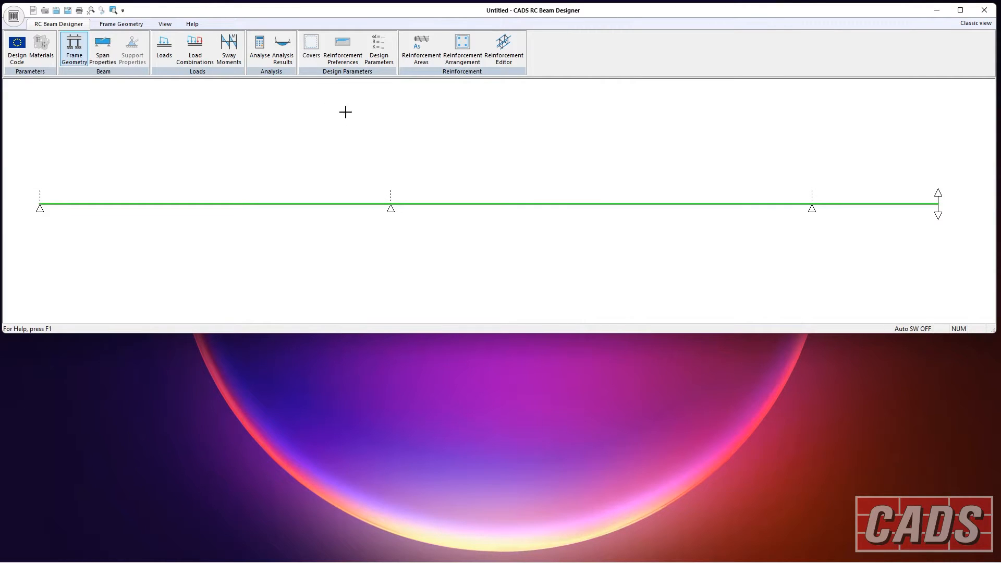
left_click(311, 46)
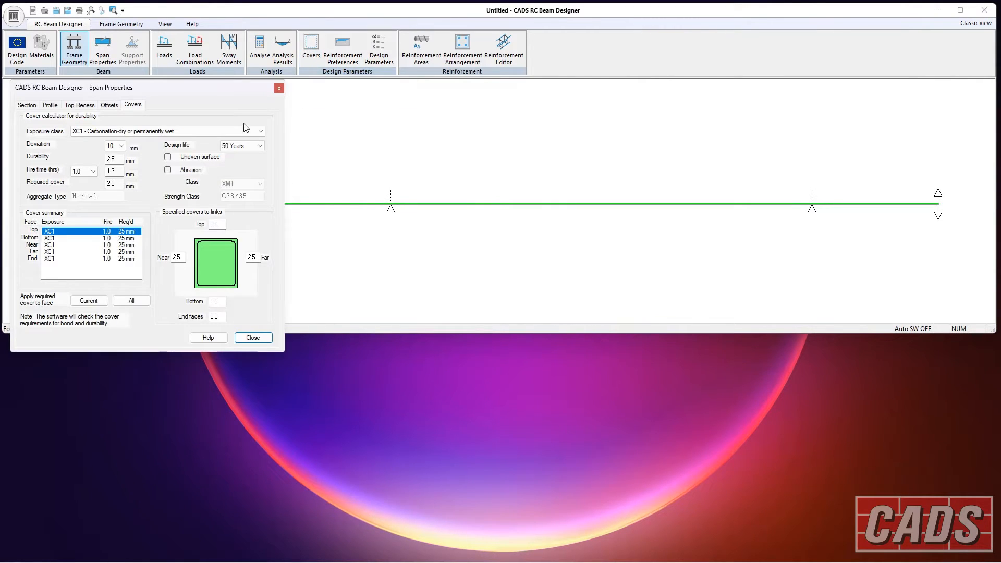
left_click_drag(220, 93, 548, 171)
left_click(433, 211)
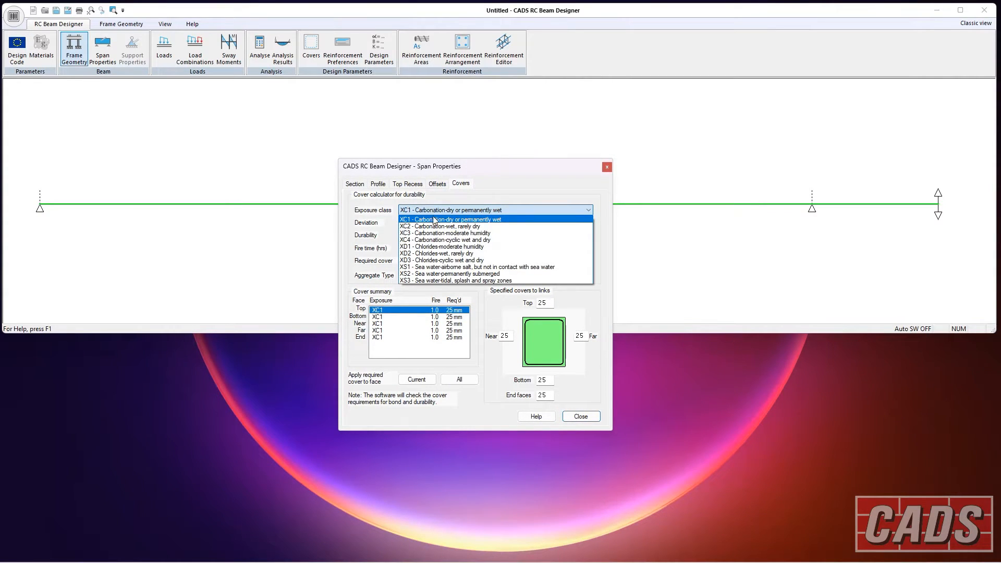
left_click(439, 221)
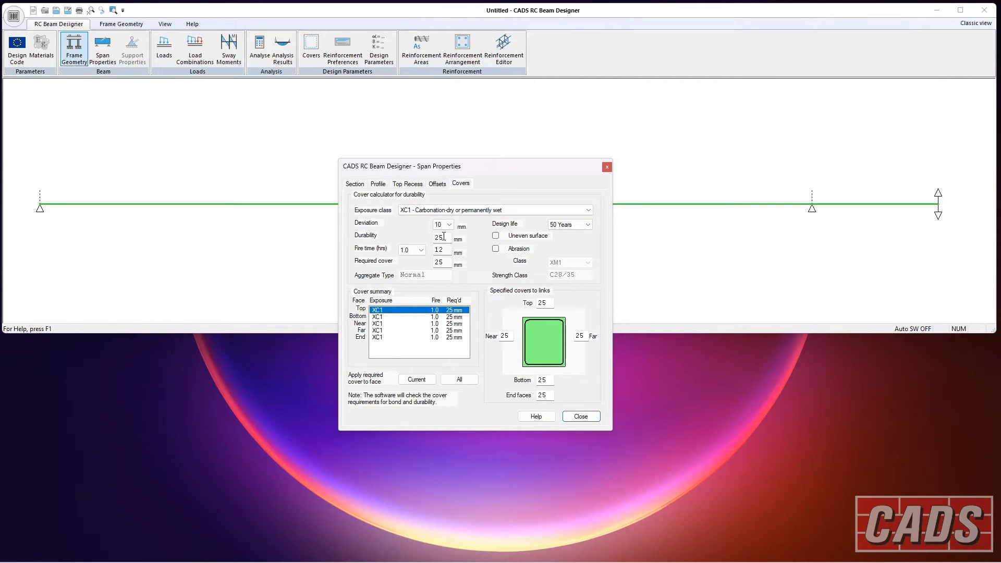
left_click(451, 210)
left_click(453, 222)
left_click_drag(443, 236, 428, 234)
left_click(452, 210)
left_click(452, 218)
Examine the design life, uneven surface and abrasion class options, keeping 50 Years and leaving Uneven surface and Abrasion off.
left_click(565, 226)
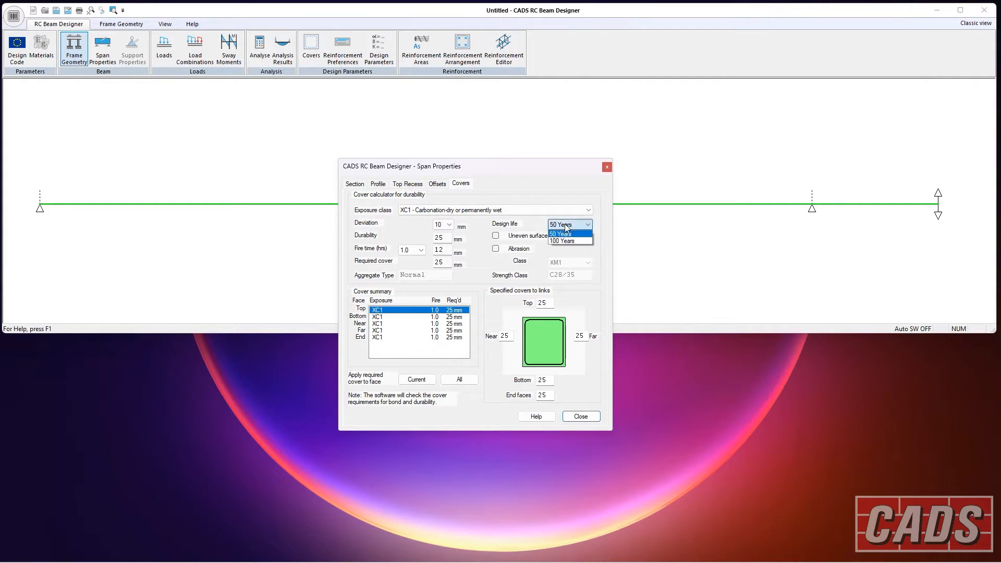
left_click(566, 234)
left_click(538, 237)
left_click(539, 239)
left_click(509, 251)
left_click(567, 263)
left_click(568, 271)
left_click(506, 251)
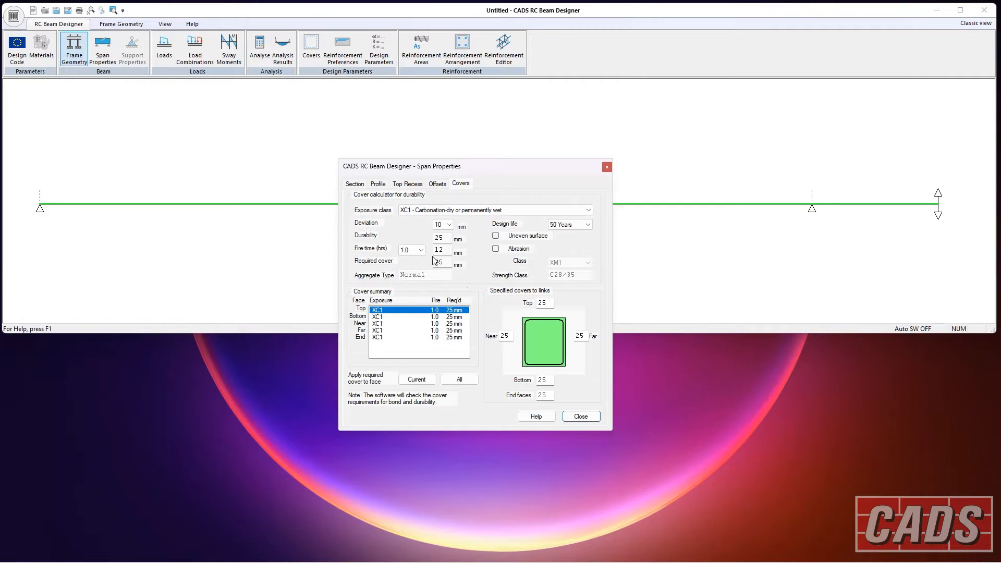
Try a fire time of 2.0 hours in the cover calculator and restore it to 1.0 hour.
left_click(412, 250)
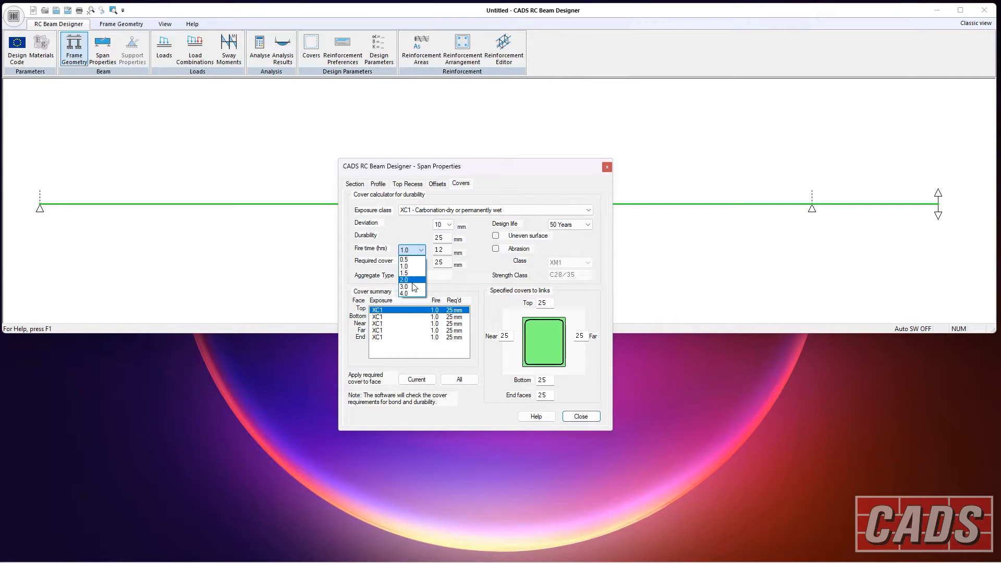
left_click(413, 282)
left_click(419, 251)
left_click(420, 251)
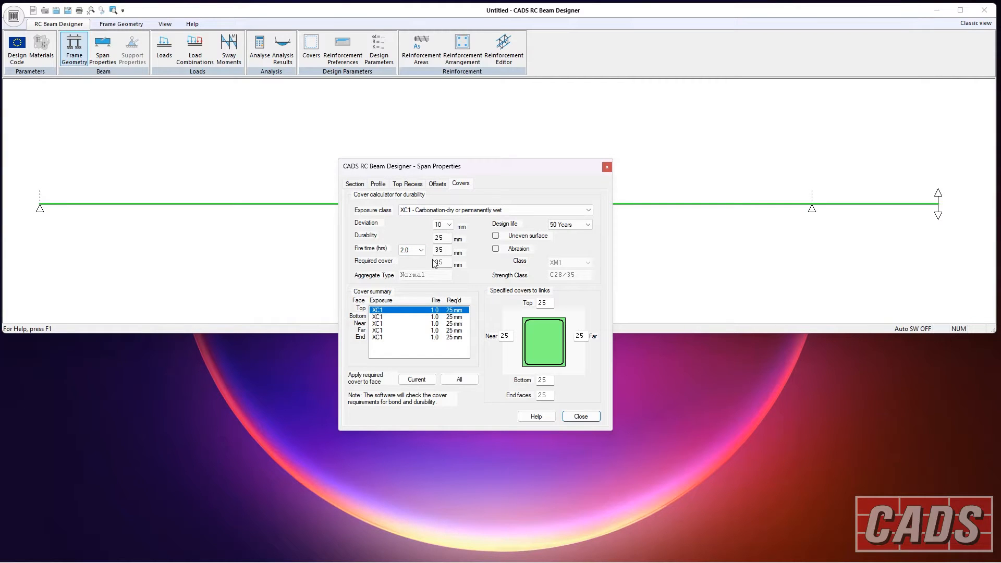
left_click(418, 251)
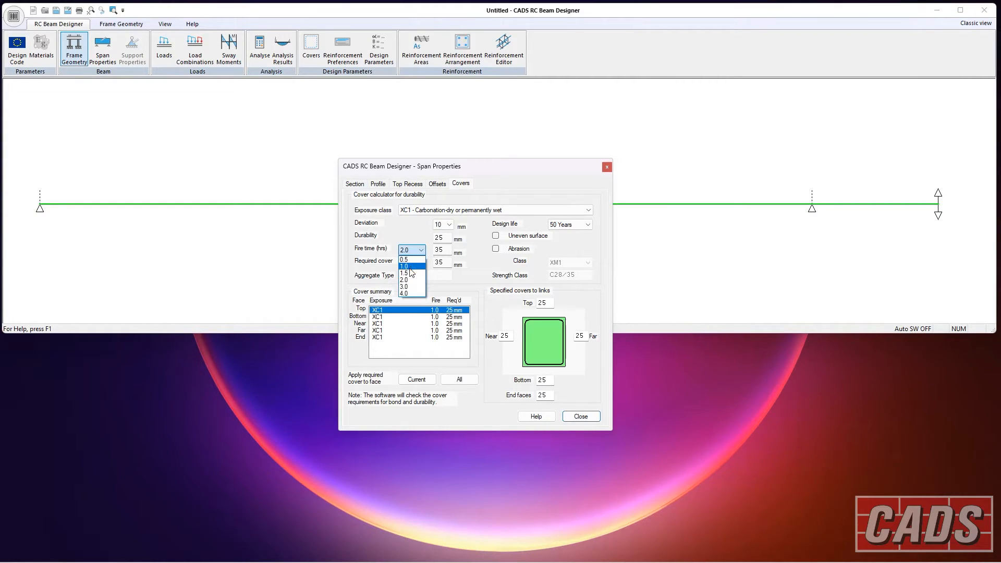
left_click(415, 269)
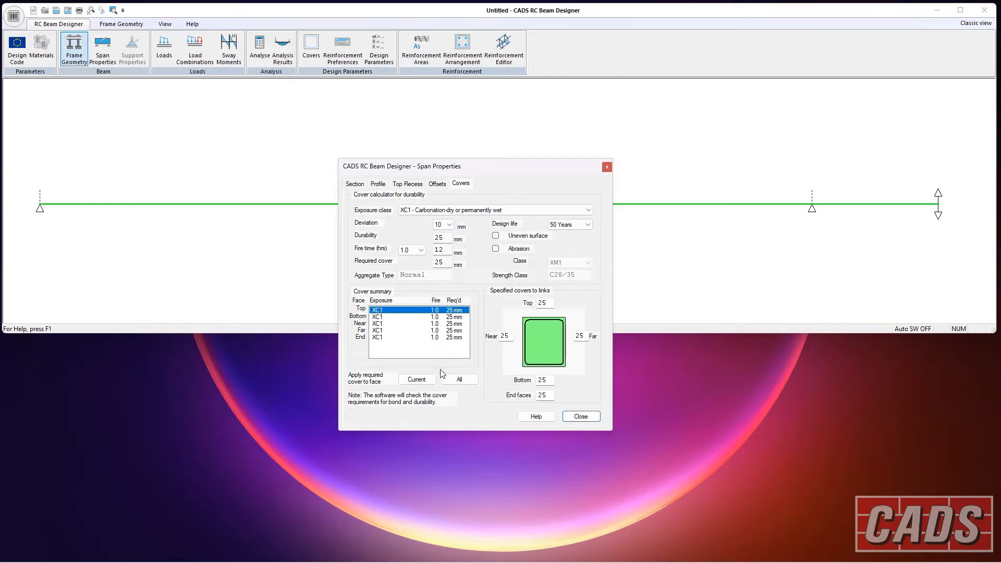
Look through the faces in the cover summary and the specified near-face cover, and close the cover settings.
left_click(448, 325)
left_click(449, 332)
left_click(450, 338)
left_click(449, 324)
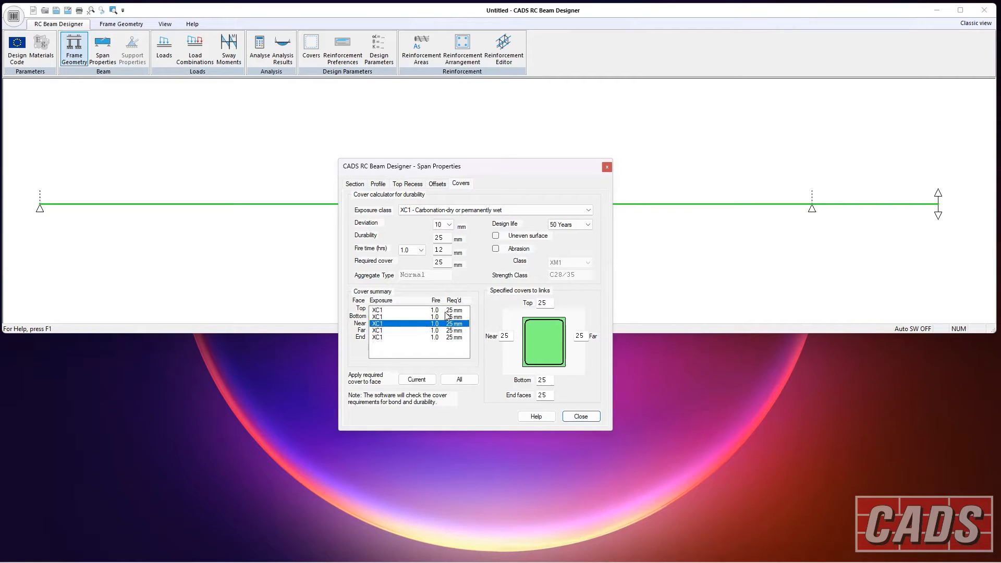
left_click(448, 310)
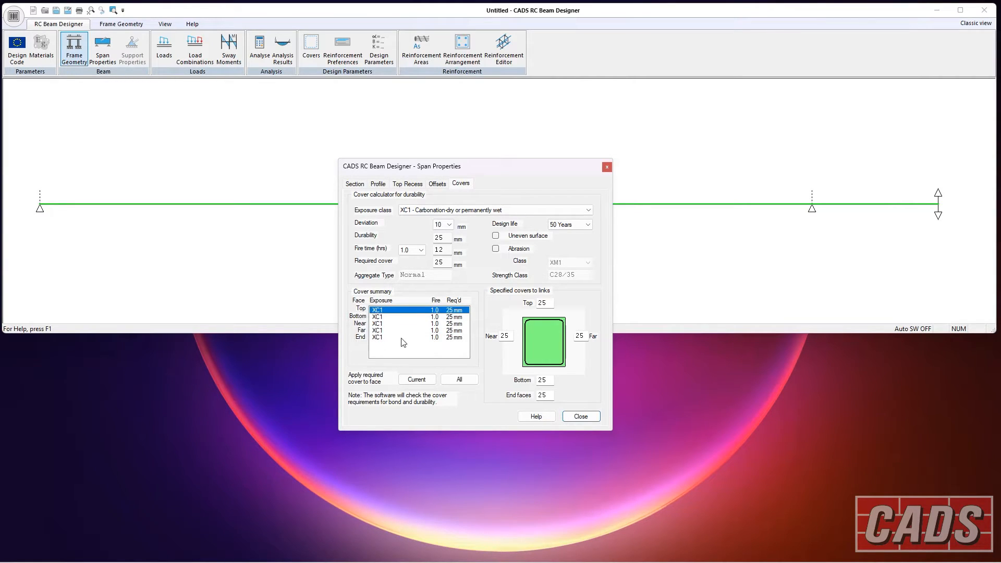
left_click(501, 337)
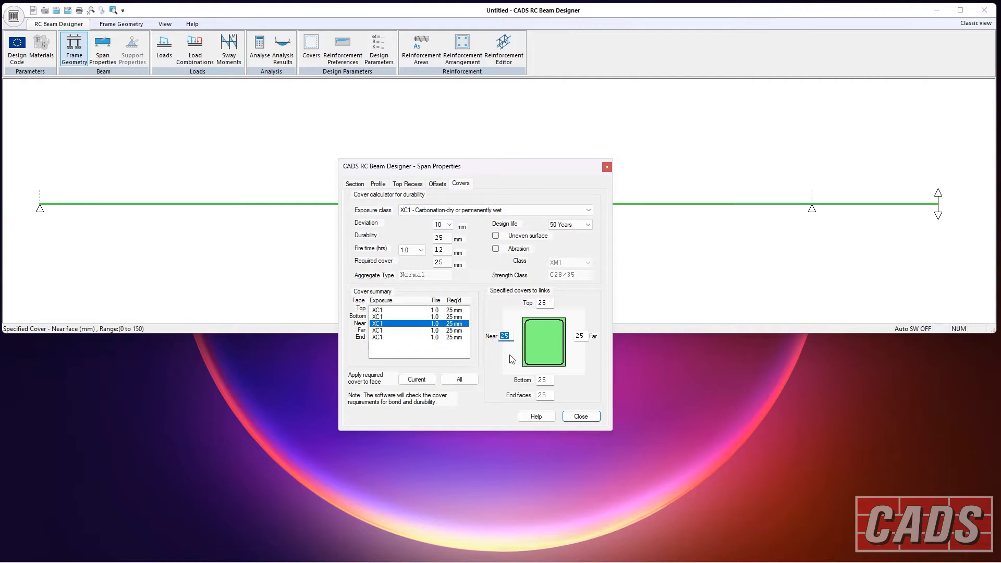
left_click(581, 416)
left_click(512, 258)
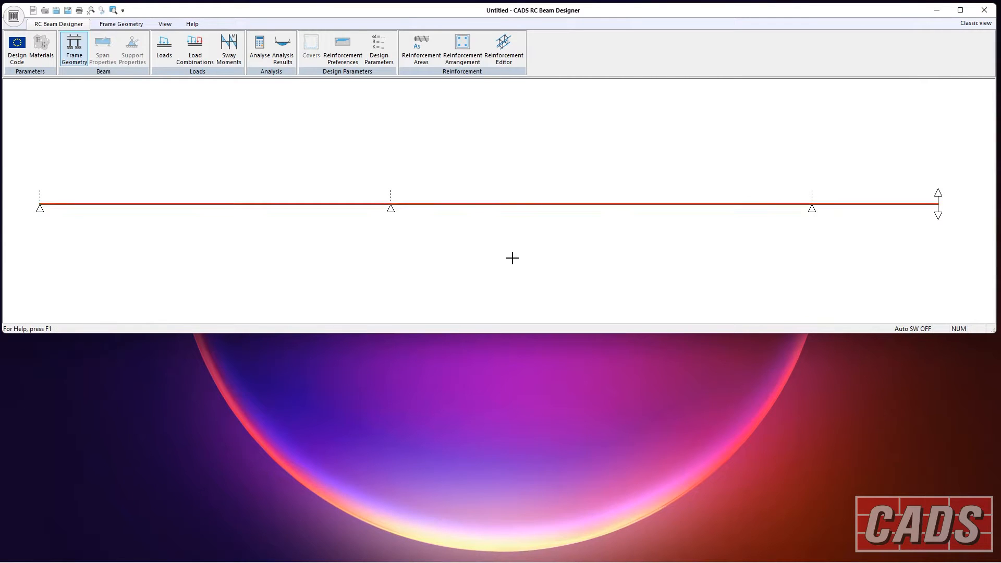
Open the reinforcement preferences and compare the Traditional Crank preset layout with Cage & Splice, keeping Cage & Splice.
left_click(343, 48)
left_click_drag(522, 371, 549, 365)
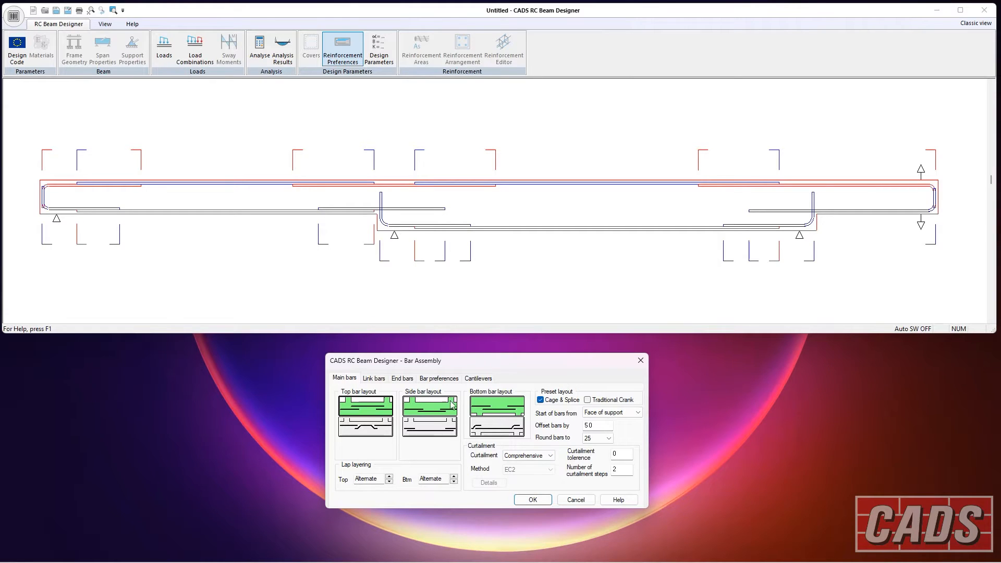
left_click(593, 403)
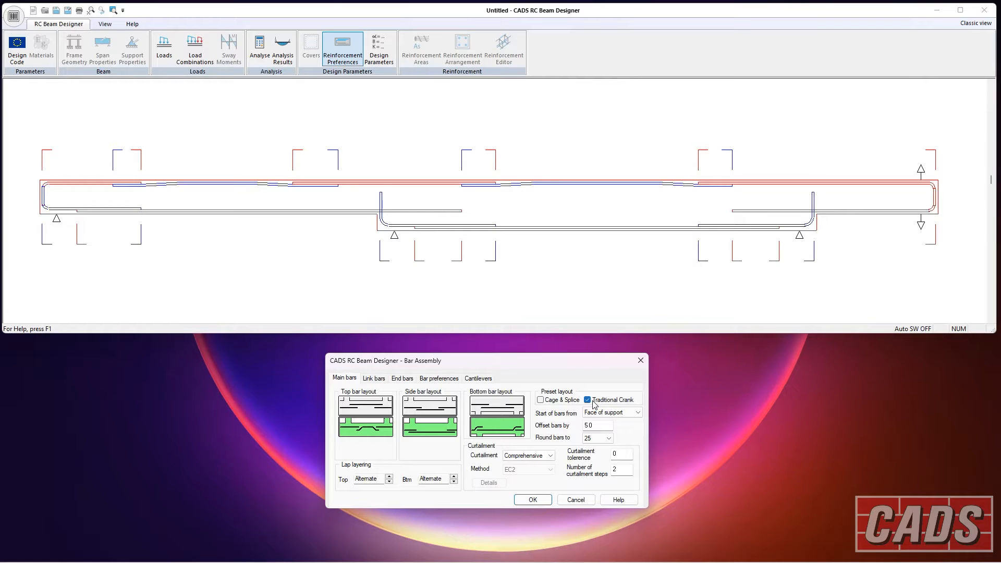
left_click(568, 405)
left_click(591, 405)
left_click(571, 405)
left_click(596, 400)
left_click(568, 400)
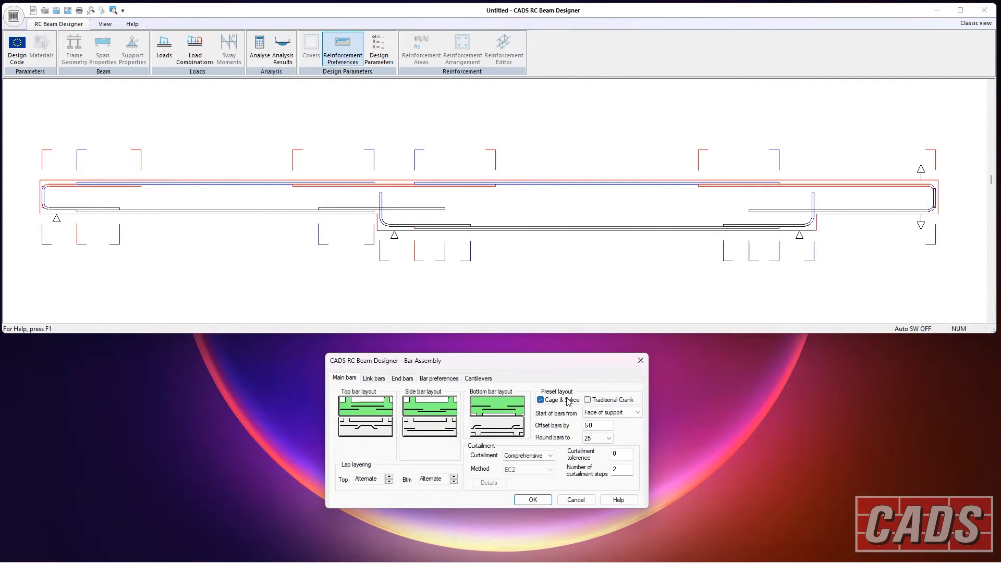
Try the Same layer option for the top bar lap layering and restore it to Alternate.
left_click(389, 477)
left_click(389, 482)
left_click(390, 482)
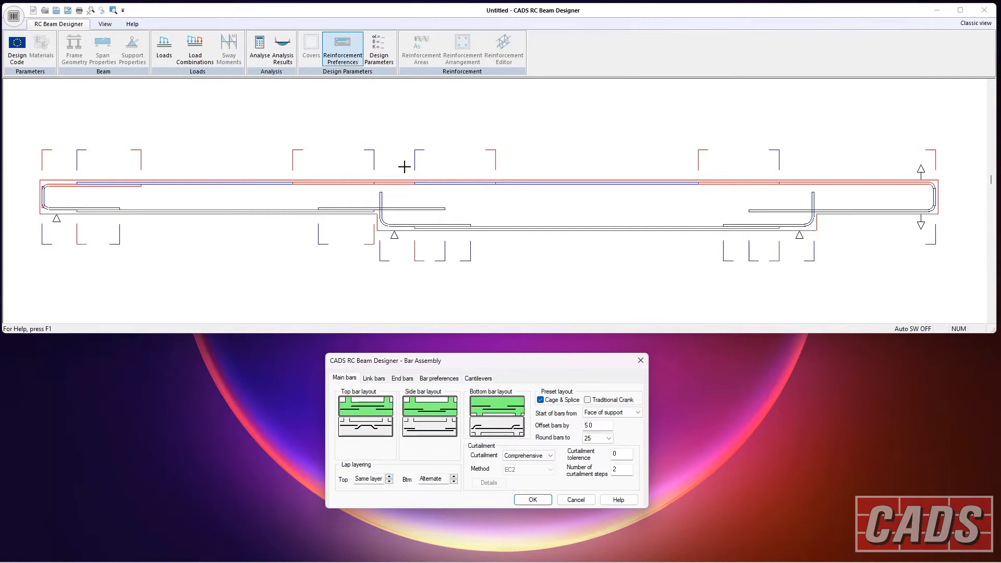
left_click(389, 482)
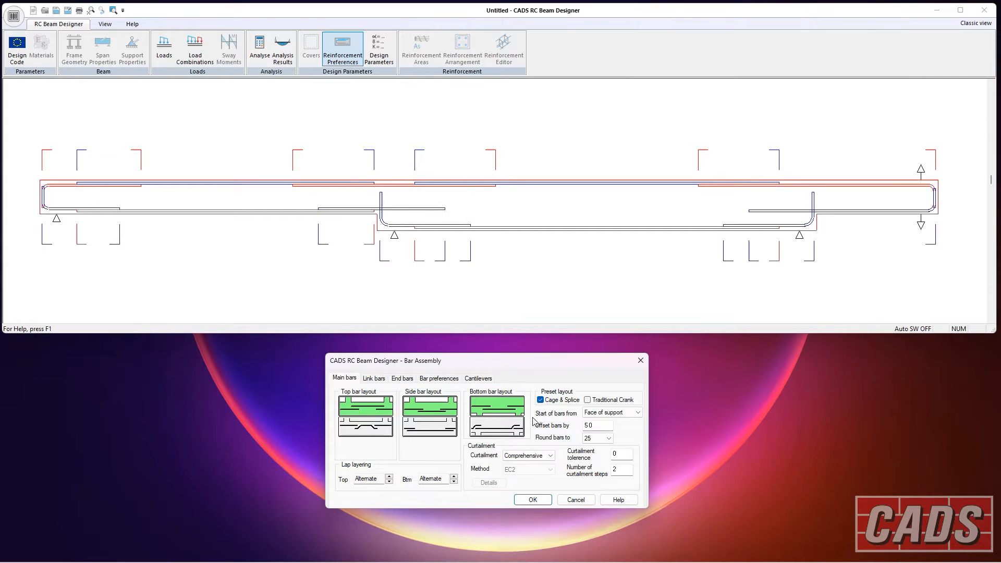
Set the main bar curtailment to Simplified with the EC2 method.
left_click(529, 455)
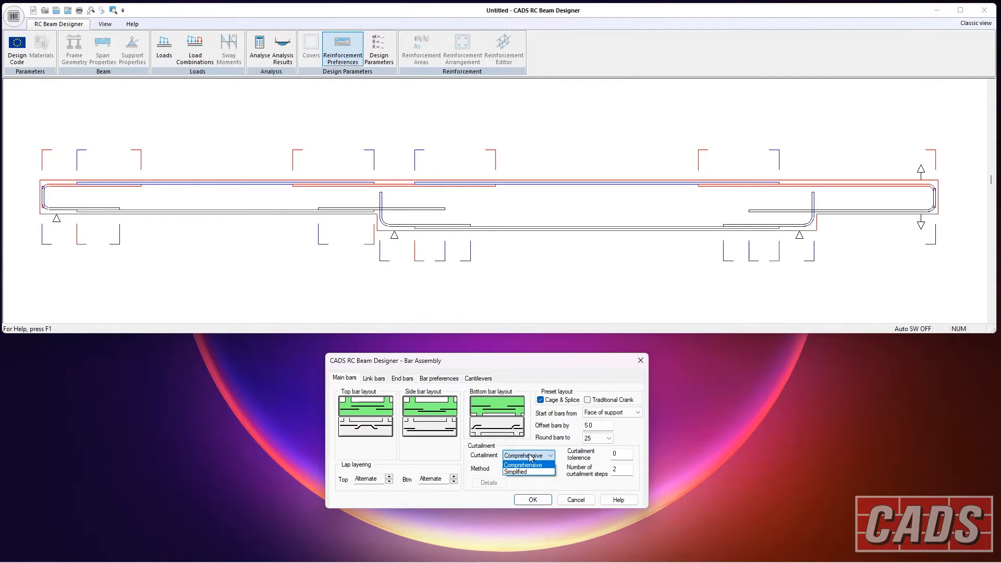
left_click(525, 472)
left_click(529, 469)
left_click(518, 479)
Examine the simplified curtailment details and the editable fields of a new method, and close them without saving.
left_click(490, 483)
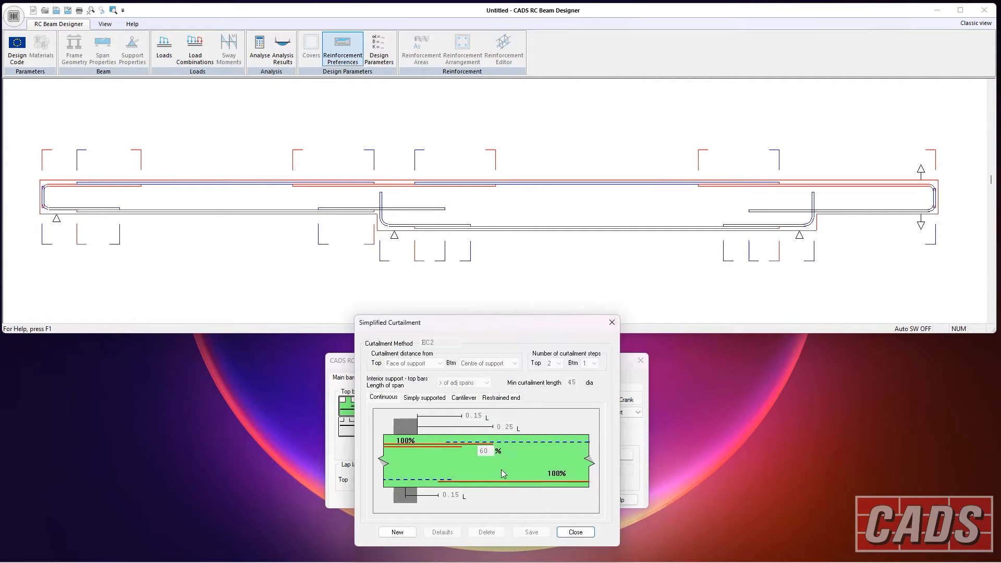
left_click_drag(519, 327, 495, 193)
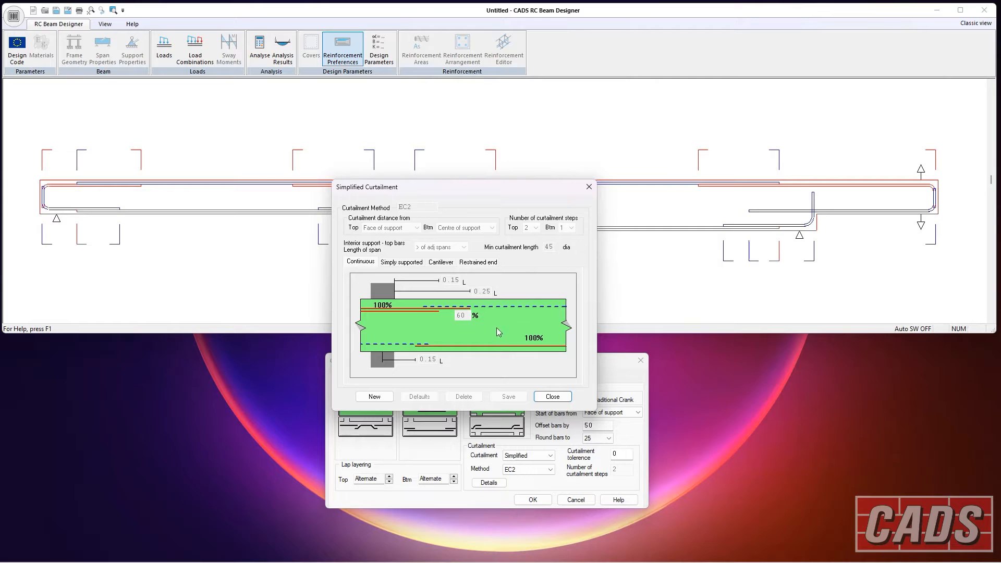
left_click(388, 396)
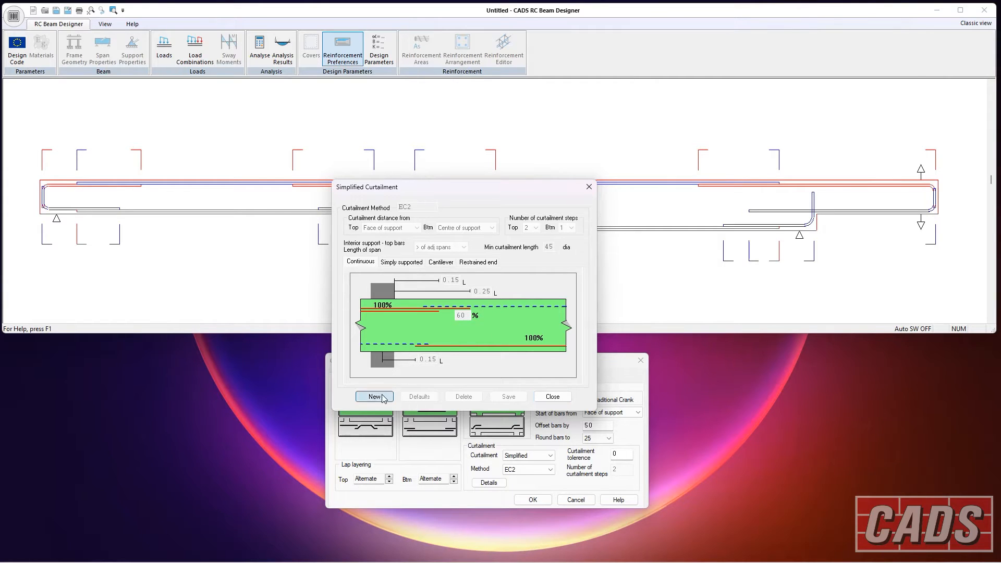
double_click(467, 315)
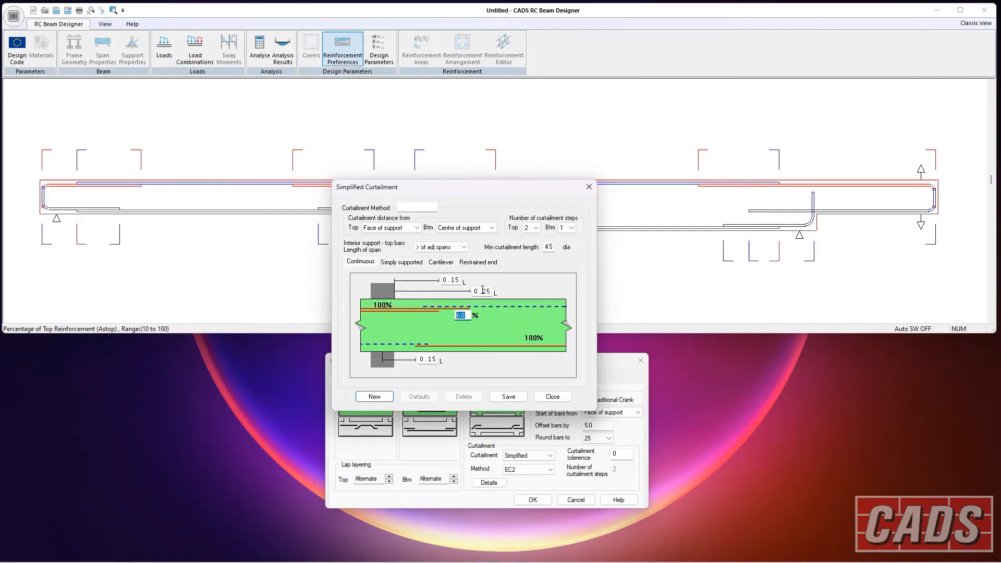
left_click(536, 228)
left_click(536, 230)
double_click(556, 247)
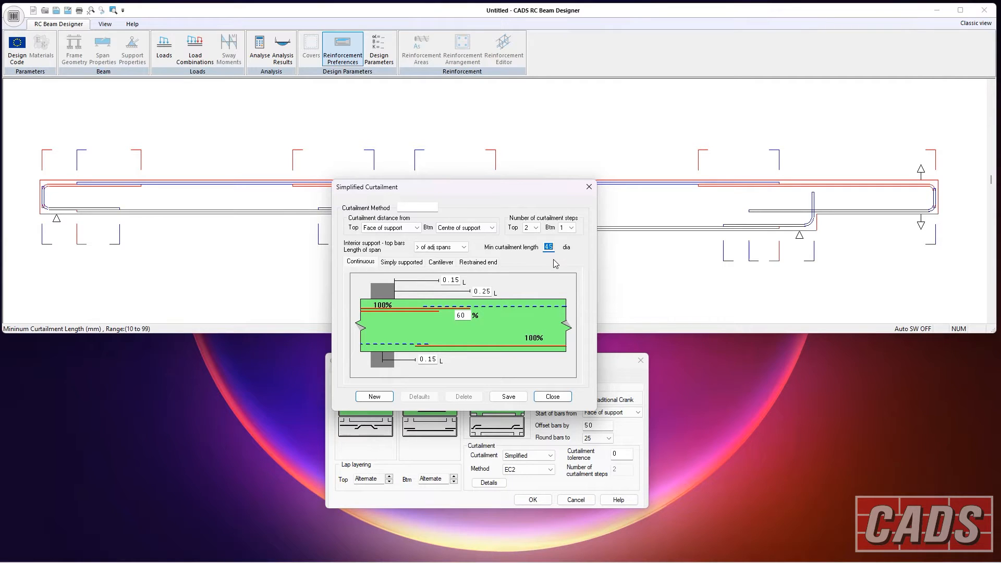
left_click(559, 397)
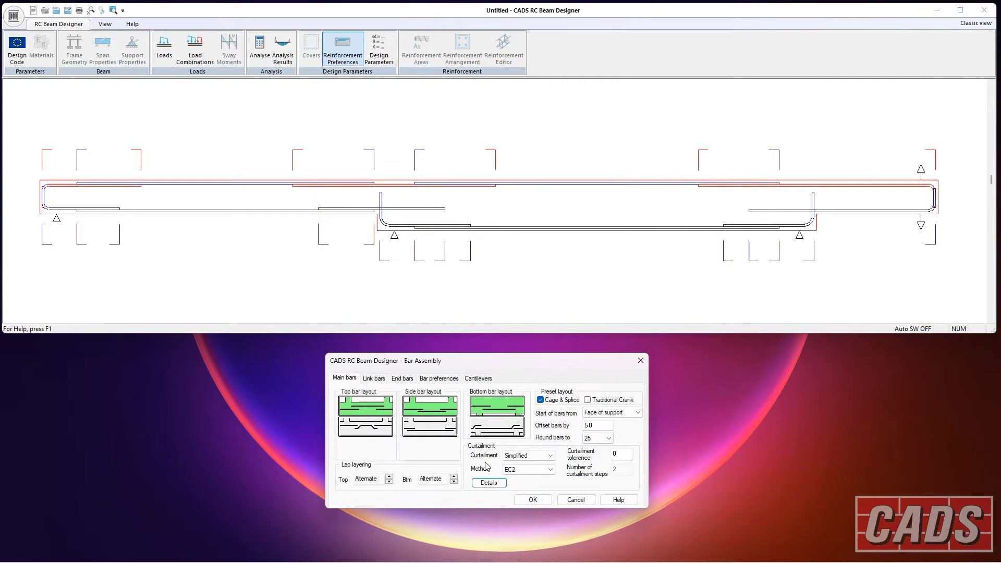
Compare the Concentric, Singles and Concertina link patterns, keep Singles, and look at the link start distance and centre rounding.
left_click(382, 384)
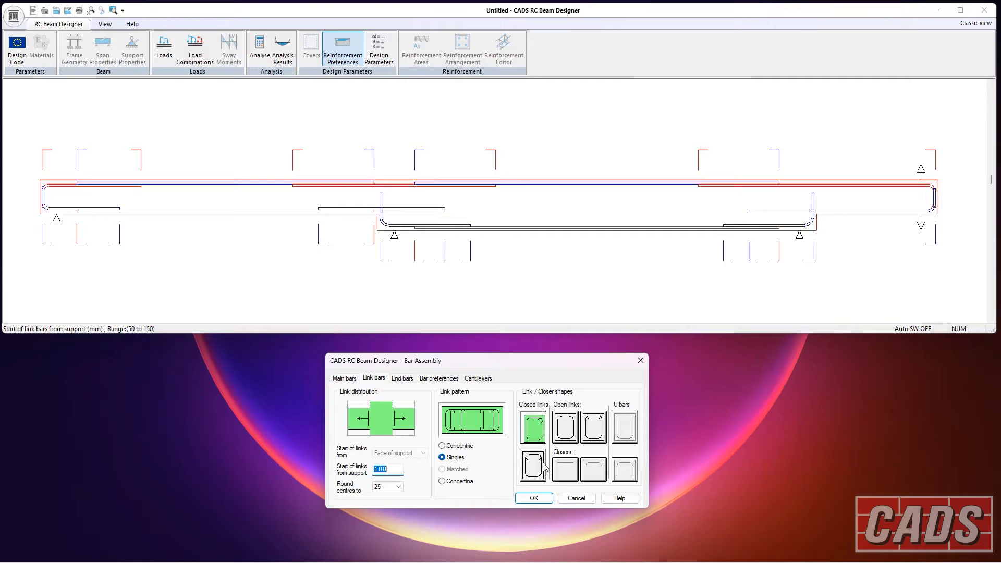
left_click(460, 447)
left_click(460, 458)
left_click(461, 481)
left_click(455, 447)
left_click(454, 459)
left_click(459, 482)
left_click(452, 459)
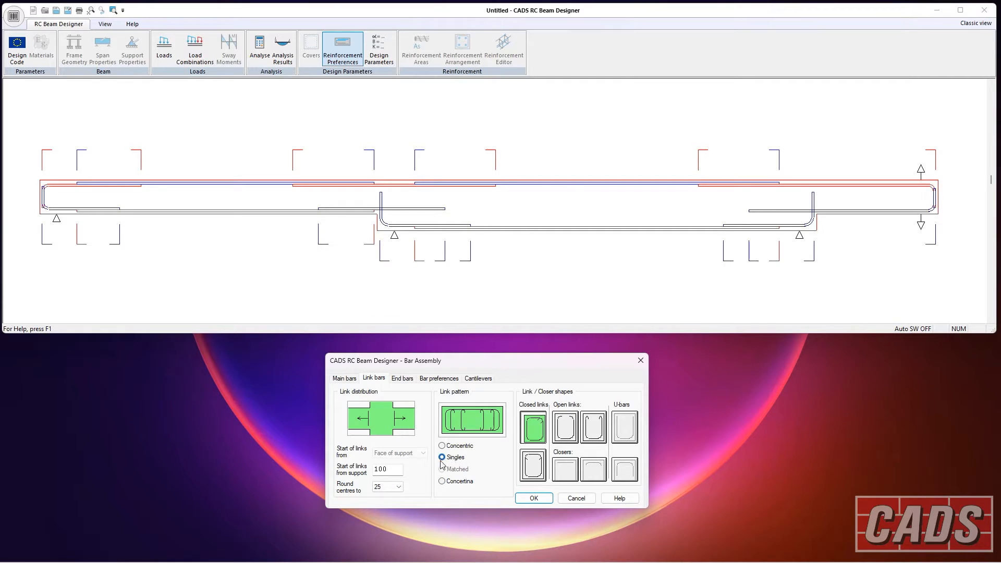
left_click_drag(389, 473, 374, 471)
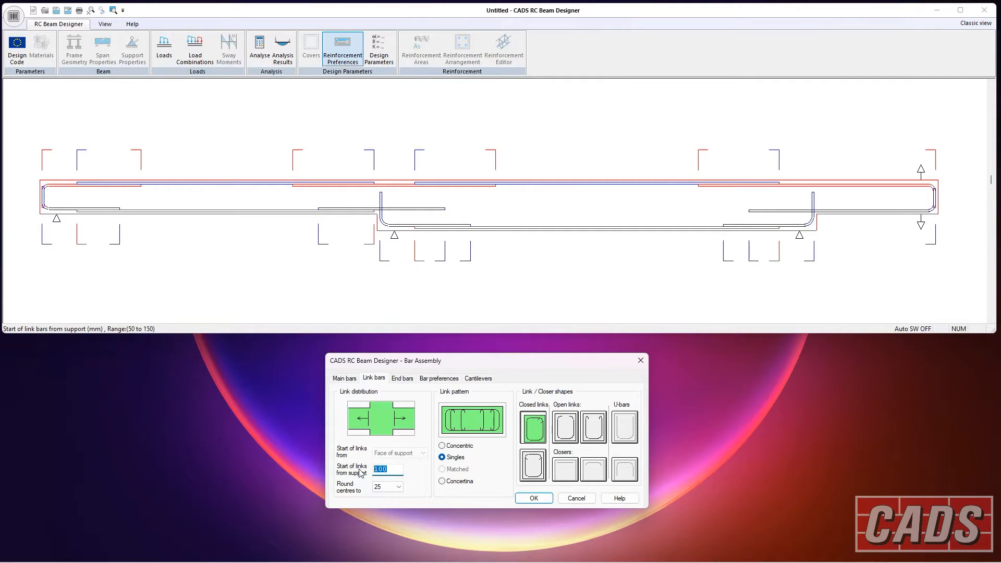
left_click(384, 489)
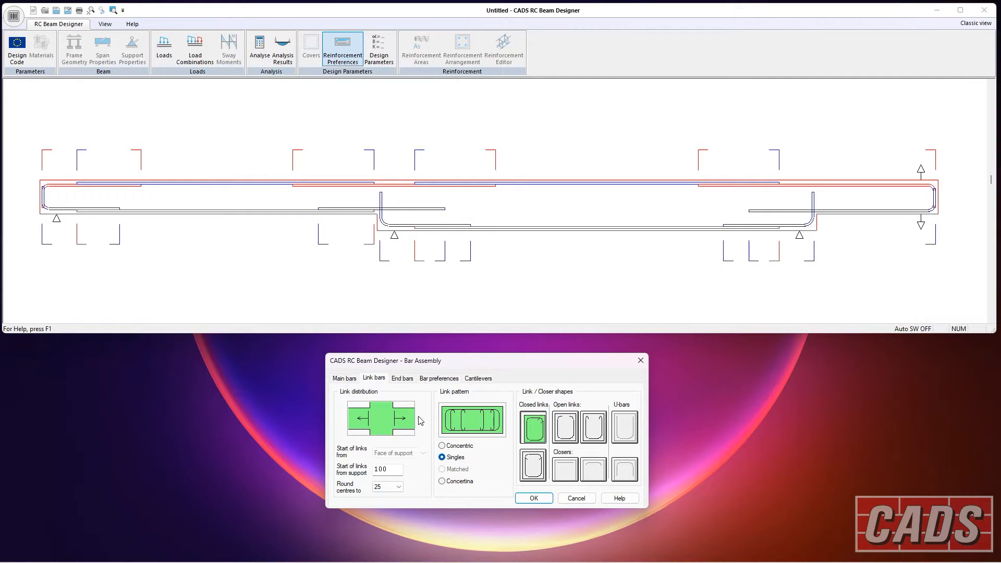
Try the U Splice and Bend main bar anchorages for the end bars, and restore L Splice for all top and bottom positions.
left_click(402, 378)
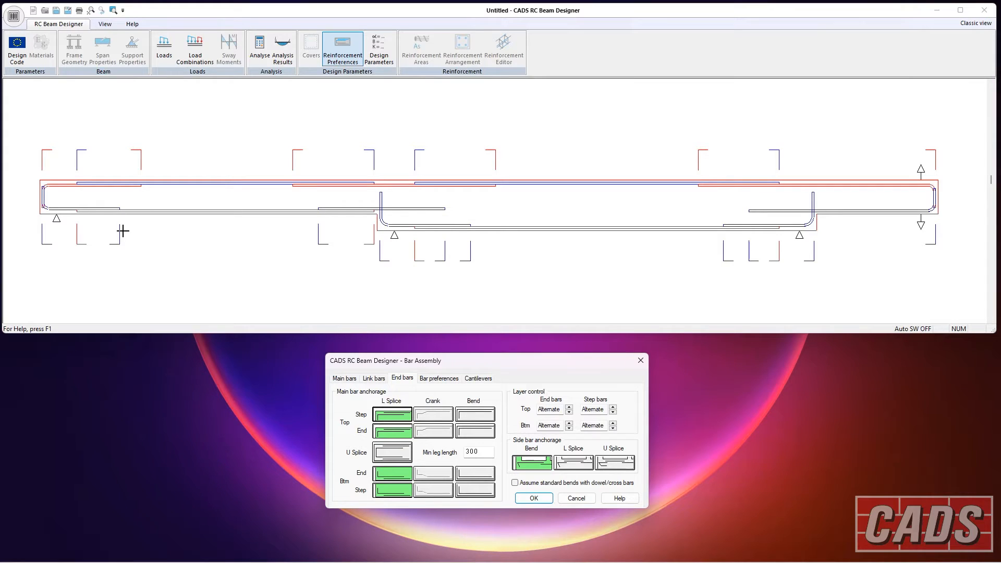
left_click(394, 456)
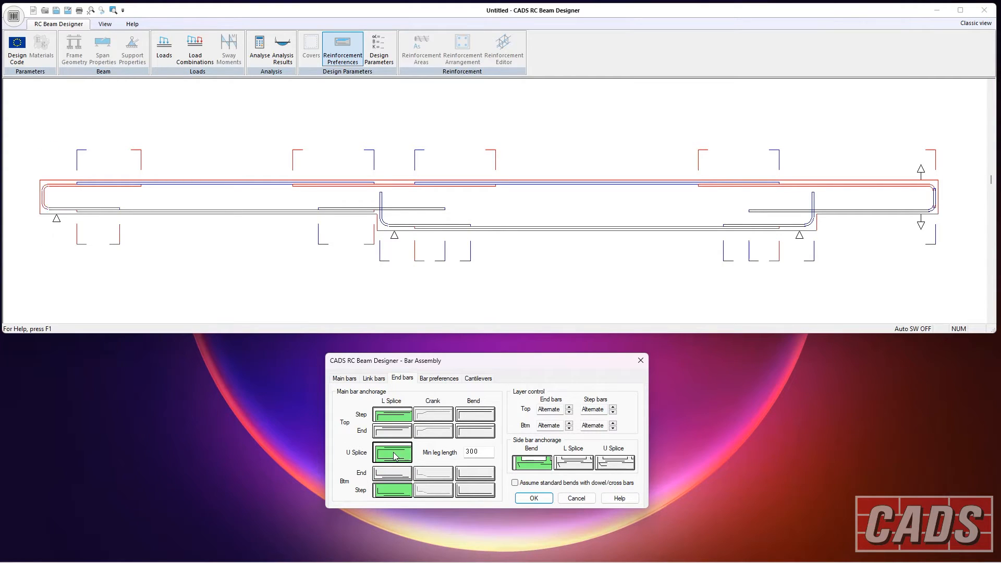
left_click(470, 429)
left_click(483, 473)
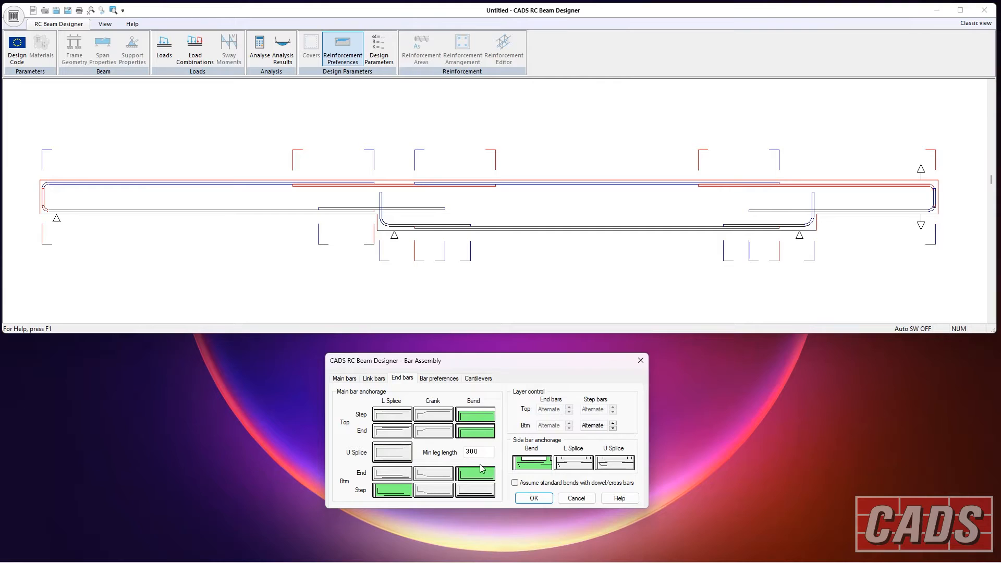
left_click(483, 488)
left_click(397, 417)
left_click(398, 433)
left_click(399, 475)
left_click(399, 490)
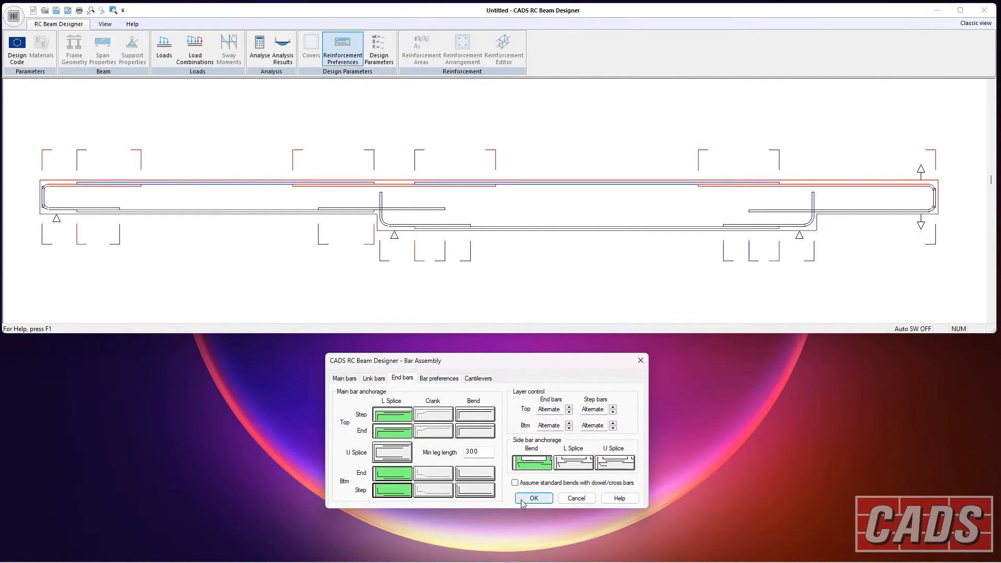
Set the main bar range to 25 maximum and 20 preferred, keeping the 16 minimum and the links maximum of 12.
left_click(442, 380)
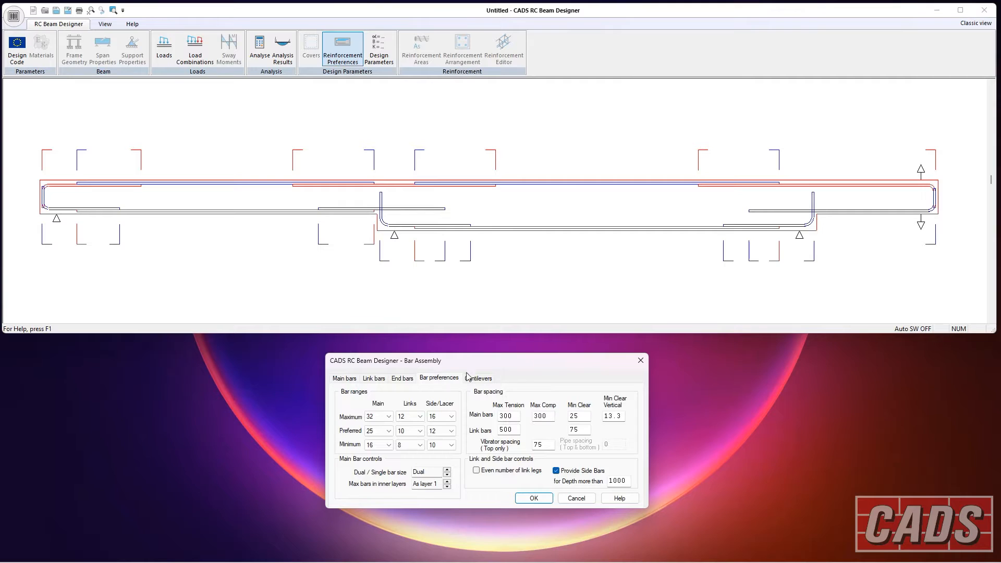
mouse_move(493, 365)
left_mouse_down()
mouse_move(501, 370)
mouse_move(496, 362)
left_mouse_up()
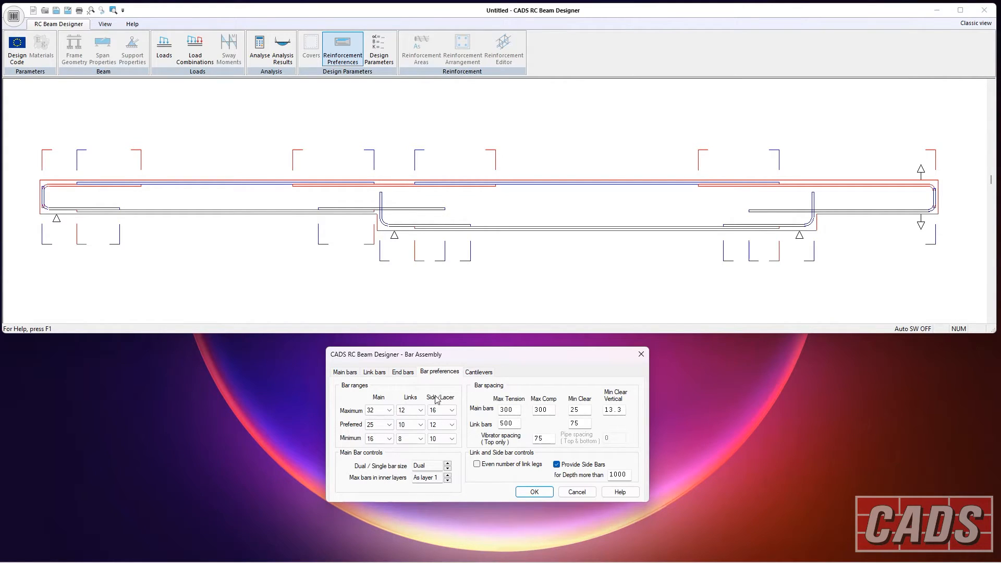
left_click(390, 411)
left_click(391, 411)
left_click(390, 411)
left_click(392, 433)
left_click(389, 425)
left_click(378, 455)
left_click(389, 439)
left_click(390, 441)
left_click(391, 441)
left_click(420, 414)
left_click(421, 412)
left_click(421, 412)
Keep side bars provided and set their depth threshold to 750 mm.
left_click(558, 466)
left_click(558, 465)
double_click(626, 475)
type("750")
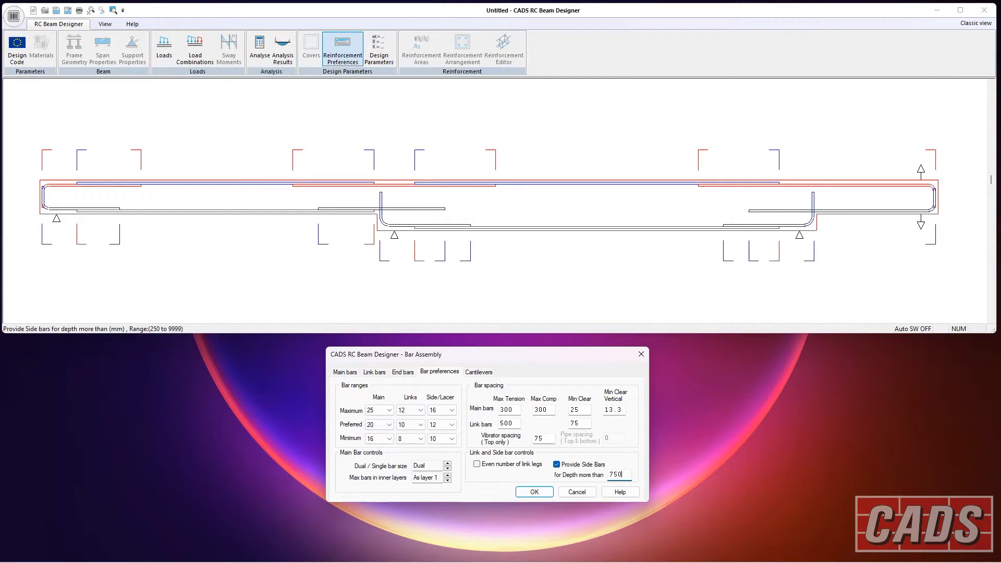
key("Tab")
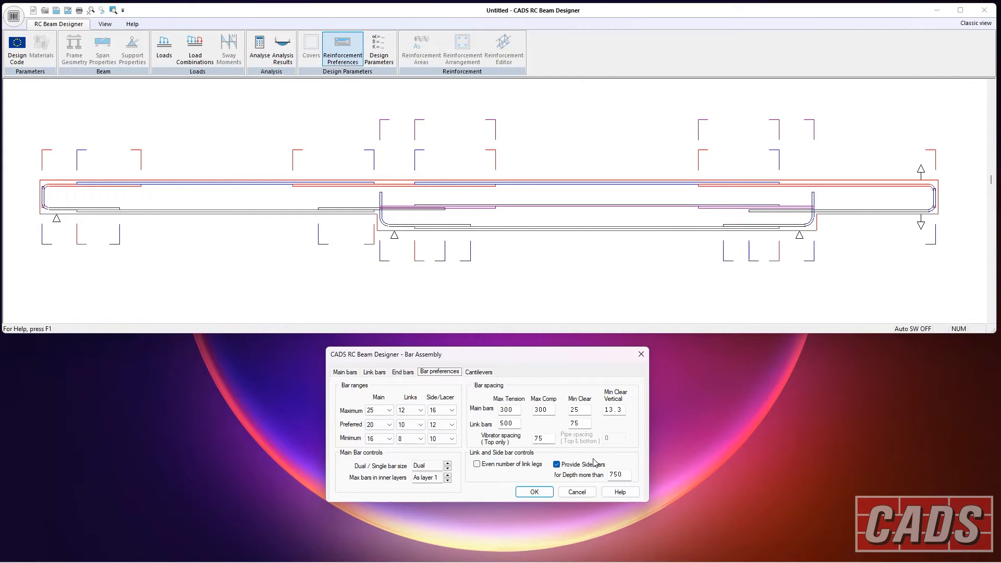
Look at the maximum tension spacing of the main bars, the maximum link spacing and the vibrator spacing.
left_click_drag(514, 411, 505, 412)
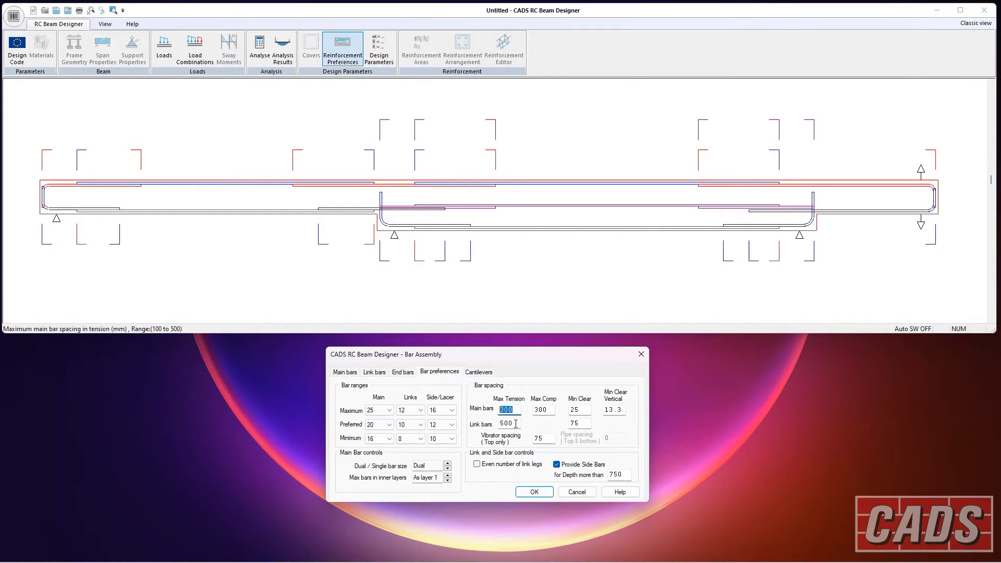
double_click(516, 425)
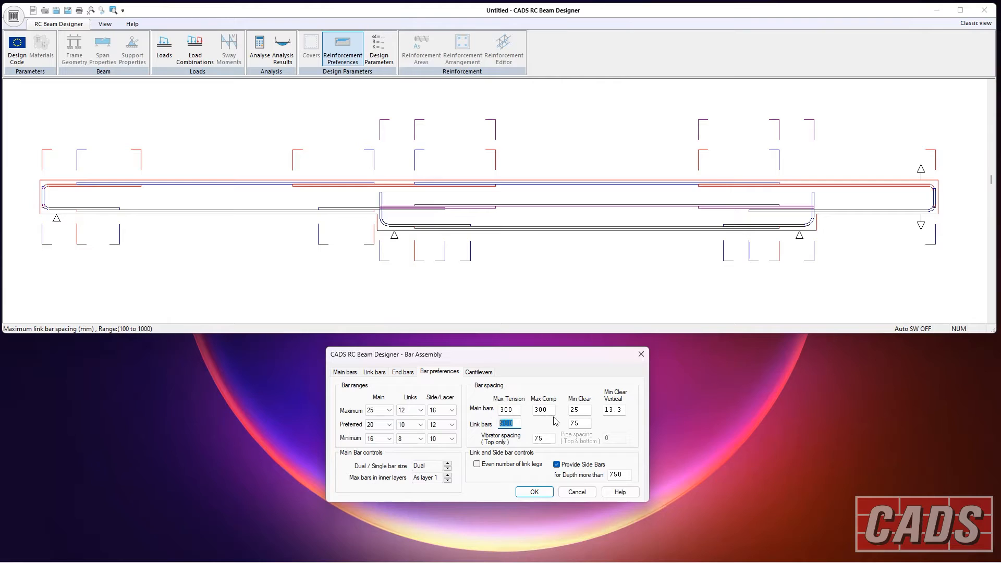
double_click(550, 439)
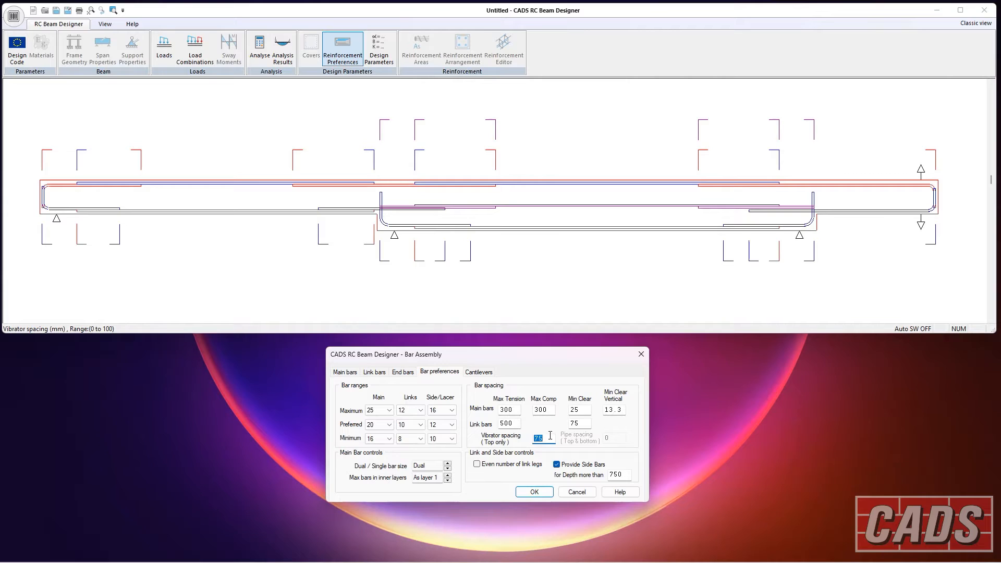
Look at the Dual bar size setting and the span limit for combining cantilever bars with the main support bars.
double_click(436, 467)
left_click(448, 469)
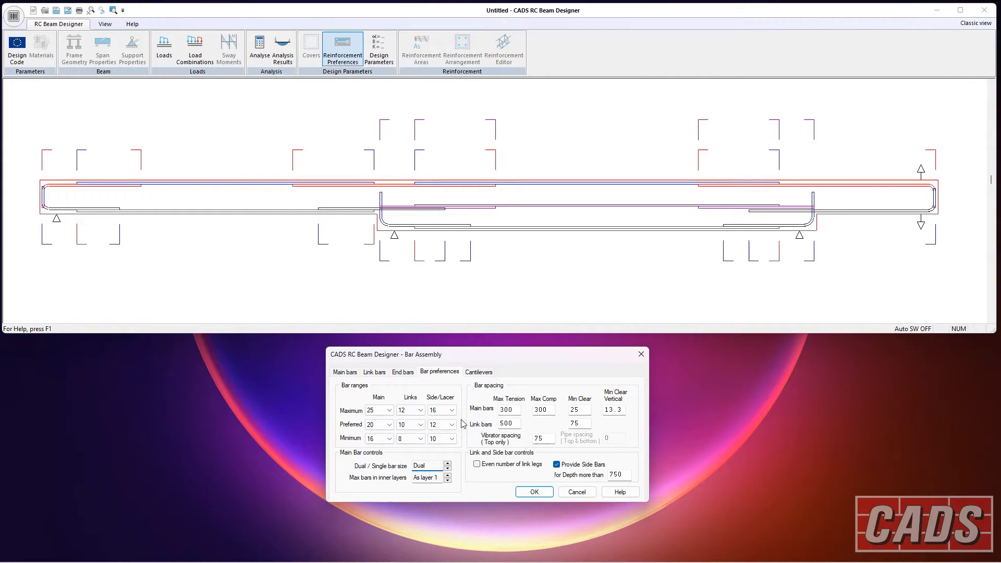
left_click(479, 372)
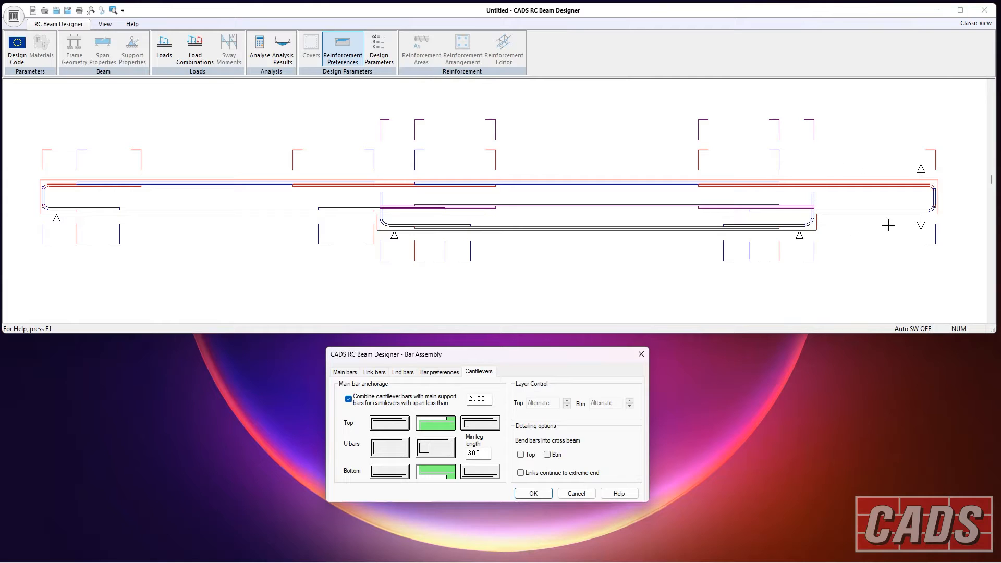
left_click_drag(487, 400, 467, 398)
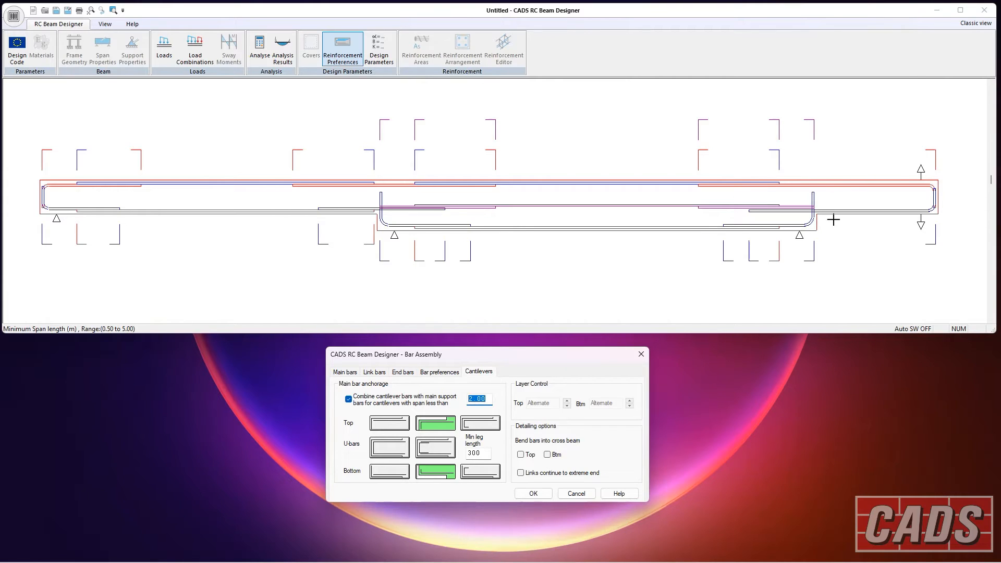
Try the cantilever with separate bars, combine and uncombine its top bars with the support bars, and restore automatic combining below 2.00 m.
left_click(348, 400)
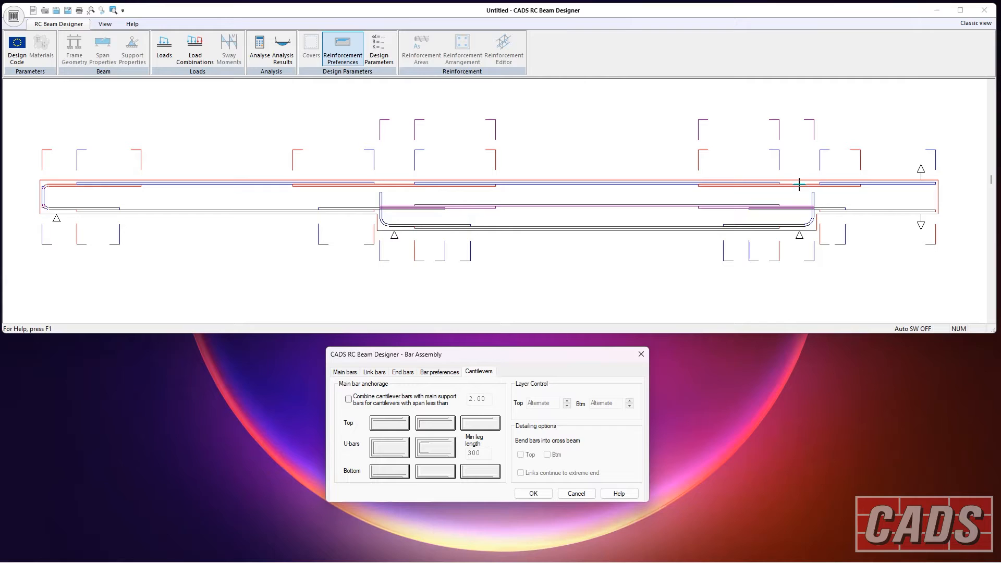
right_click(848, 183)
left_click(862, 193)
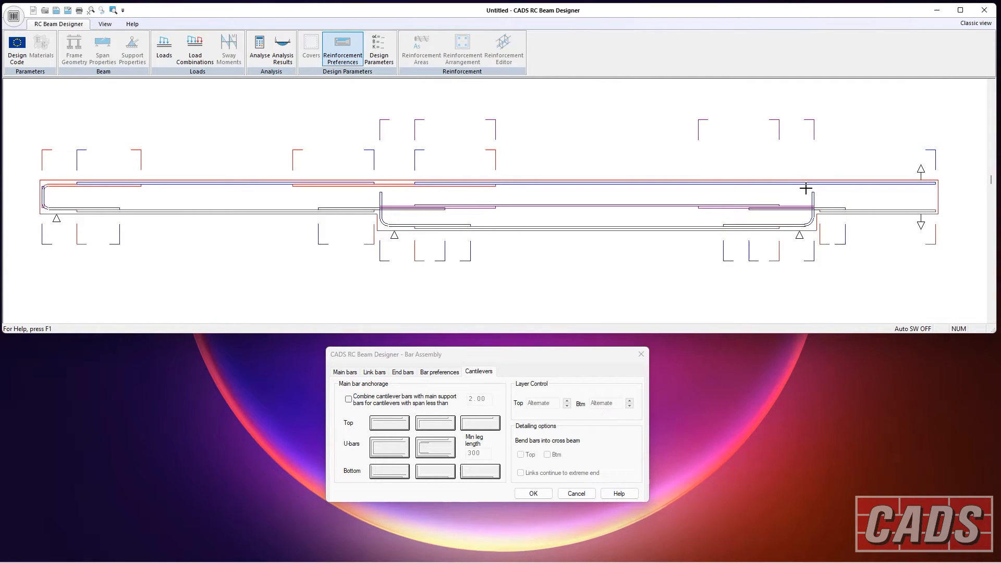
right_click(822, 183)
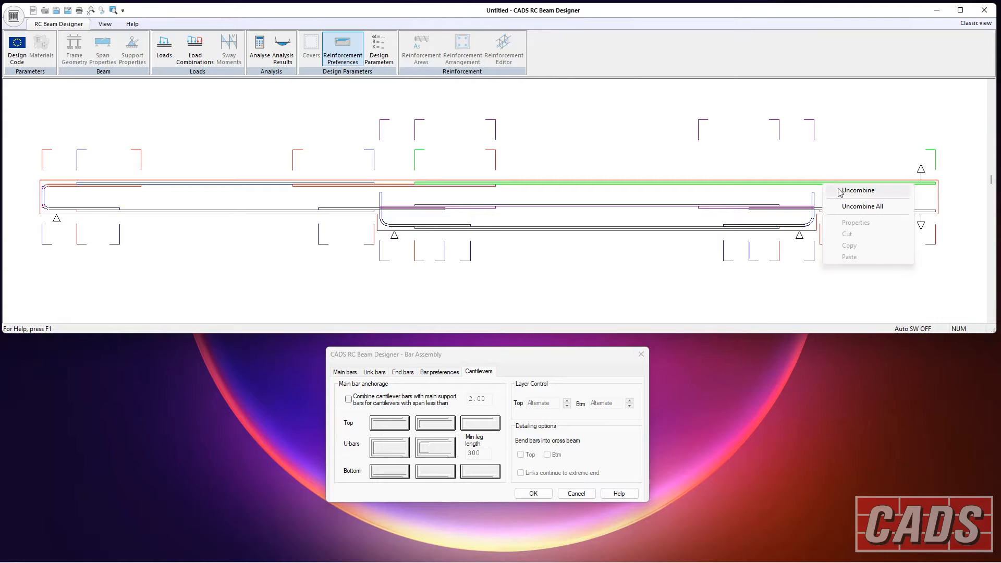
left_click(844, 192)
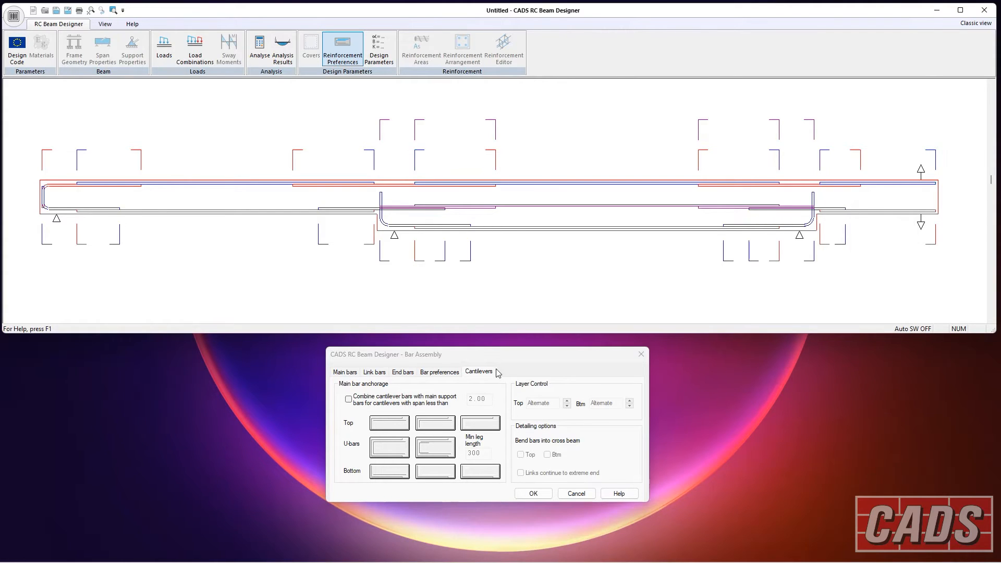
left_click(410, 403)
double_click(486, 401)
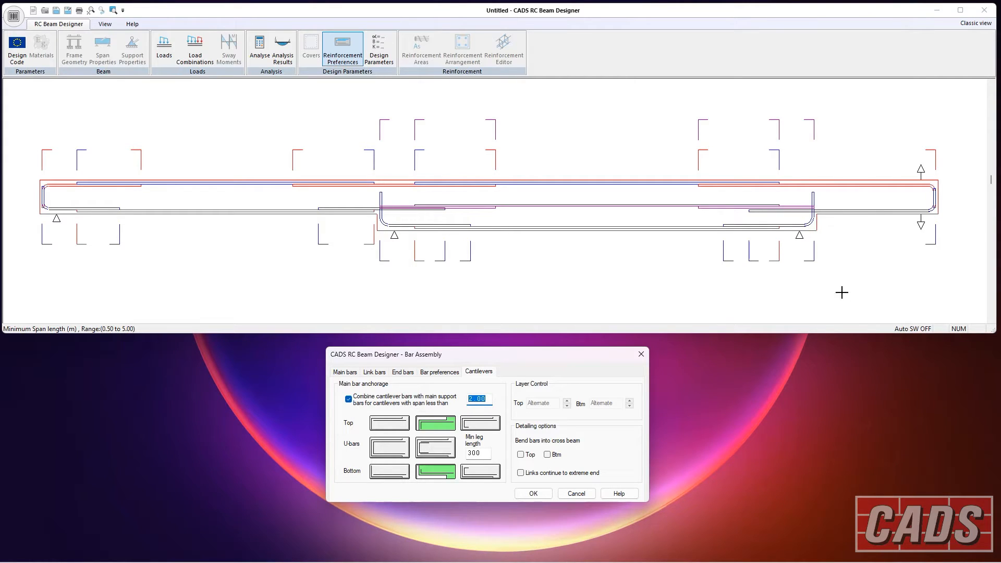
Try bending the cantilever's top and bottom bars into the cross beam, leave both off, and accept the bar preferences.
left_click(522, 455)
left_click(521, 455)
left_click(547, 455)
left_click(547, 459)
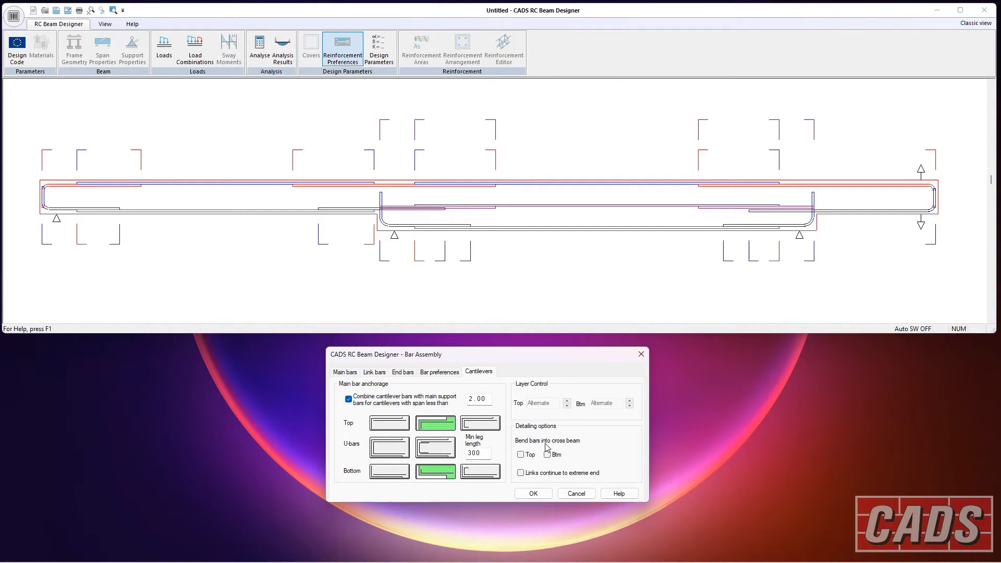
left_click(541, 498)
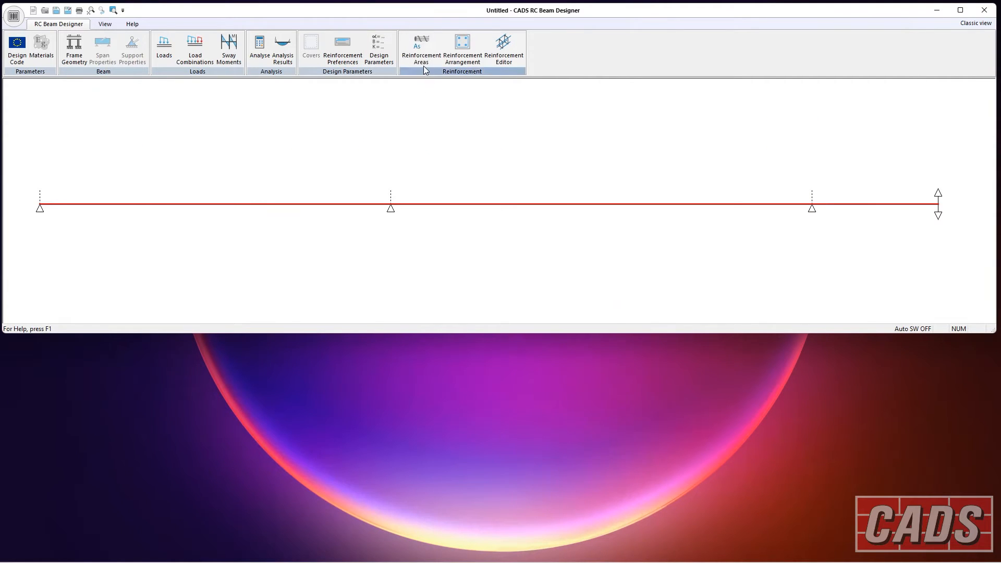
Open the design parameters and try the shear enhancement, shear capping and moment capping options in turn, switching each off again.
left_click(379, 50)
left_click_drag(525, 78, 488, 287)
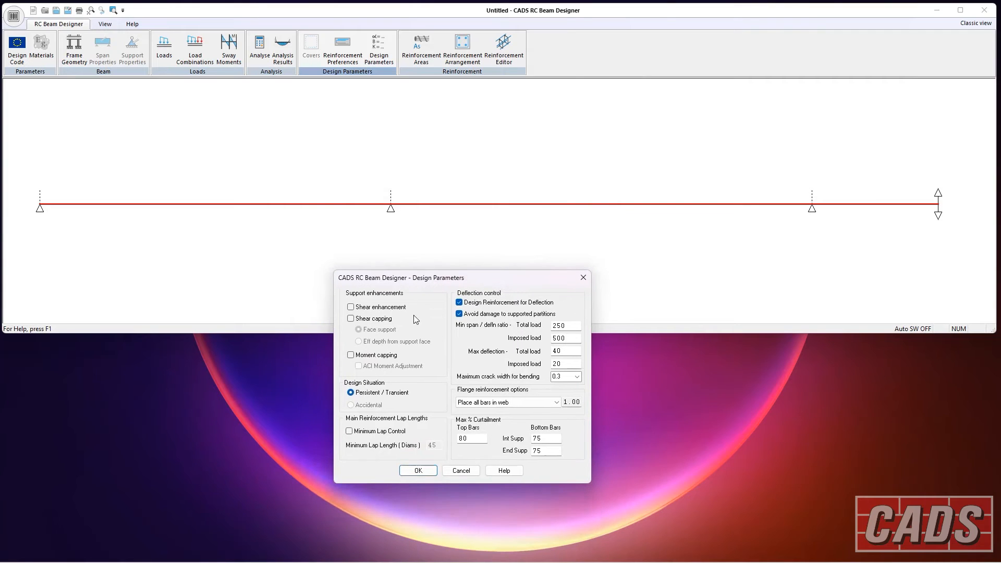
left_click(388, 304)
left_click(382, 307)
left_click(379, 320)
left_click(379, 320)
left_click(377, 356)
left_click(378, 357)
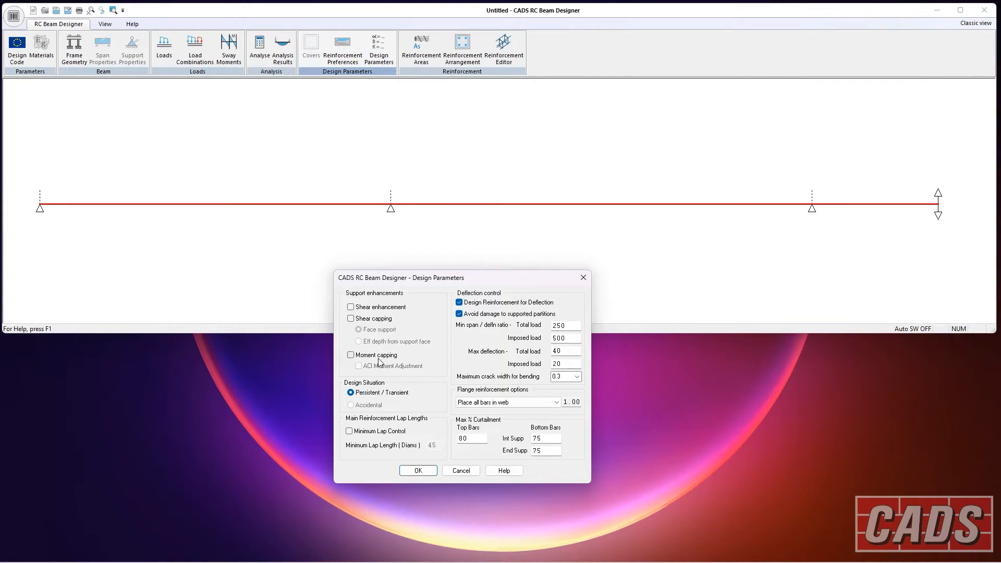
Try shear enhancement and shear capping as alternatives, leaving only shear enhancement enabled.
left_click(360, 308)
left_click(366, 307)
left_click(373, 319)
left_click(373, 319)
left_click(383, 308)
left_click(393, 308)
left_click(394, 309)
Look at the span/deflection ratio and maximum deflection limits, and keep the maximum crack width for bending at 0.3.
left_click_drag(569, 325, 554, 324)
left_click(576, 338)
left_click(564, 352)
left_click(564, 363)
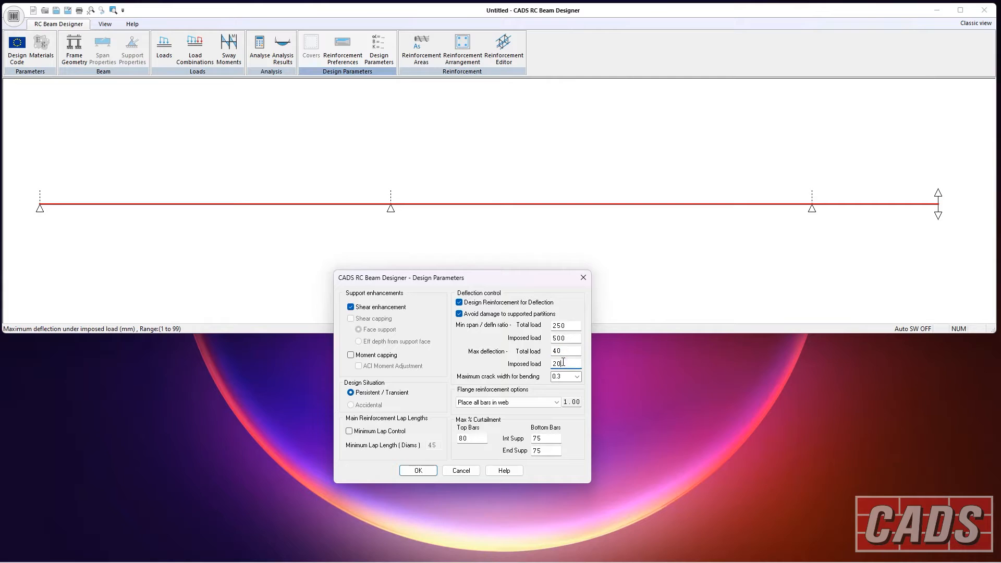
left_click(577, 377)
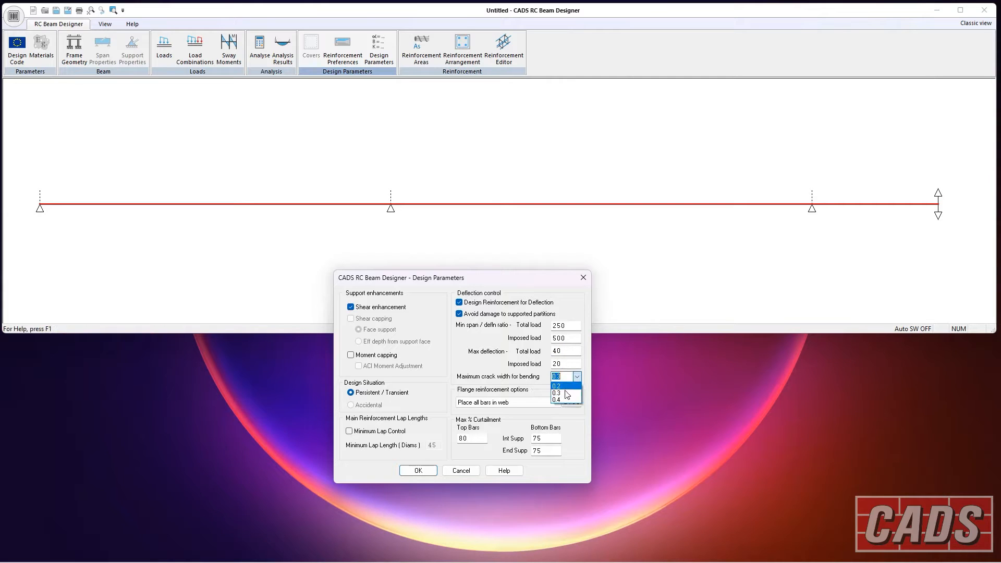
left_click(567, 394)
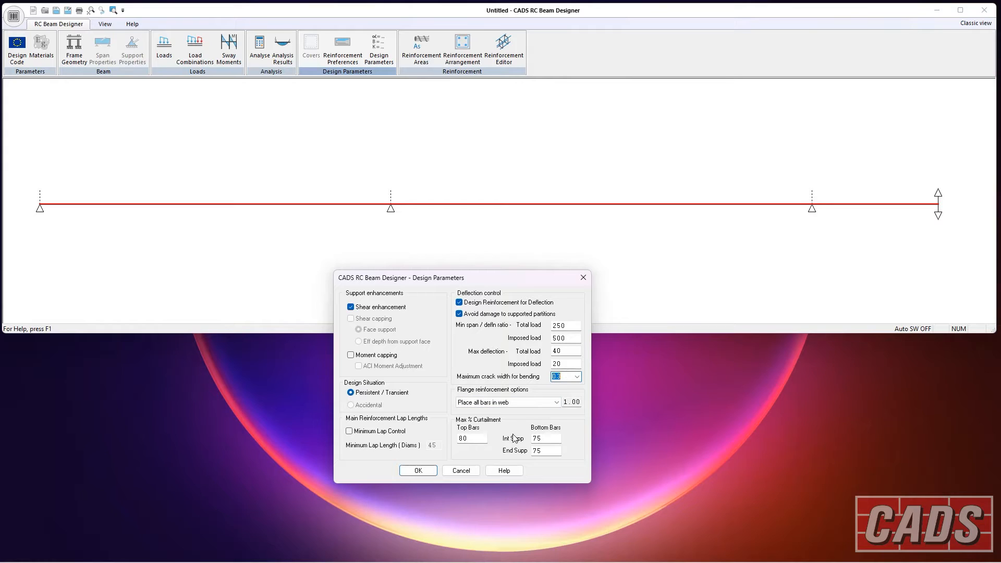
Try minimum lap control for the main reinforcement, and cancel the design parameter changes.
left_click(396, 431)
left_click(396, 432)
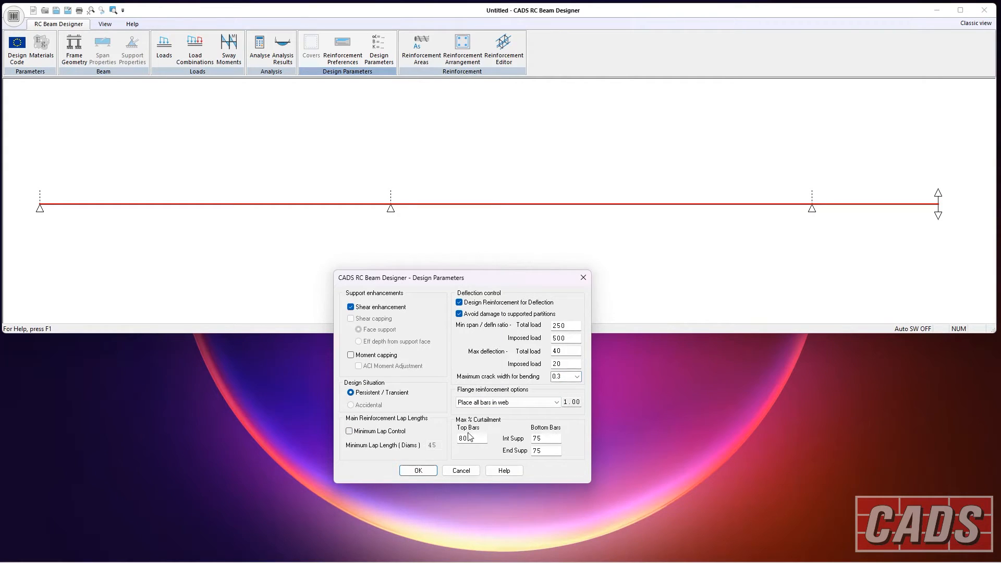
left_click(461, 471)
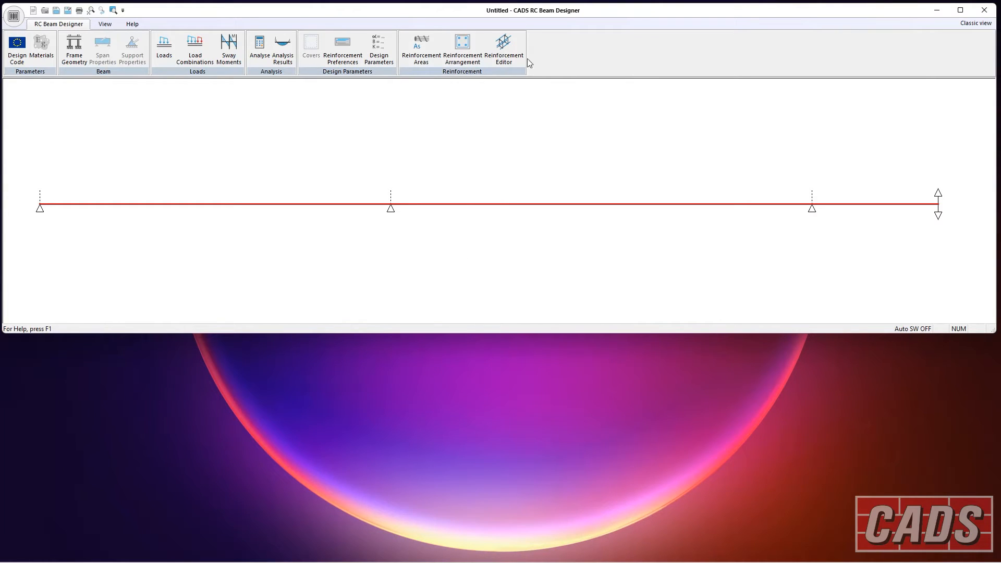
Open the required reinforcement areas and examine the bending requirements at the supports, midspans and cantilever.
left_click(425, 55)
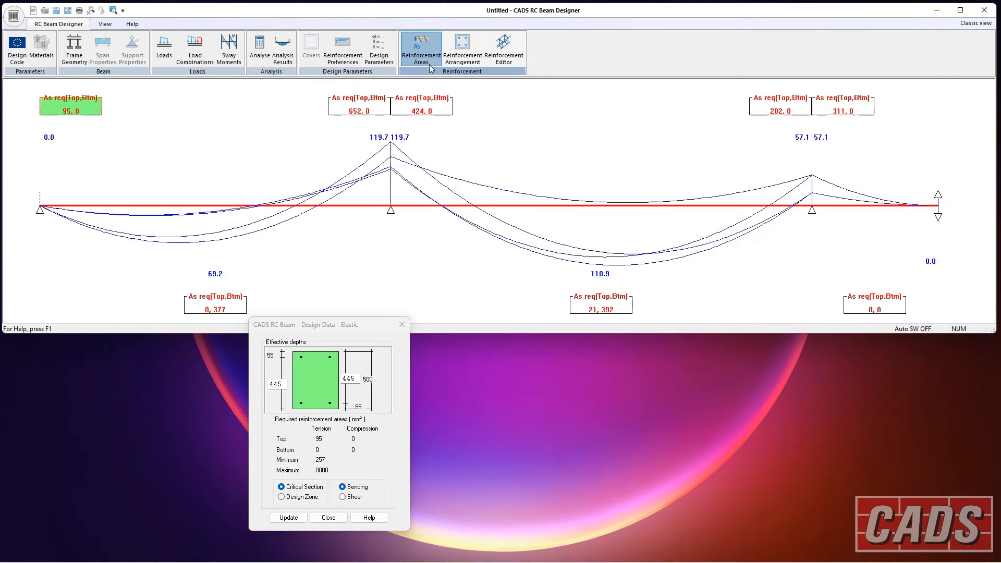
left_click_drag(372, 329, 488, 299)
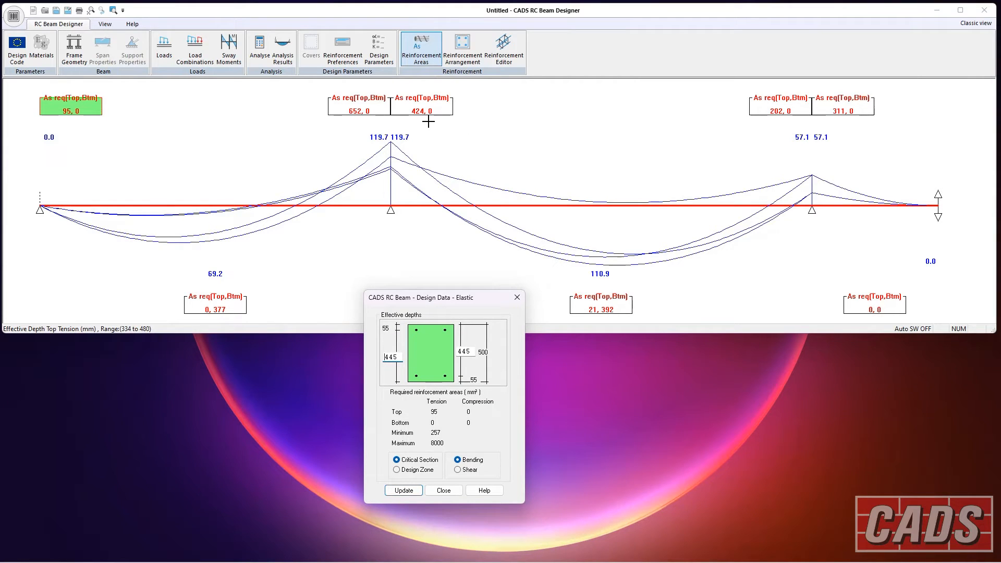
left_click(435, 107)
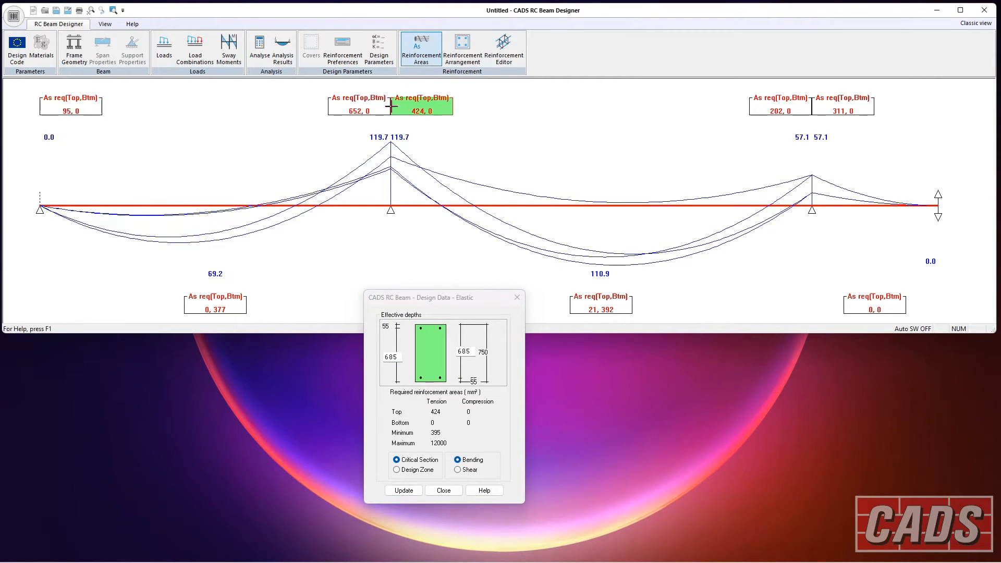
left_click(379, 106)
left_click(604, 306)
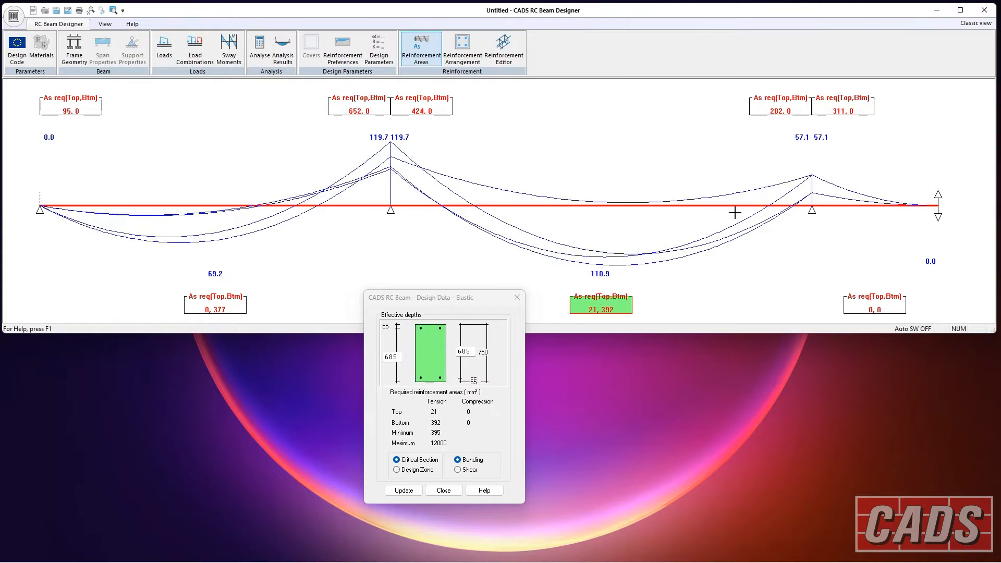
left_click(807, 104)
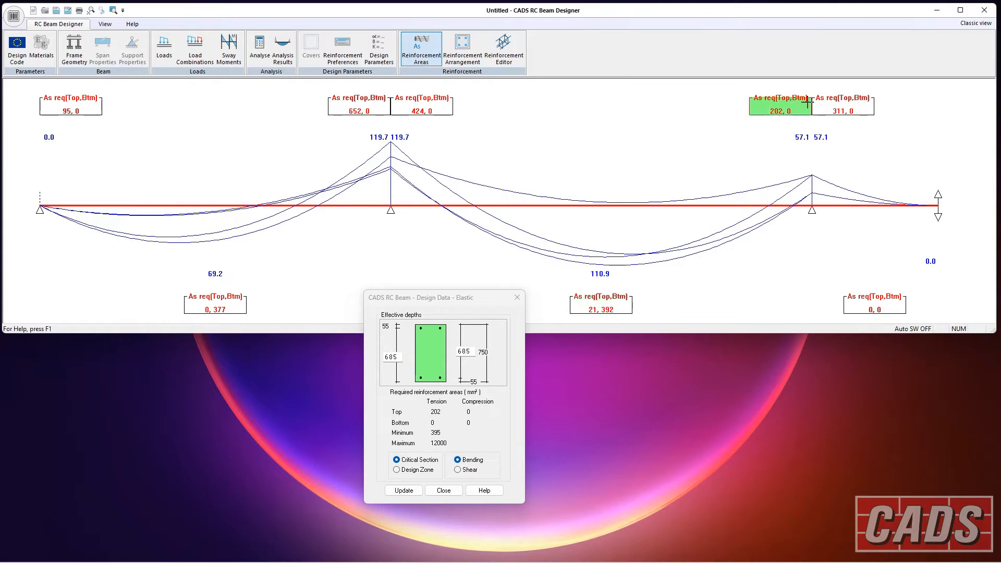
left_click(886, 306)
left_click(602, 310)
left_click(396, 110)
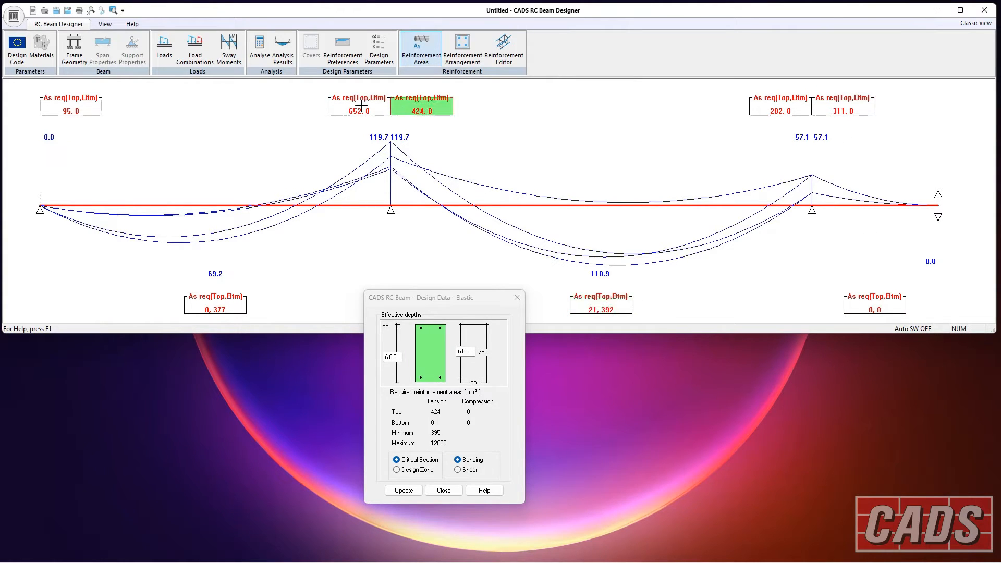
left_click(361, 106)
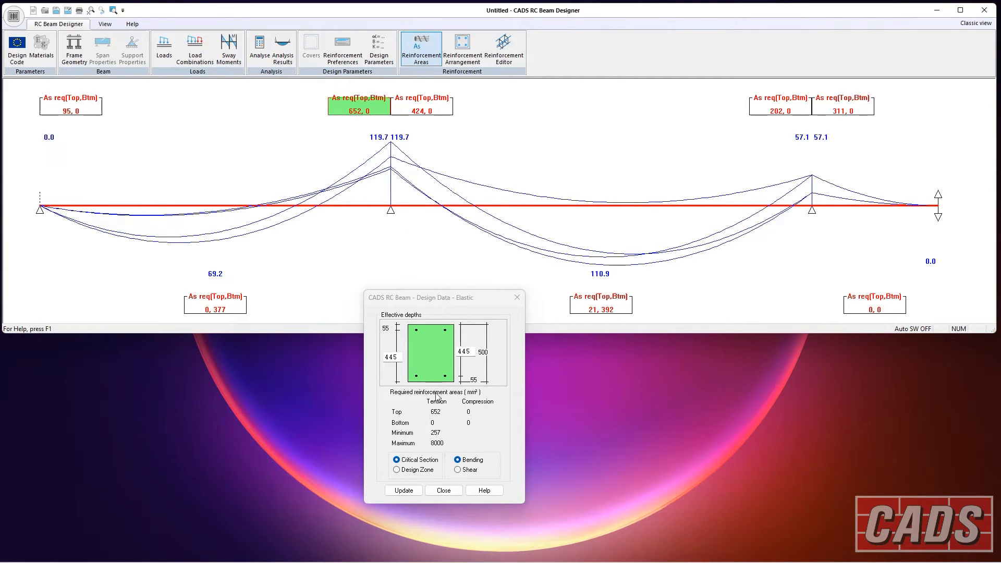
Look at the required shear reinforcement along the beam, return to the bending view, and close the design data.
left_click(461, 470)
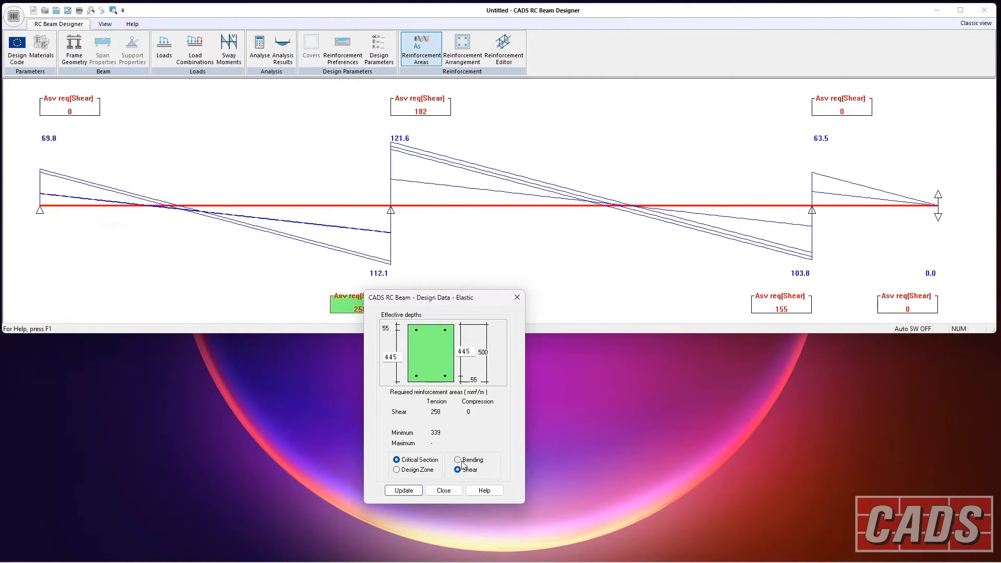
left_click(462, 462)
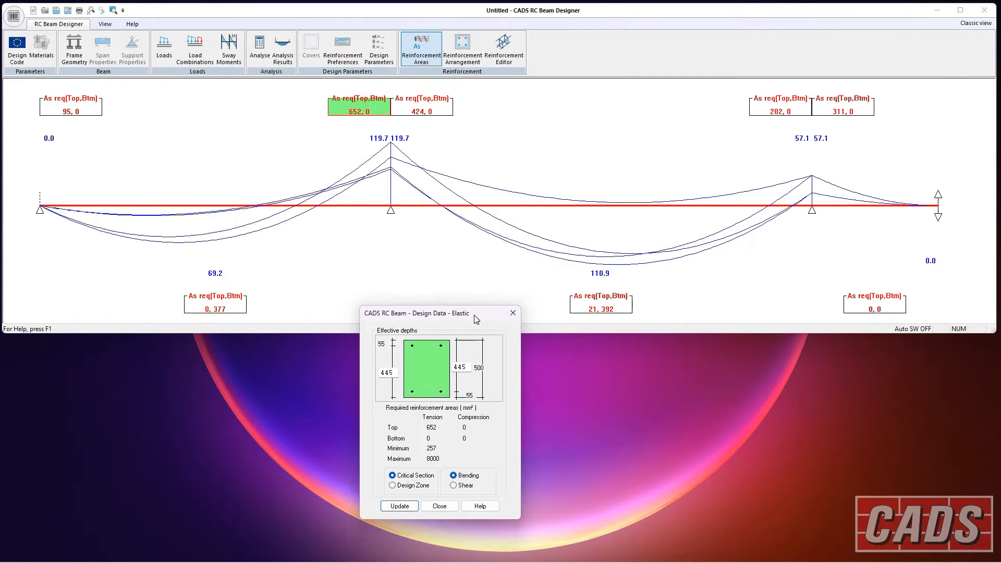
left_click_drag(461, 299, 436, 299)
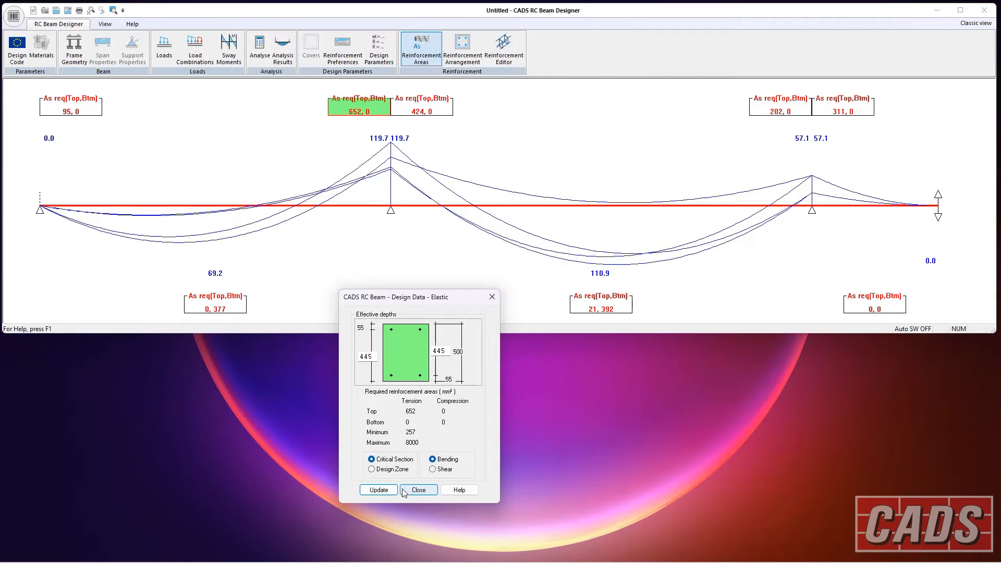
left_click(419, 491)
Open the reinforcement arrangement and examine the bars and links proposed for the first span's end and midspan zones.
left_click(461, 54)
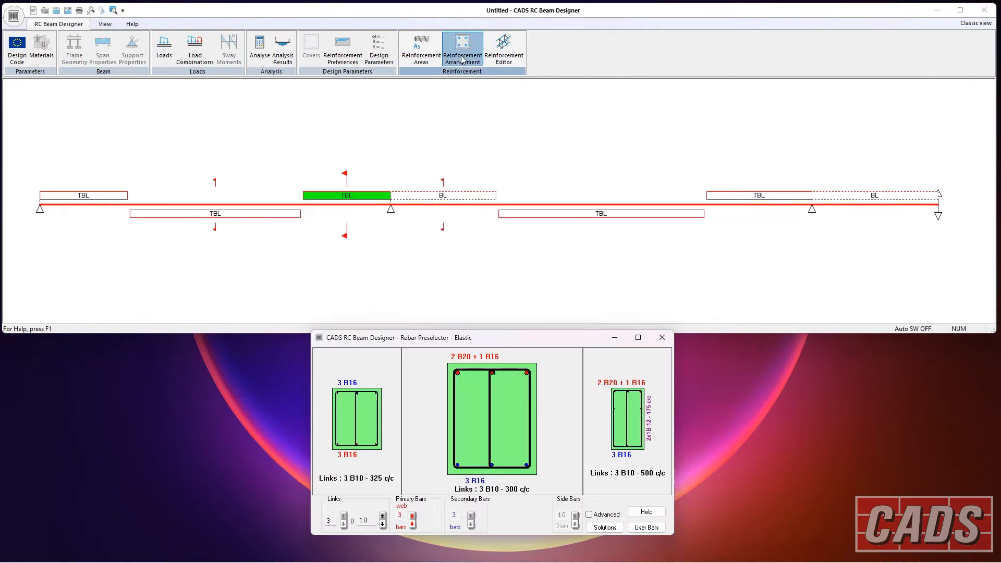
left_click_drag(589, 344, 589, 357)
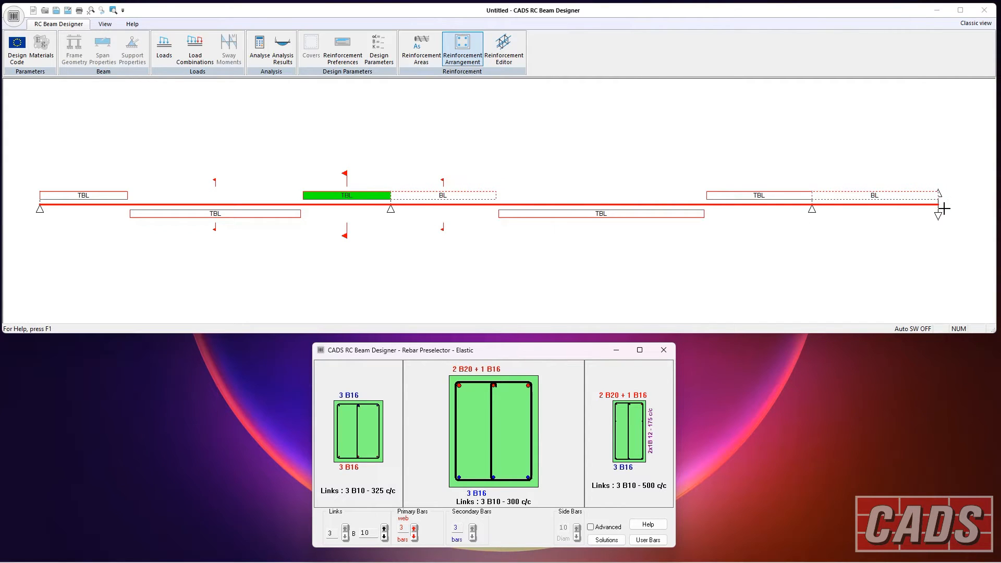
left_click(99, 193)
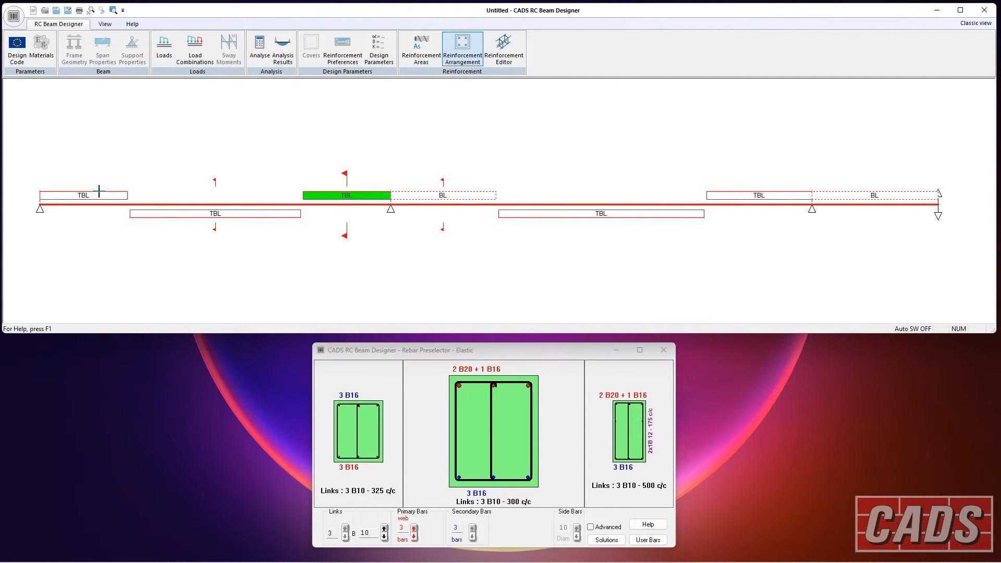
left_click(245, 211)
left_click(334, 196)
left_click(197, 214)
left_click_drag(523, 352, 522, 353)
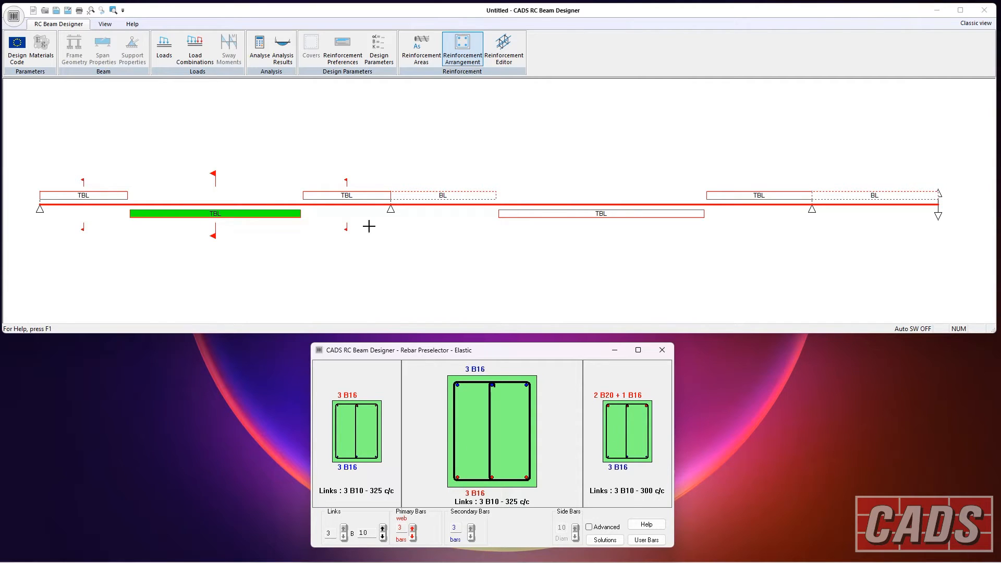
Compare the proposed bars and links in the zones on either side of the first interior support.
left_click(354, 200)
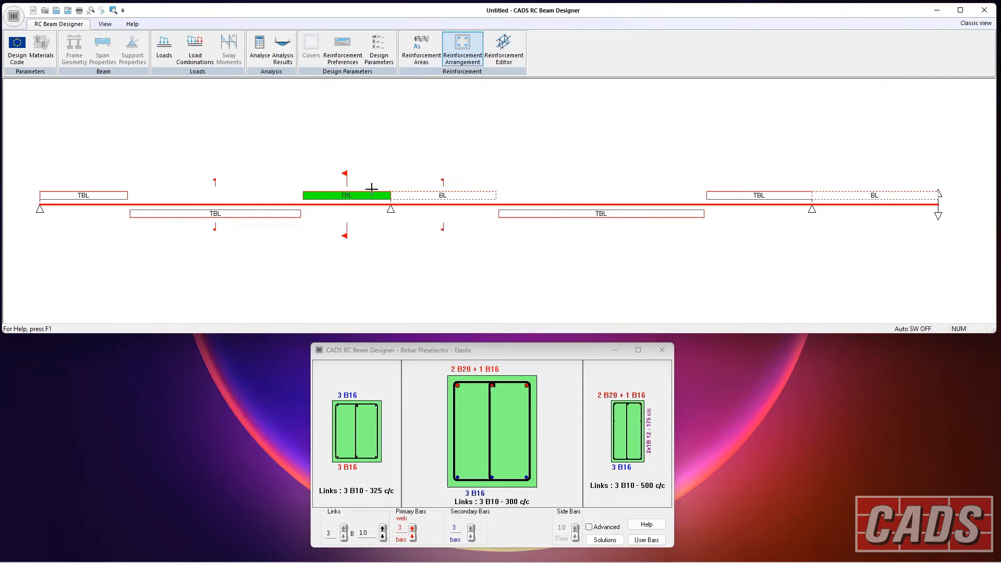
left_click(416, 195)
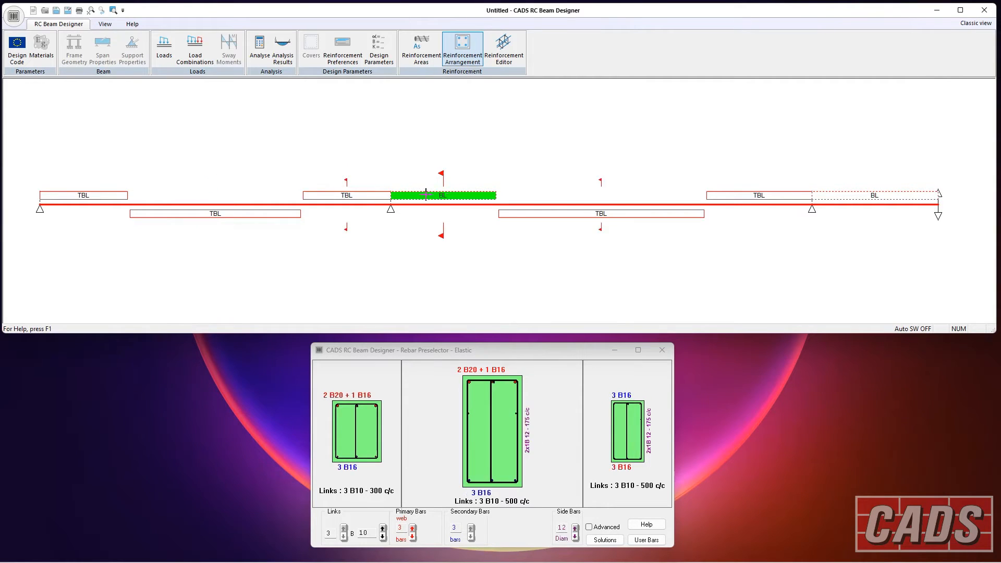
left_click(371, 193)
left_click(426, 195)
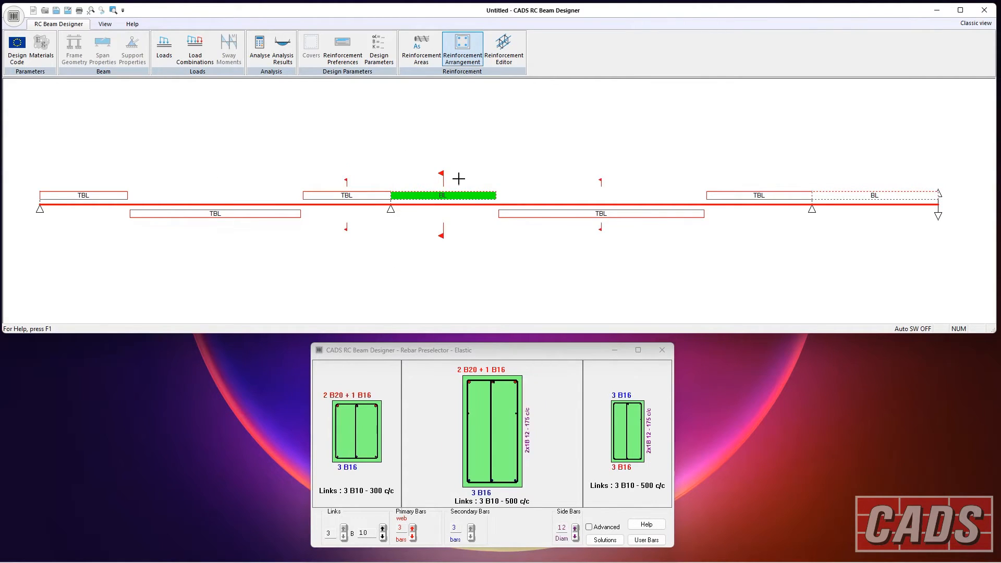
left_click(372, 195)
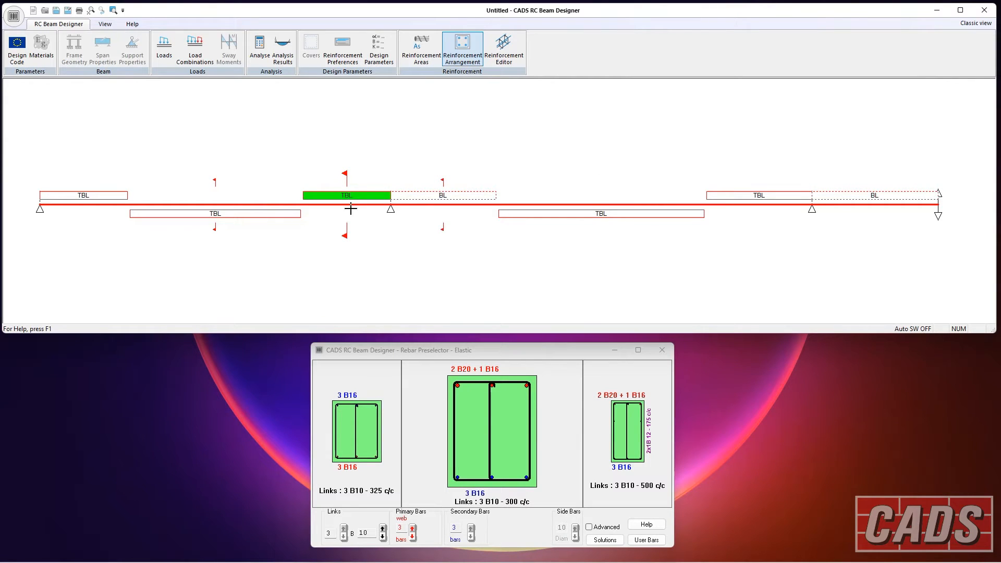
Try a single primary bar diameter in the zone just before the first interior support, and restore the dual diameters.
left_click(425, 192)
left_click(371, 193)
left_click(590, 528)
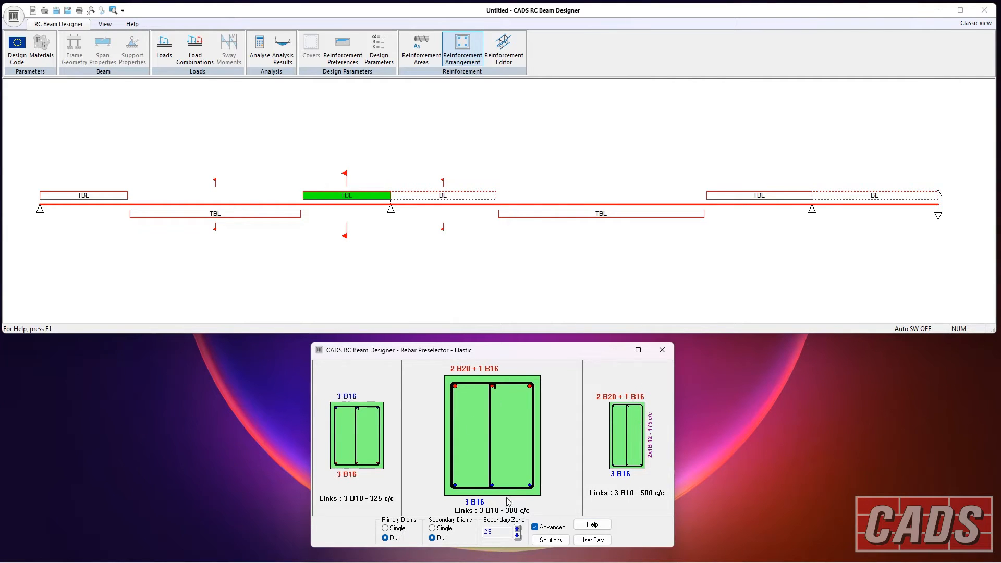
left_click(386, 529)
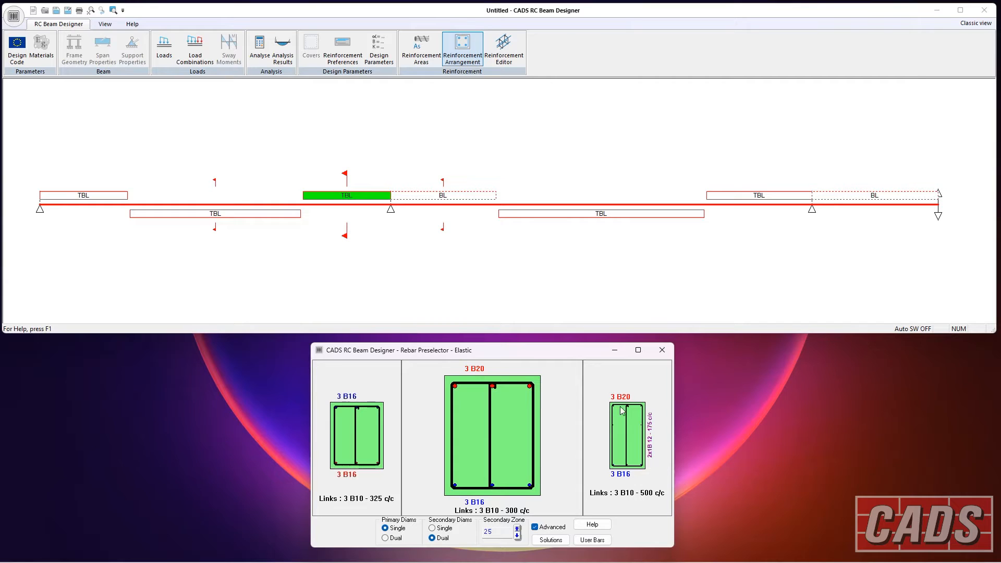
left_click(462, 196)
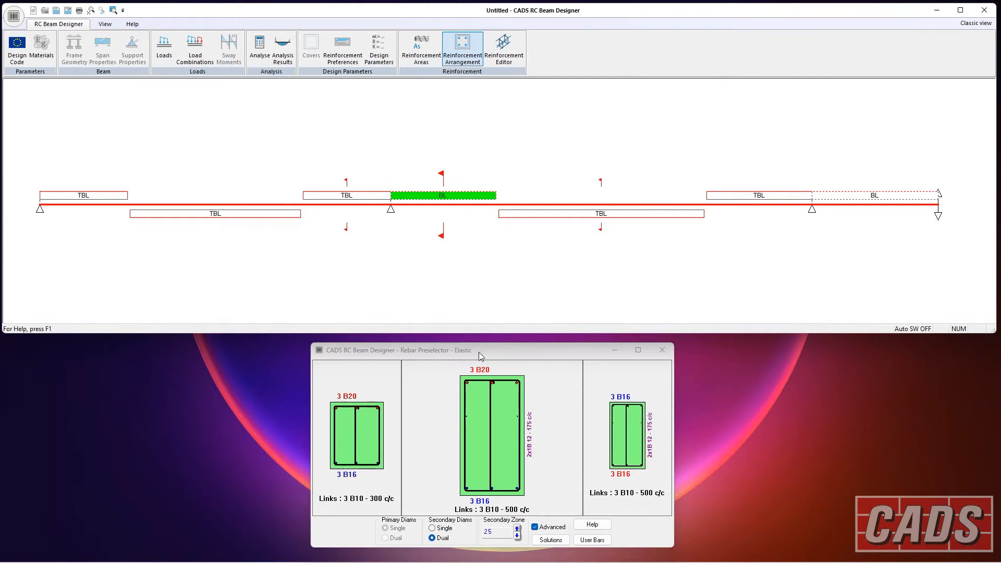
left_click(362, 194)
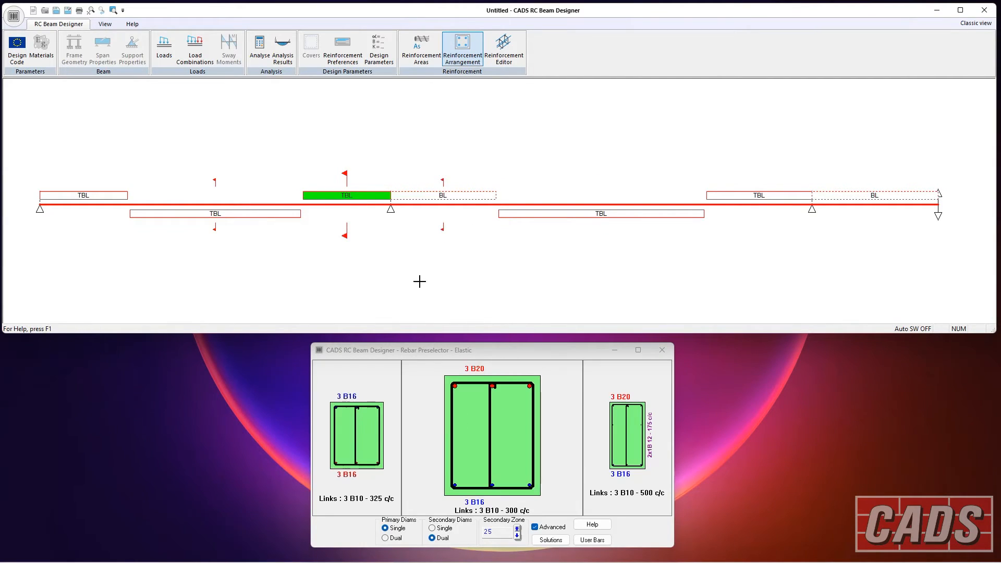
left_click(385, 538)
left_click(536, 528)
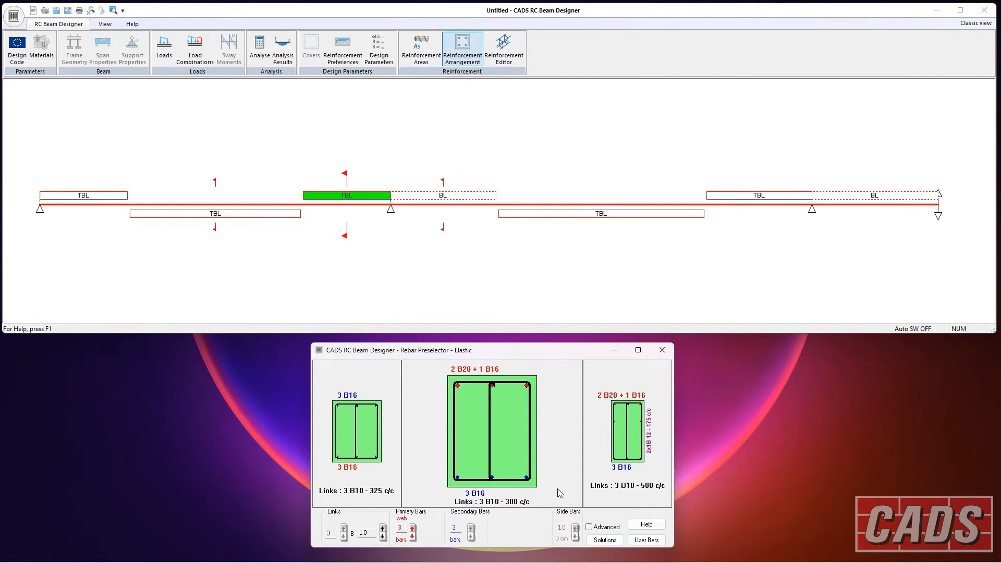
Look at the available link and bar solutions for the first span's midspan zone.
left_click(573, 217)
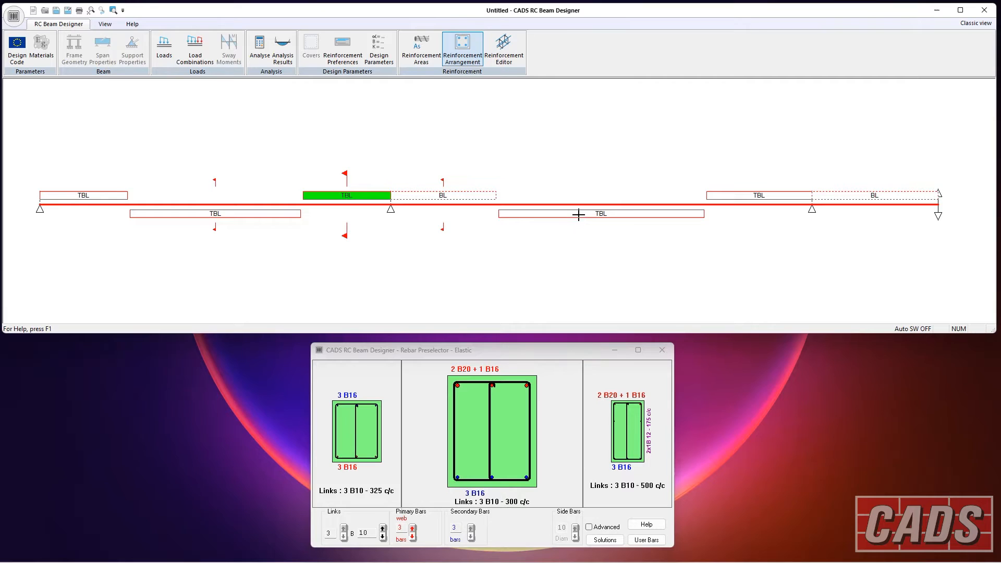
left_click(579, 214)
left_click(261, 213)
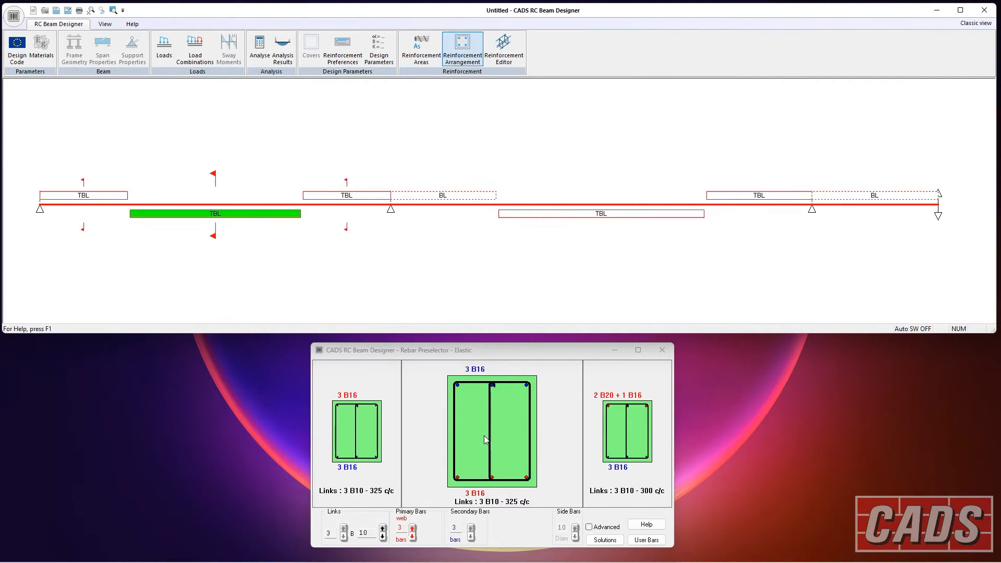
left_click(605, 540)
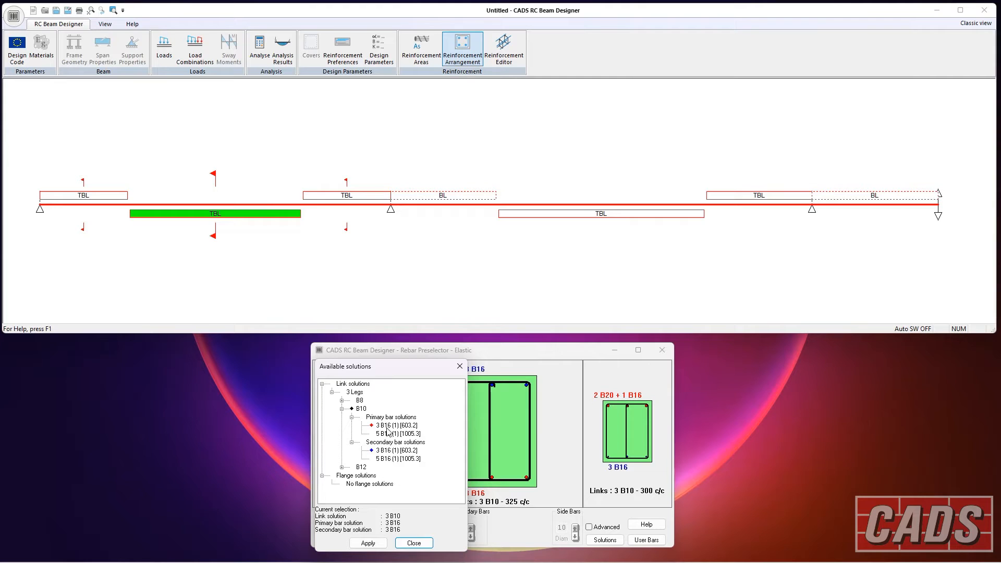
left_click(414, 543)
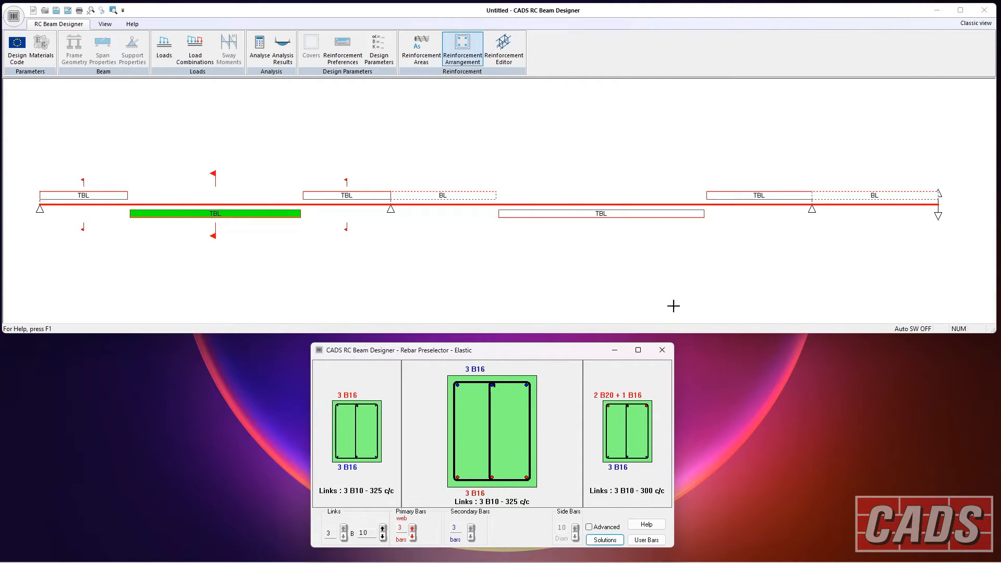
Look at the available link and bar solutions for the second span's end zone at the second interior support.
left_click(789, 196)
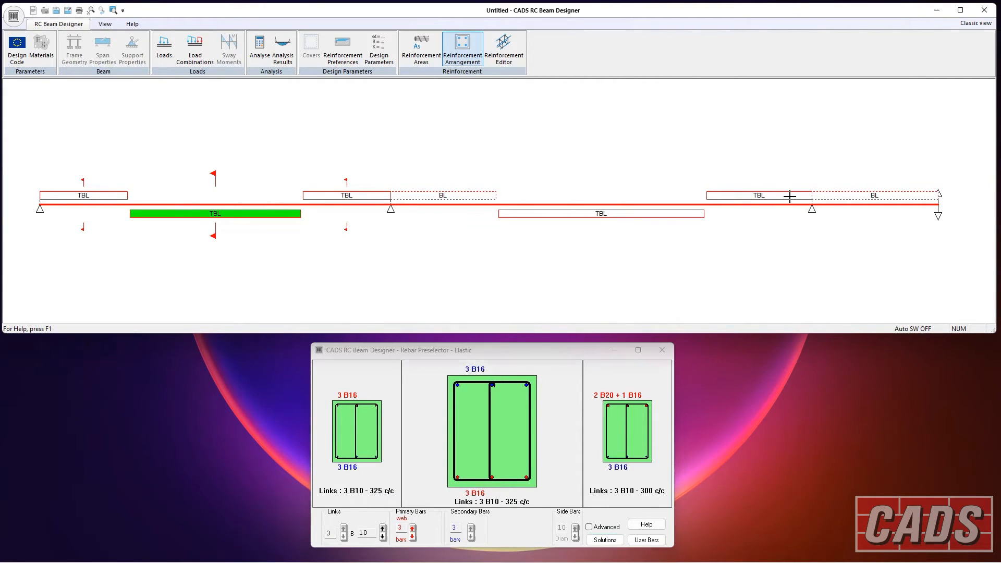
left_click(611, 547)
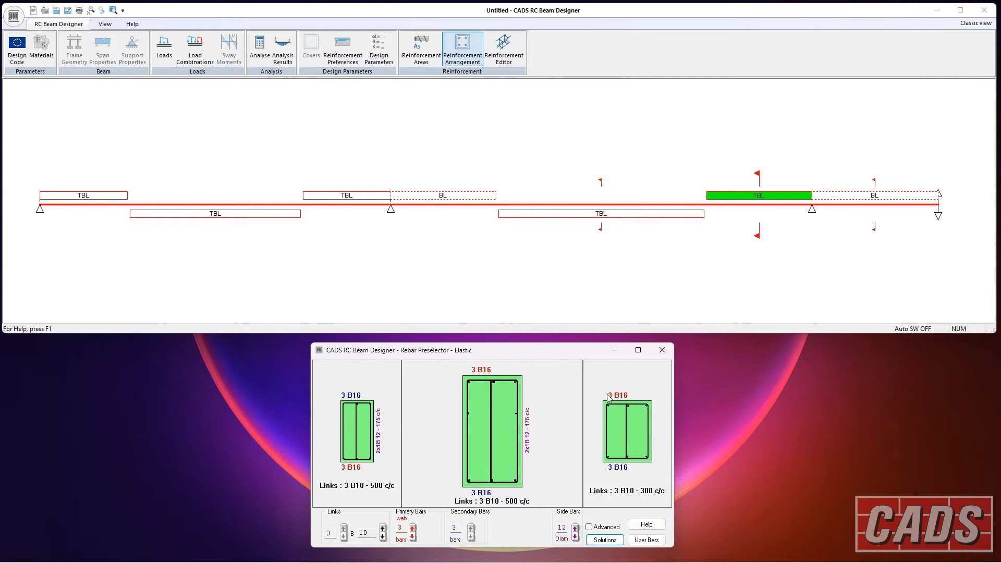
left_click(605, 539)
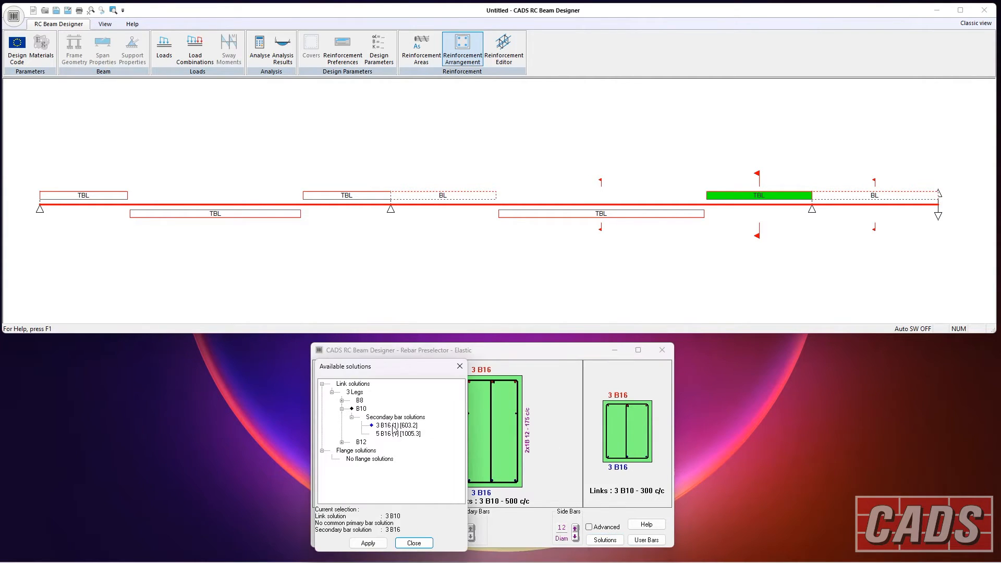
left_click(459, 366)
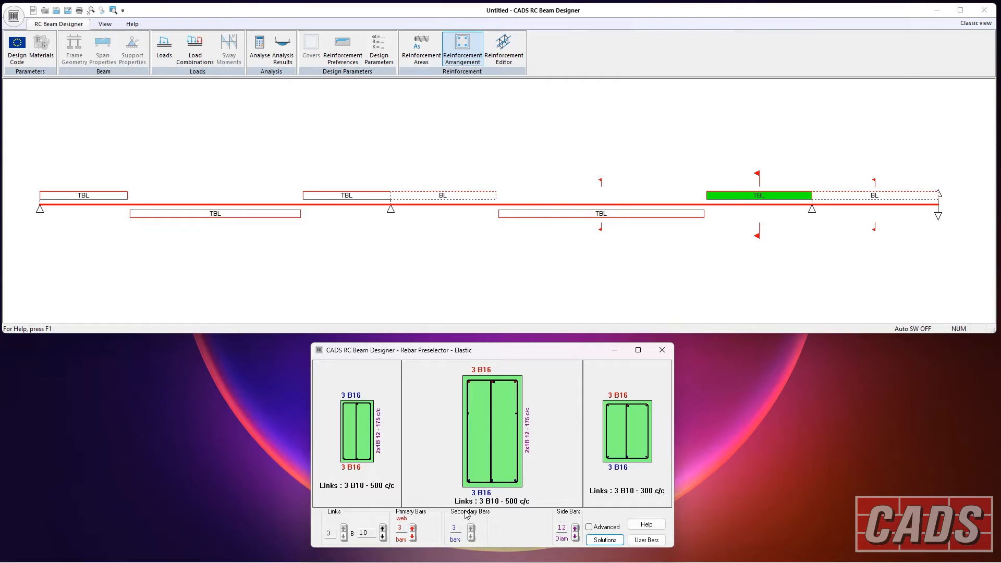
Try raising and lowering the number of primary bars in the second span's end zone.
double_click(413, 529)
double_click(413, 536)
left_click(443, 306)
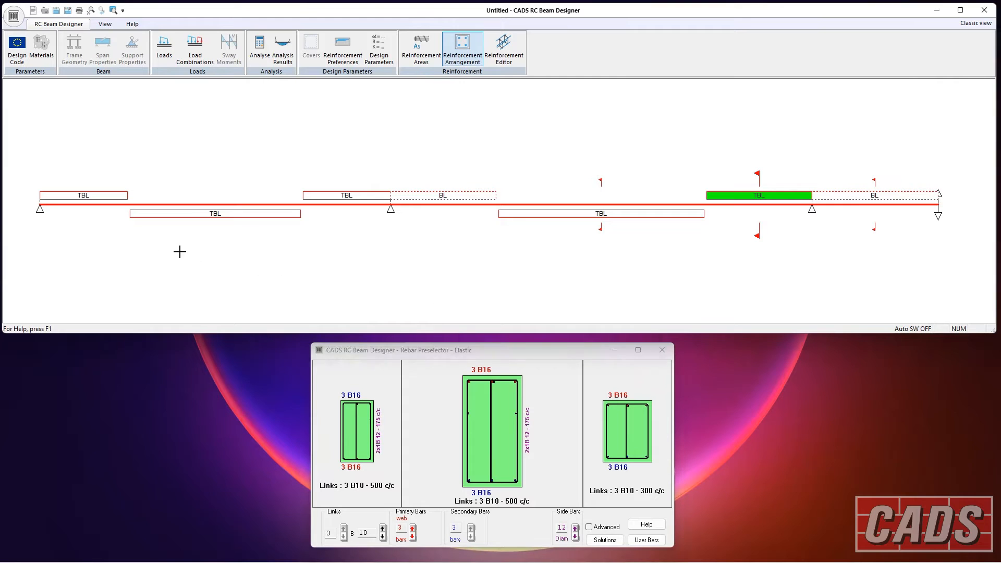
Select both midspan zones together, open their user-defined bar solution for editing, and look at the primary and secondary bar size choices.
left_click_drag(96, 238, 710, 210)
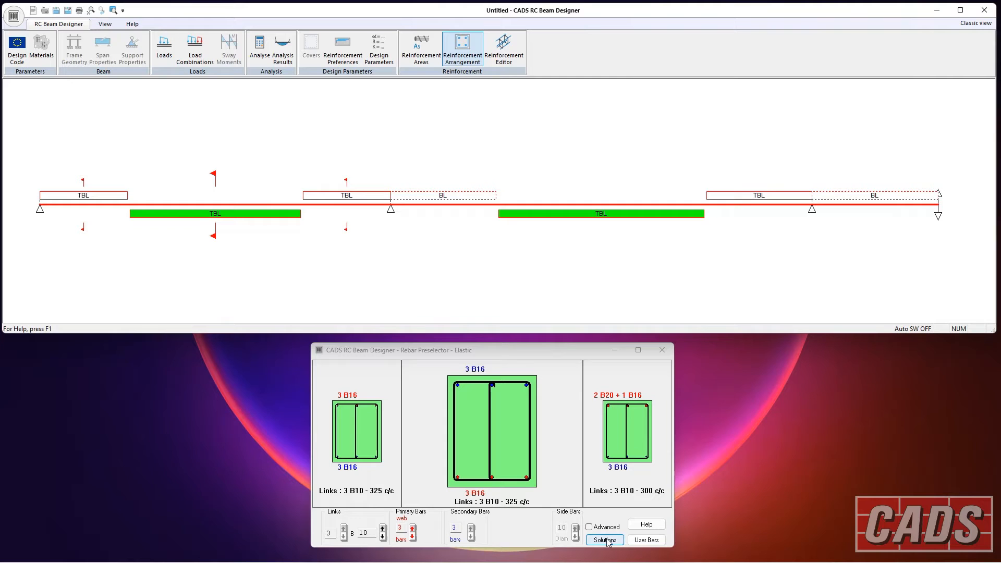
left_click(638, 543)
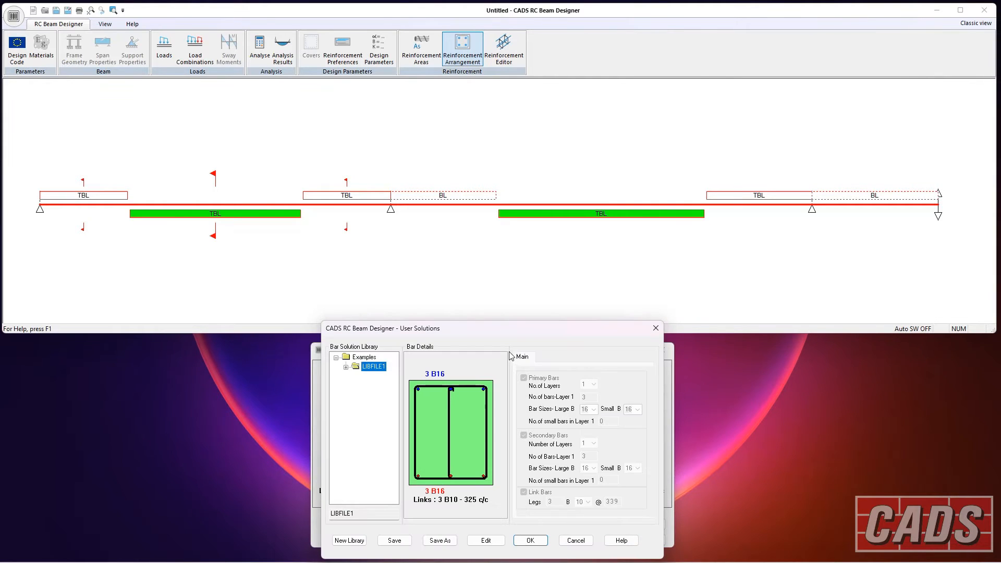
left_click_drag(511, 329, 503, 253)
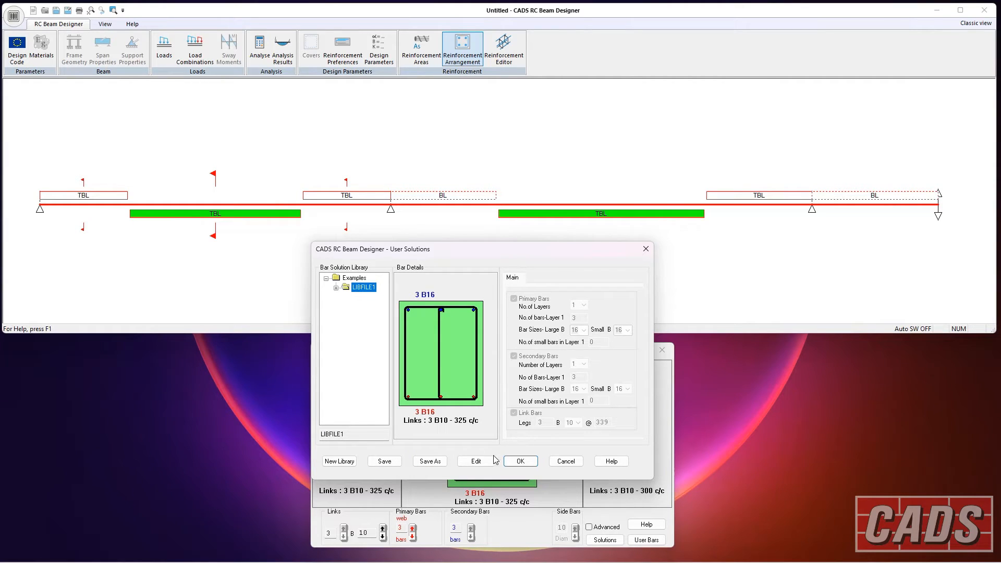
left_click(476, 462)
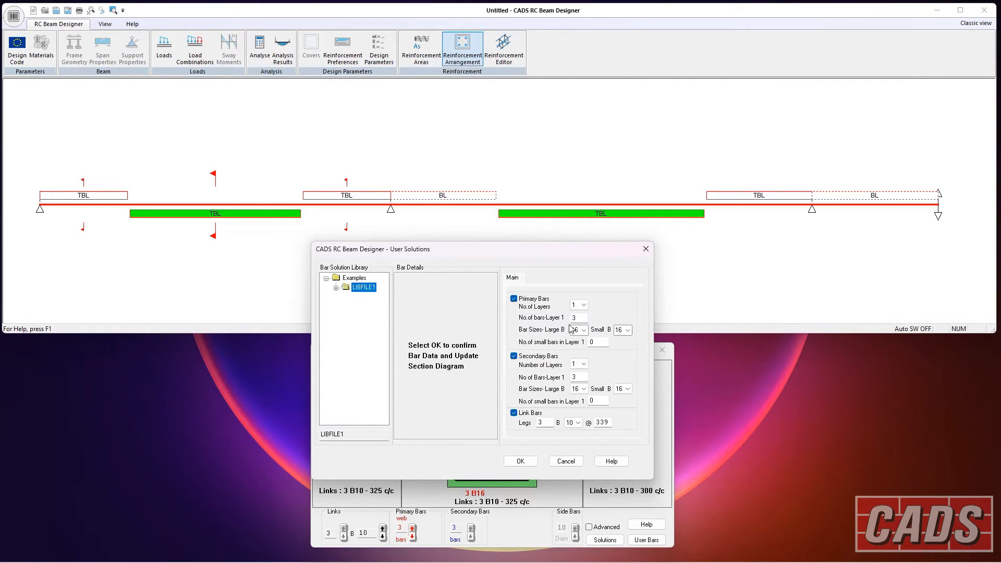
left_click(584, 331)
left_click(584, 331)
left_click(585, 390)
left_click(587, 394)
Compare the SOLN1 and SOLN2 bar solutions in the LIBFILE1 library, cancel the editing and close the user solutions.
left_click(337, 289)
left_click(371, 297)
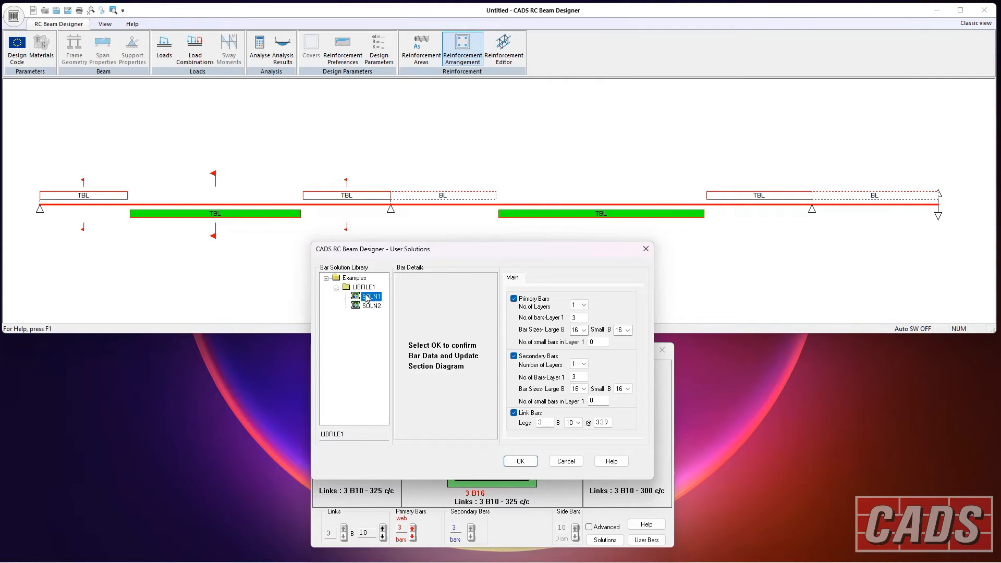
left_click(373, 307)
key("Up")
left_click(379, 309)
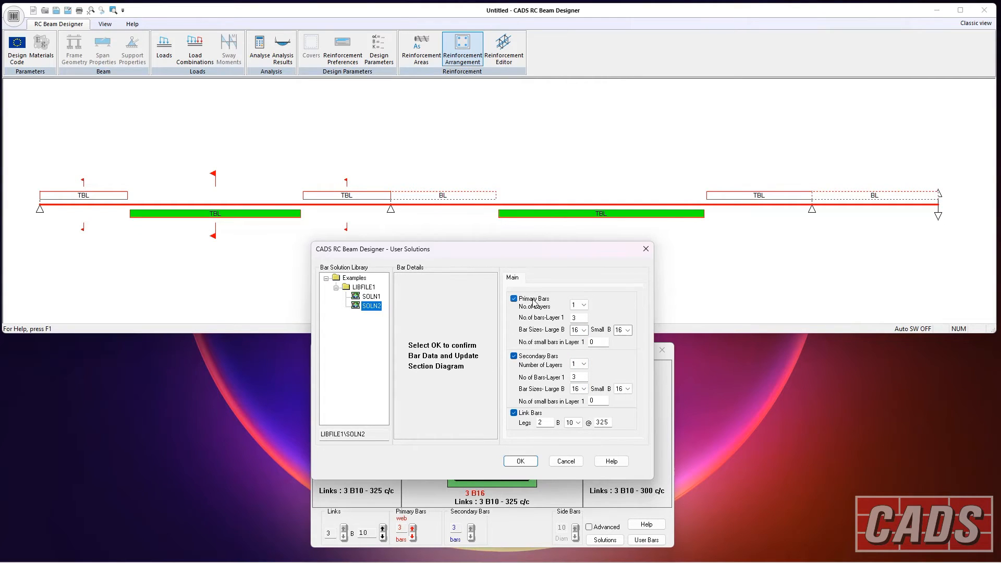
left_click(380, 297)
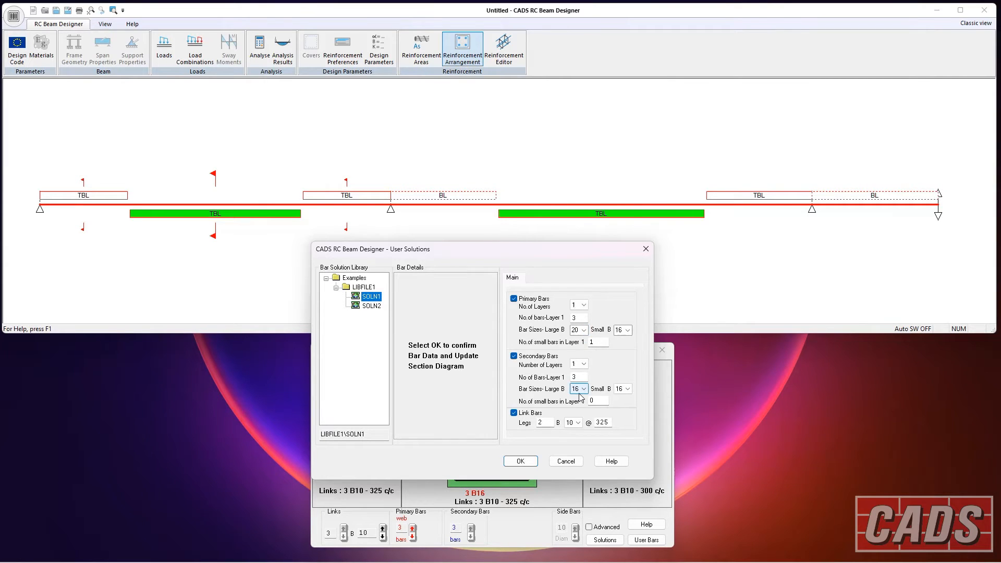
left_click(566, 462)
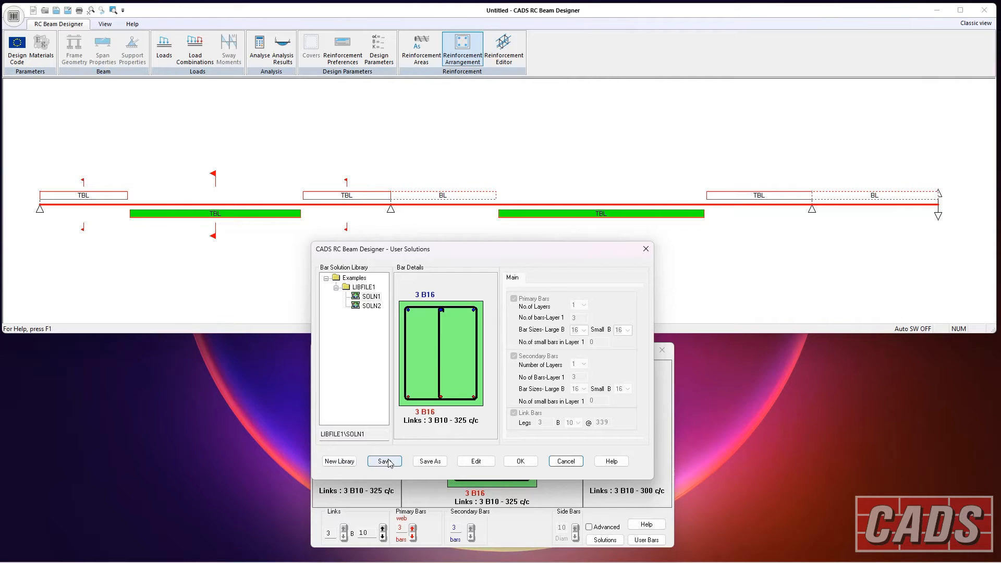
left_click(530, 463)
left_click(604, 541)
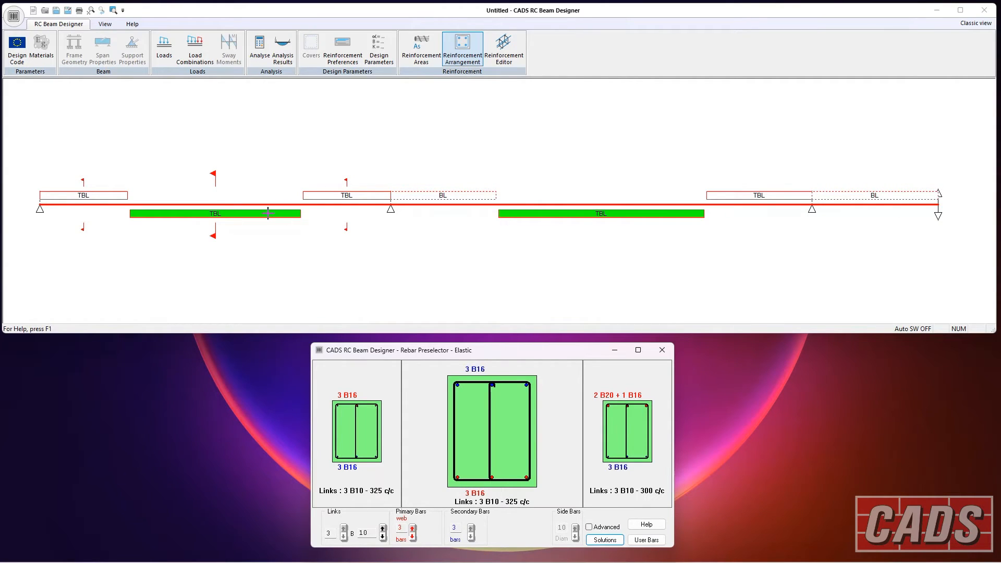
Open the reinforcement editor and move the section marker to about 7905 mm in the second span to examine its bar data.
left_click(504, 46)
left_click_drag(524, 344, 533, 352)
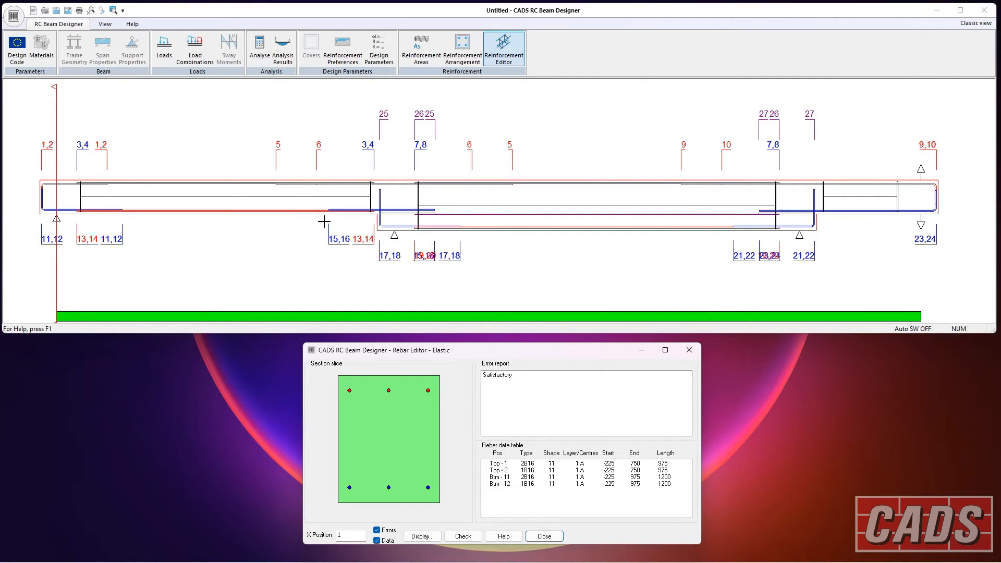
left_click_drag(55, 86, 590, 102)
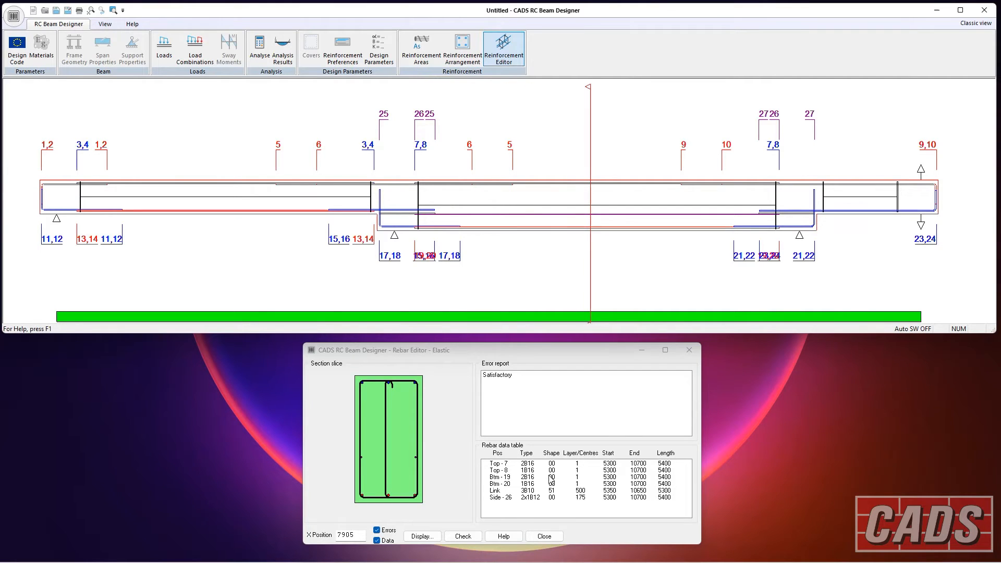
left_click(503, 468)
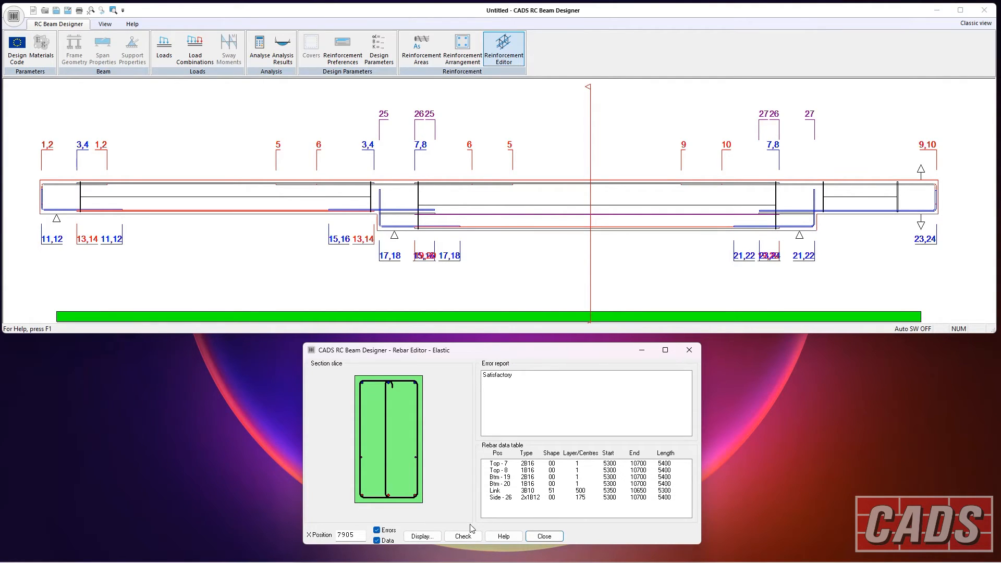
Set the section marker's X position to 8500 mm.
left_click_drag(360, 538, 315, 531)
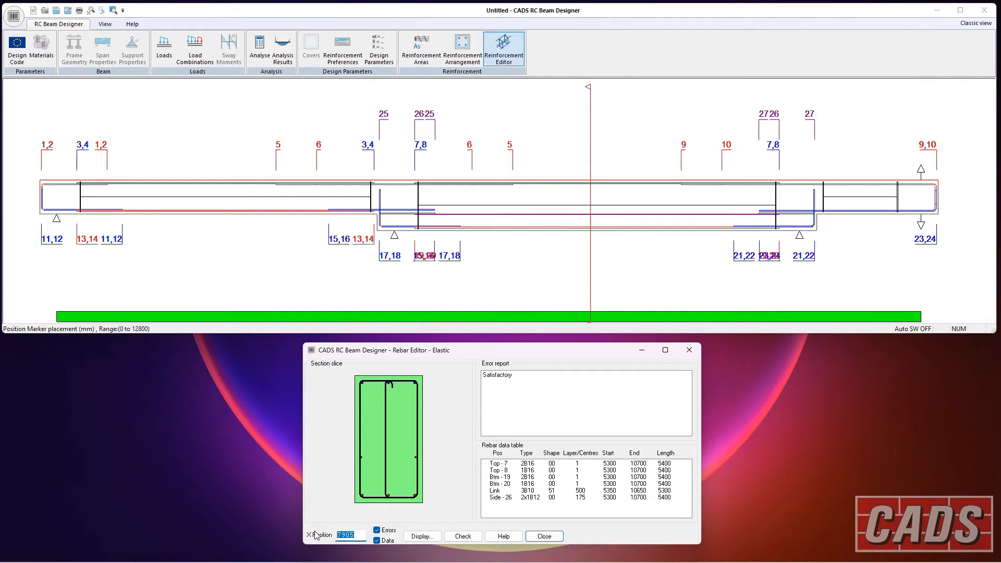
type("8500")
key("Tab")
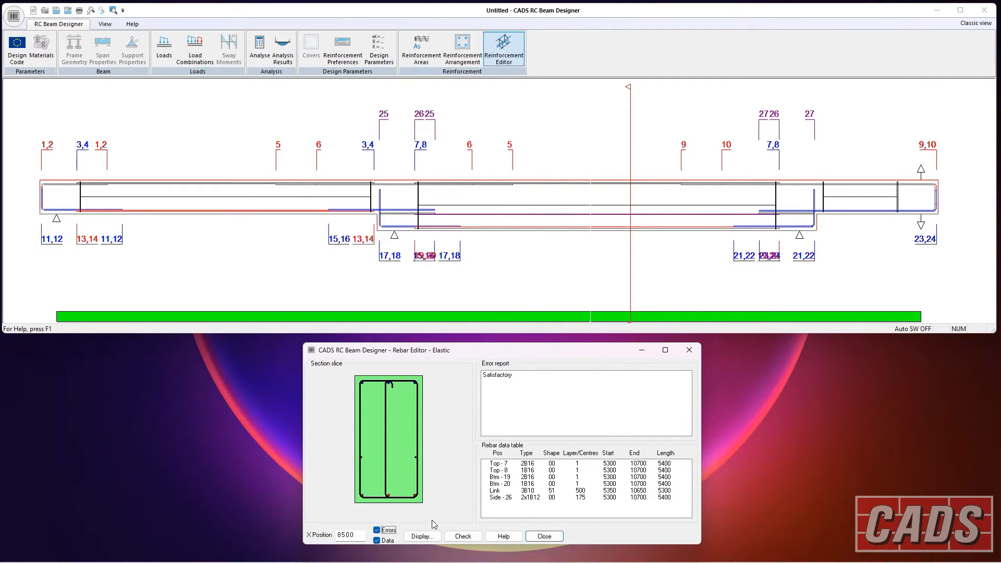
Display the bending and capacity diagrams in the editor, with the main, link and side bars hidden.
left_click(423, 537)
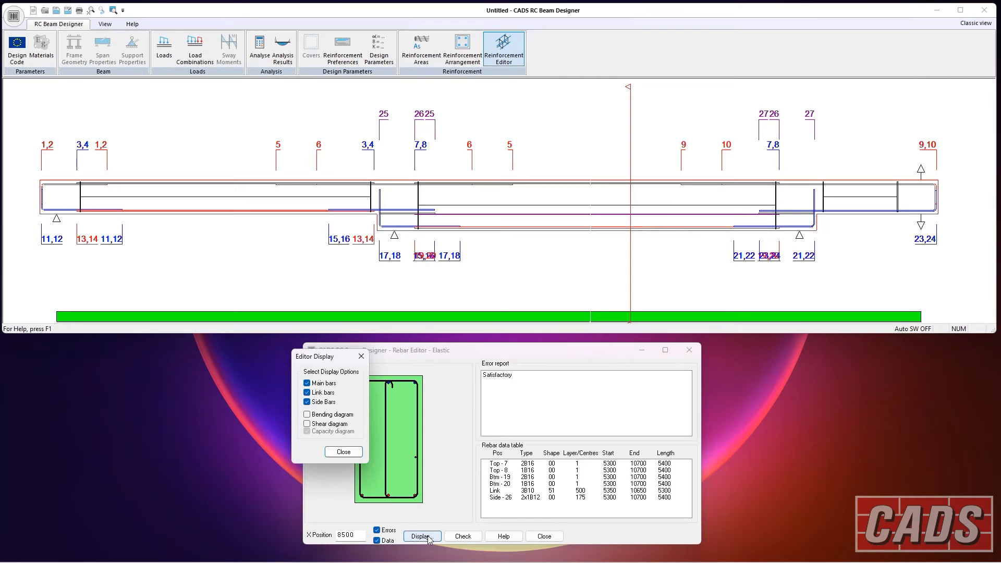
left_click(307, 415)
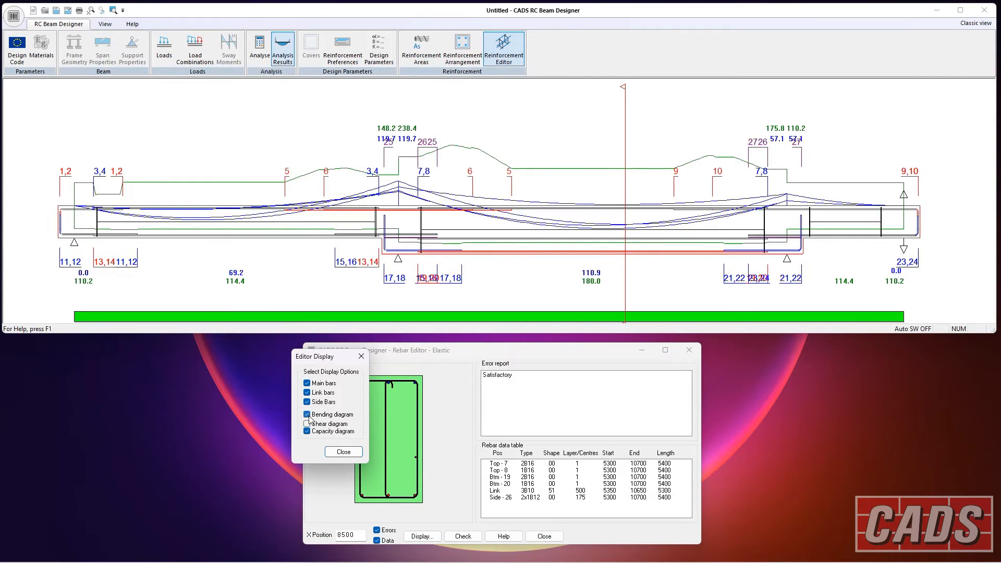
left_click(307, 383)
left_click(307, 393)
left_click(307, 402)
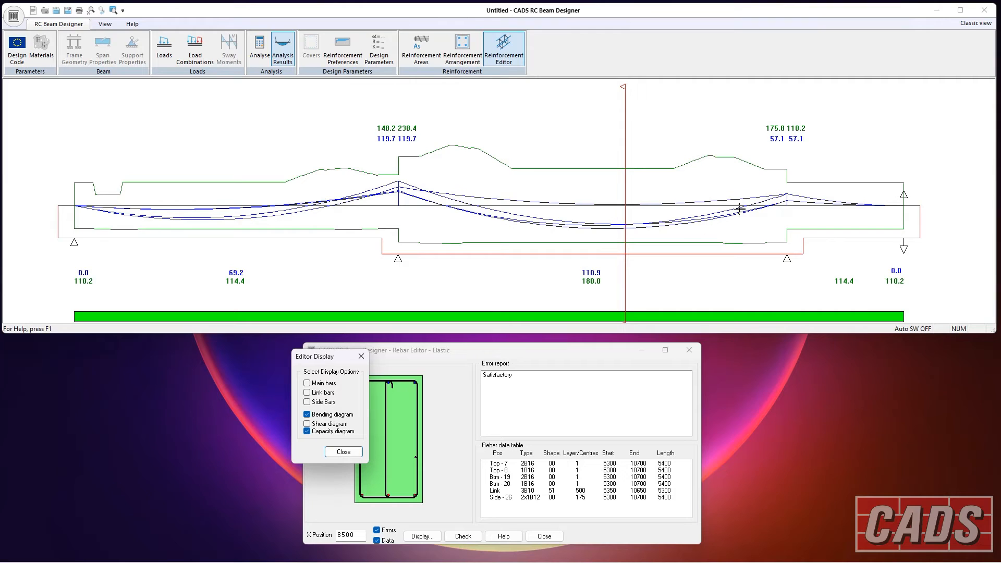
View the shear diagram against capacity, hide it, and display the main, link and side bars again.
left_click(312, 425)
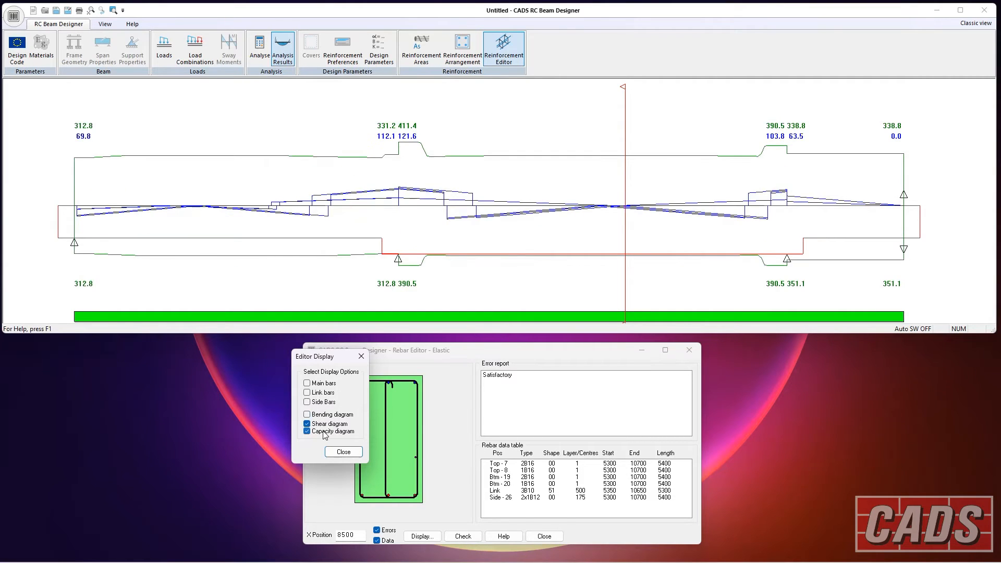
left_click(319, 426)
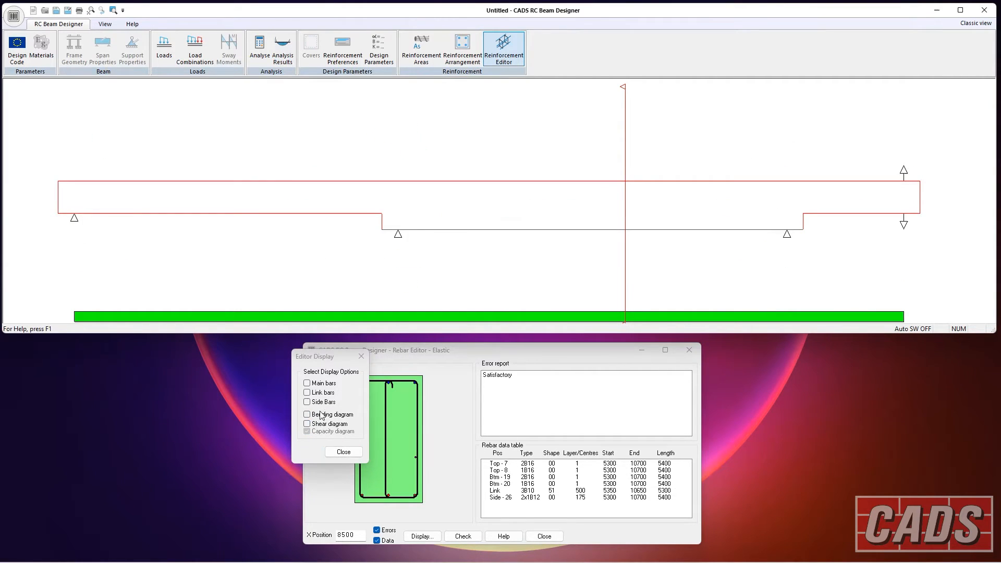
left_click(319, 383)
left_click(320, 393)
left_click(323, 403)
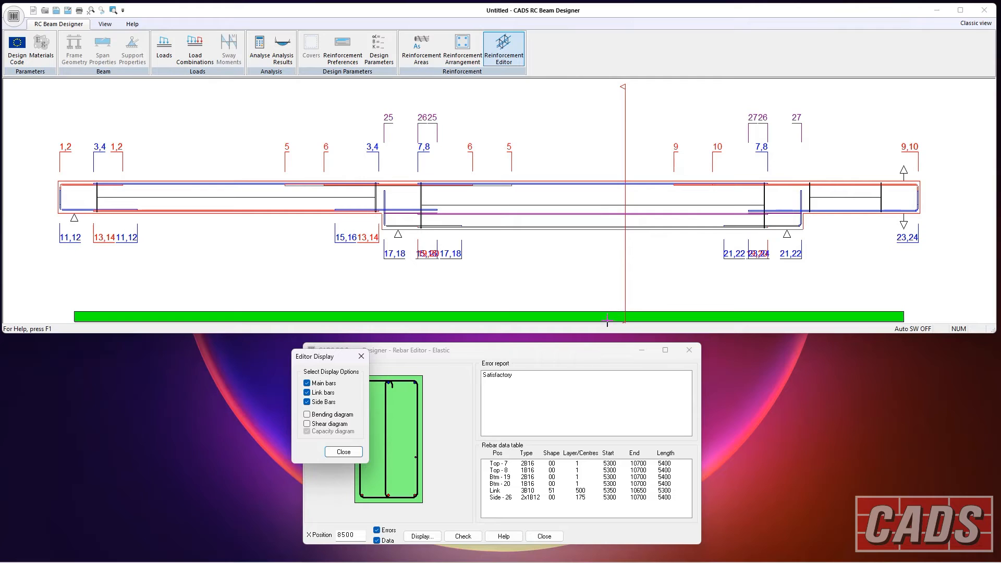
Shorten top bar 5 over the first interior support so that it ends at about 5077 mm.
left_click(511, 183)
left_click_drag(511, 184, 403, 185)
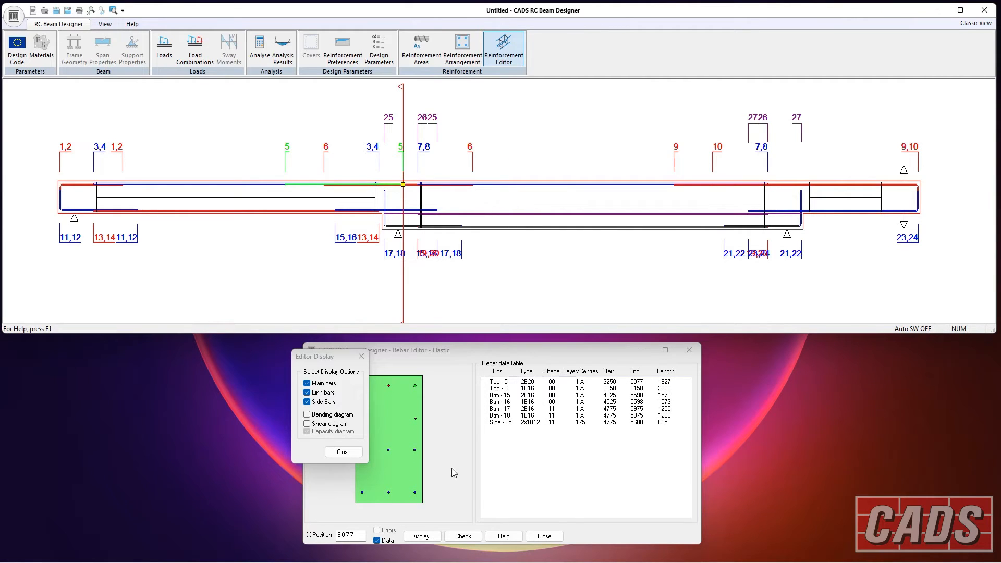
Check the reinforcement, extend top bar 5 to end at about 7135 mm in the second span, and check again.
left_click(462, 536)
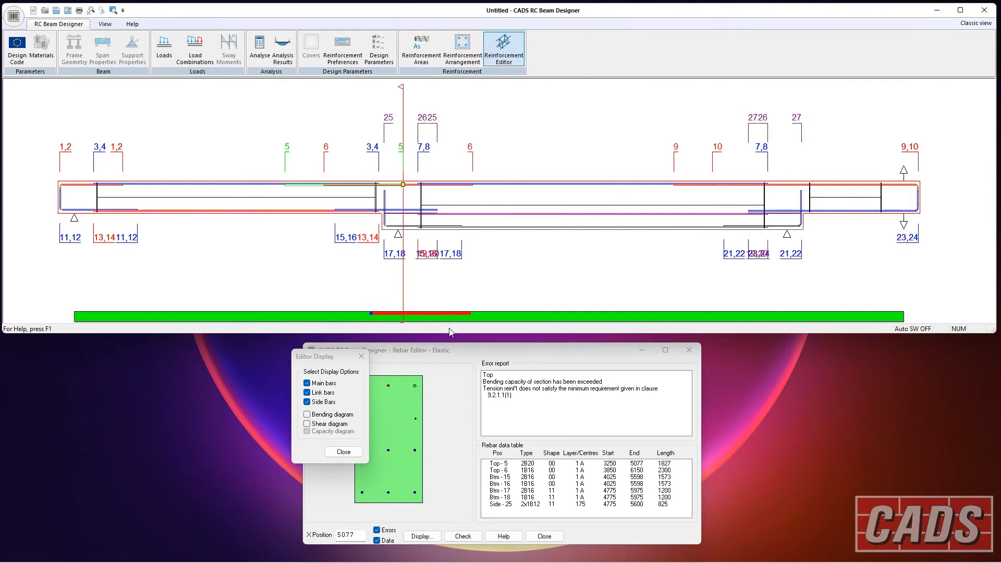
left_click_drag(403, 185, 537, 184)
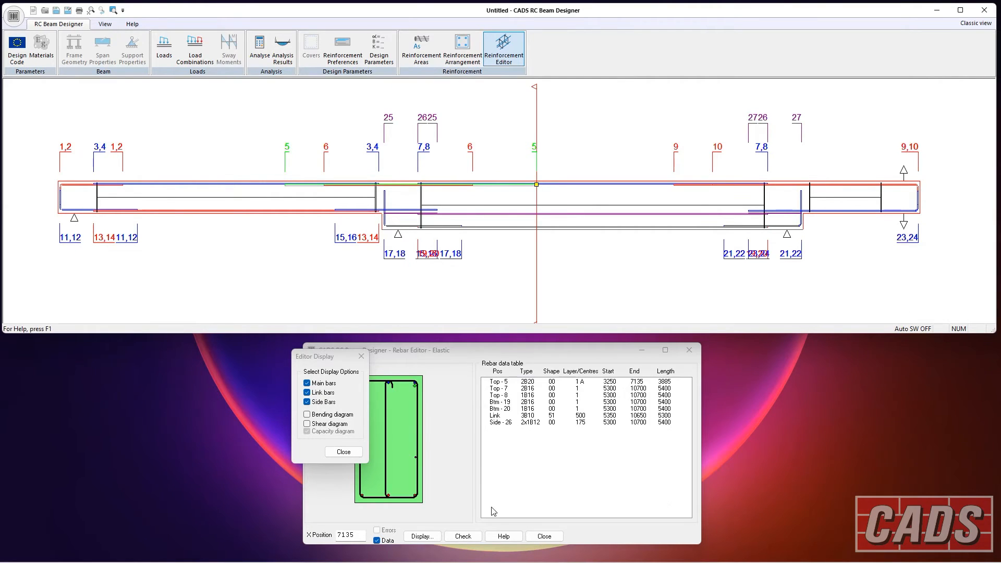
left_click(462, 537)
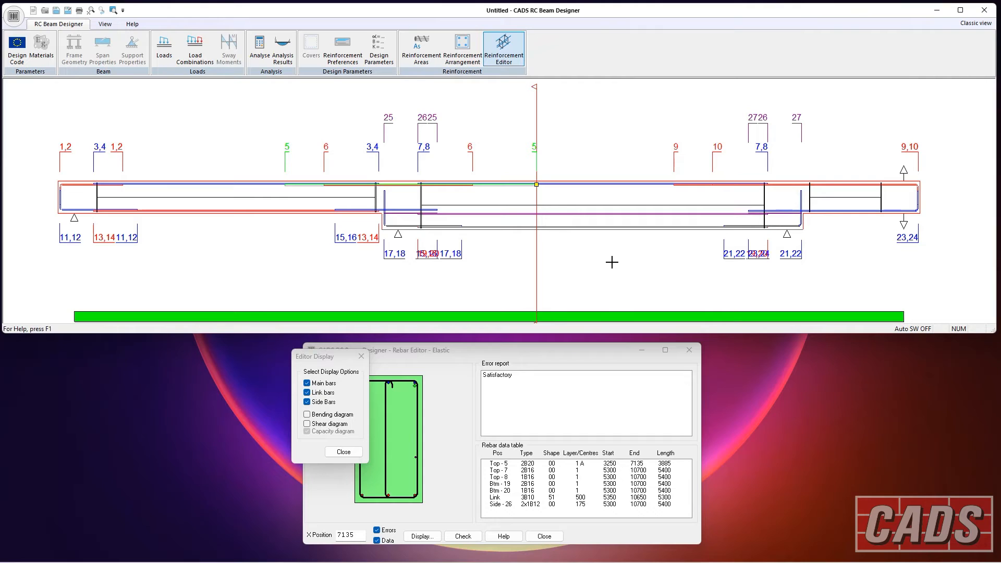
Move the section marker to about X position 7805 mm and close the editor display options.
left_click_drag(535, 86, 580, 87)
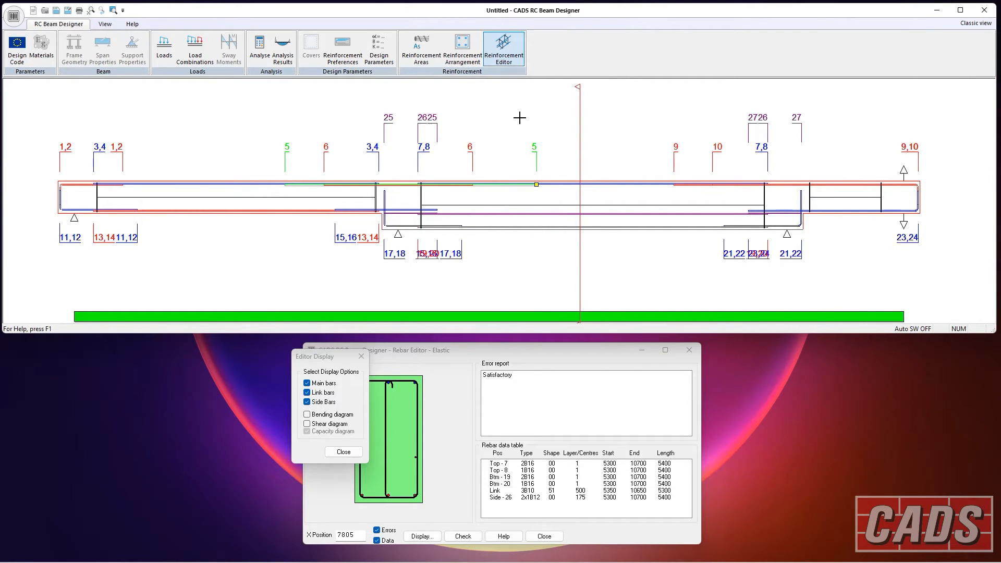
left_click(344, 452)
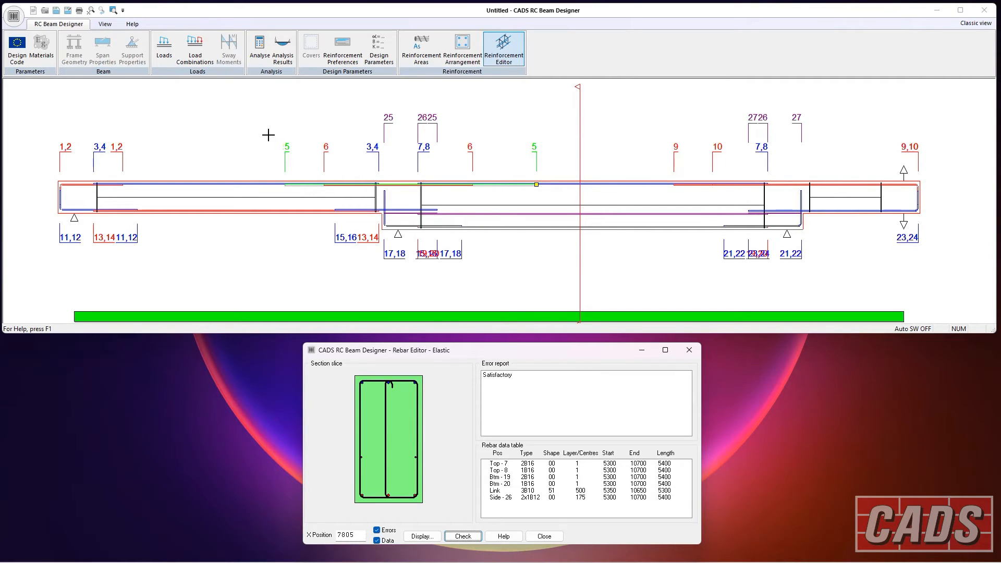
Open the print layout for the print preview and add all available data sections to the print order.
left_click(13, 16)
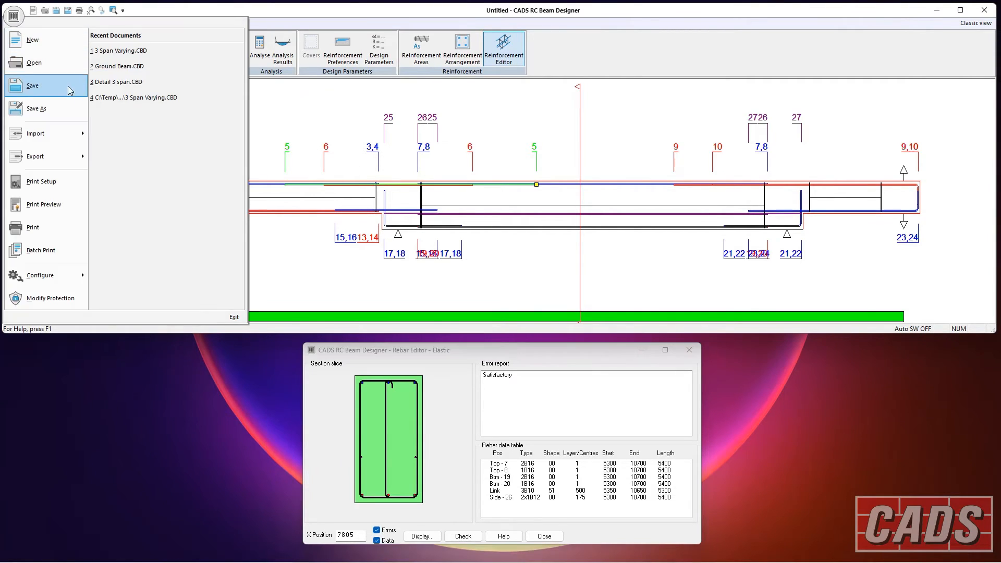
left_click(58, 210)
key("Down")
key("Down")
key("Down")
key("Down")
key("Down")
key("Down")
key("Down")
key("Down")
key("Down")
key("Down")
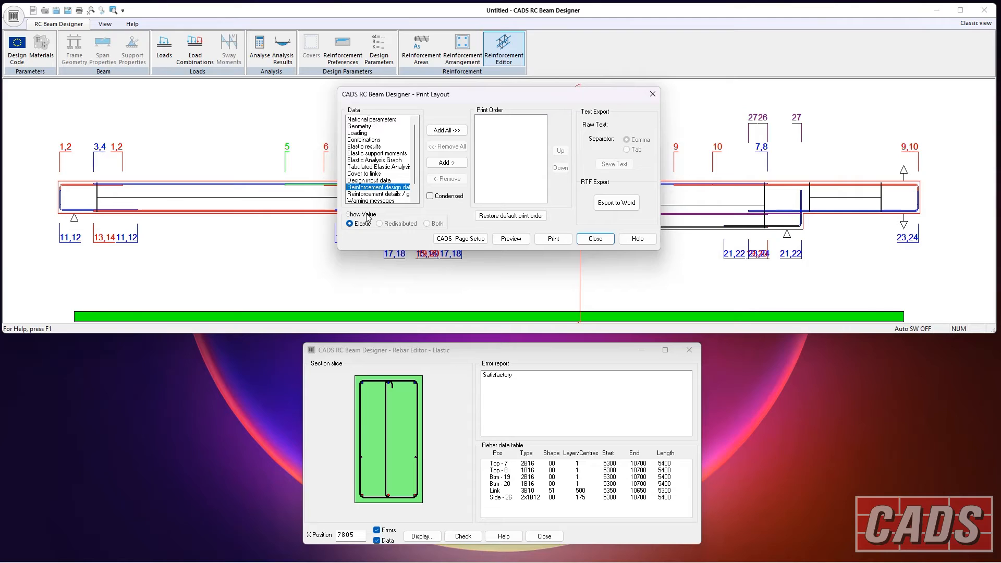
left_click(455, 133)
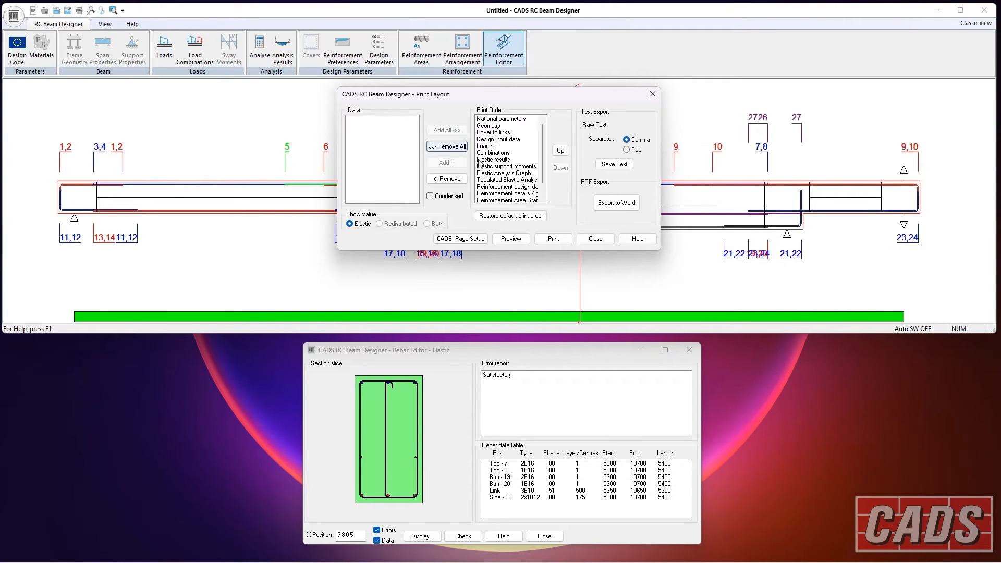
left_click_drag(541, 146, 536, 109)
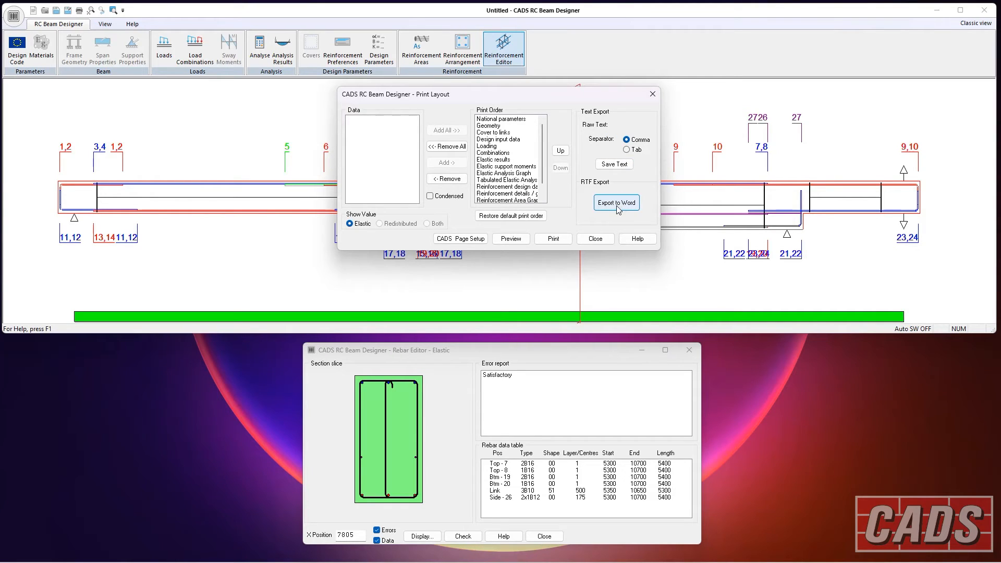
Preview the full report with two separate pages shown side by side.
left_click(518, 243)
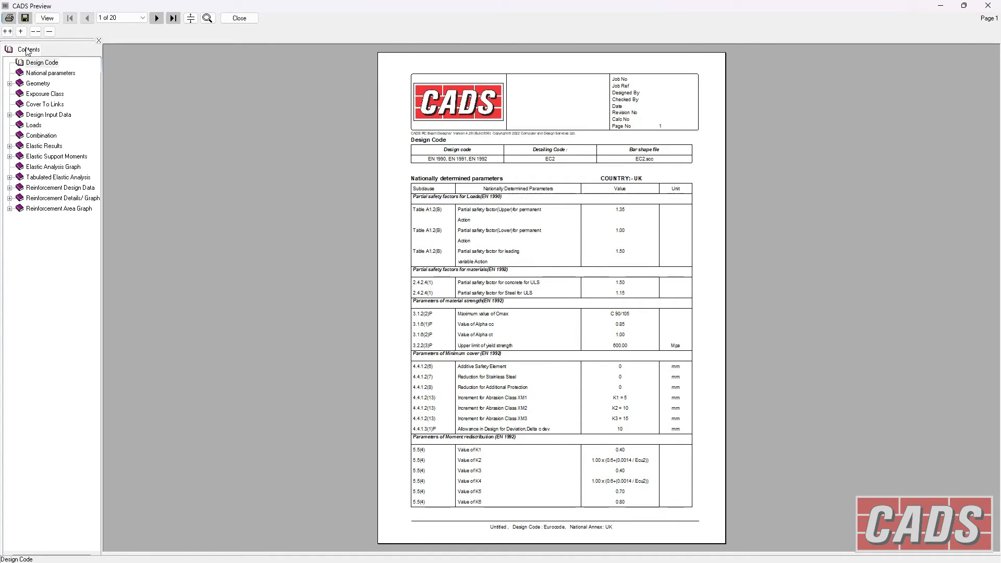
left_click(47, 18)
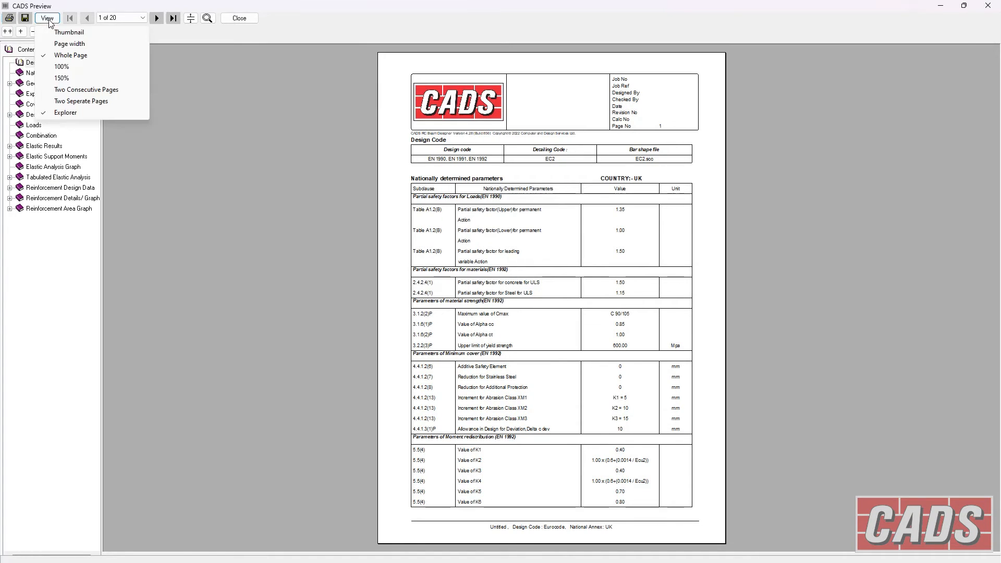
left_click(81, 101)
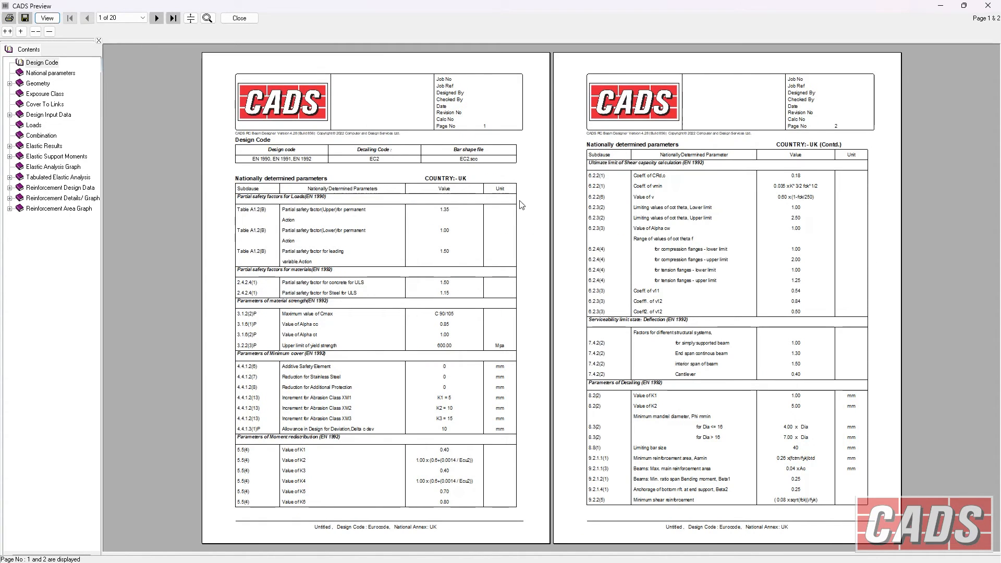
left_click(120, 20)
left_click(120, 20)
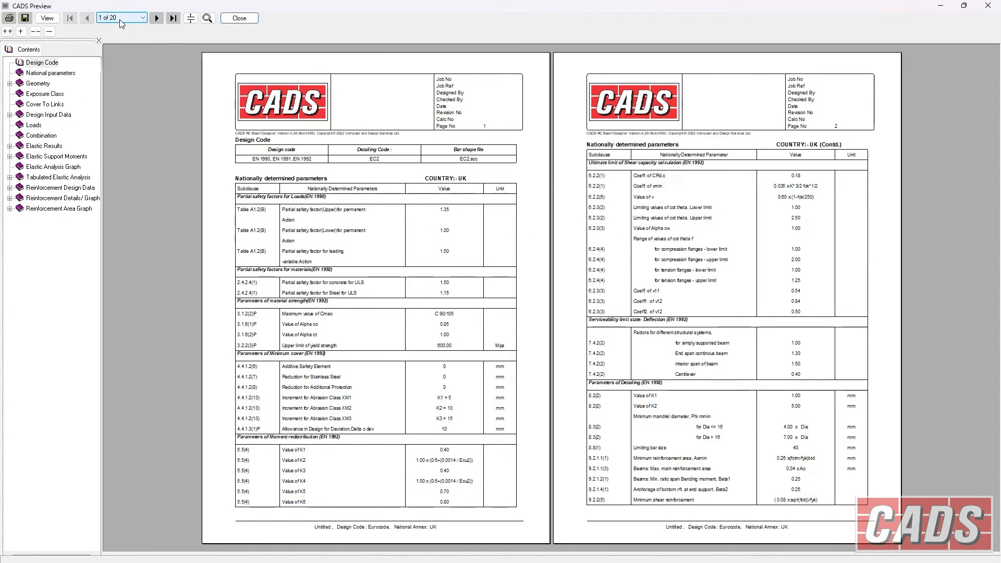
Review the report's geometry, section profiles, design input data, bar preferences, loads and load combination pages.
left_click(9, 84)
left_click(44, 104)
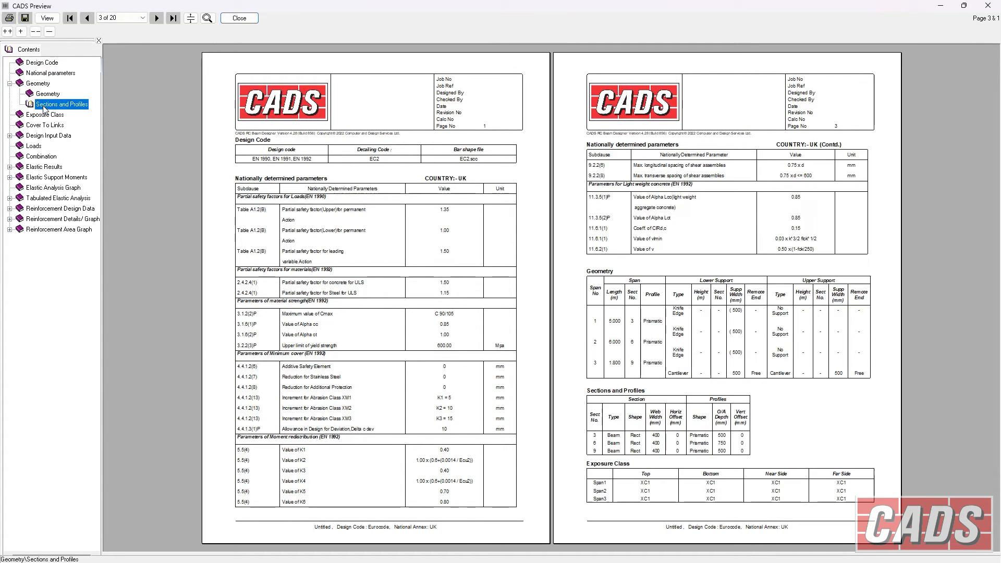
double_click(52, 137)
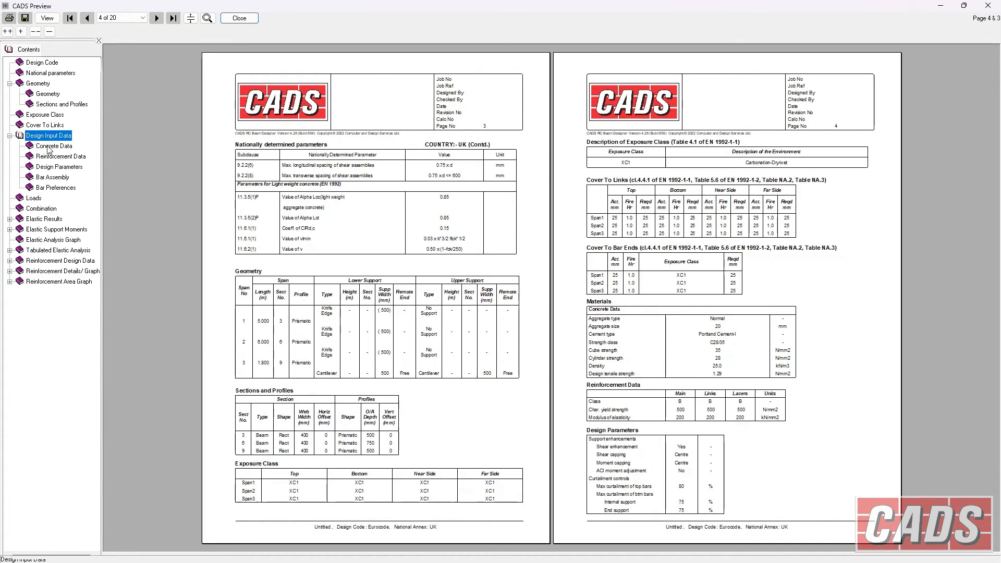
left_click(54, 178)
left_click(57, 189)
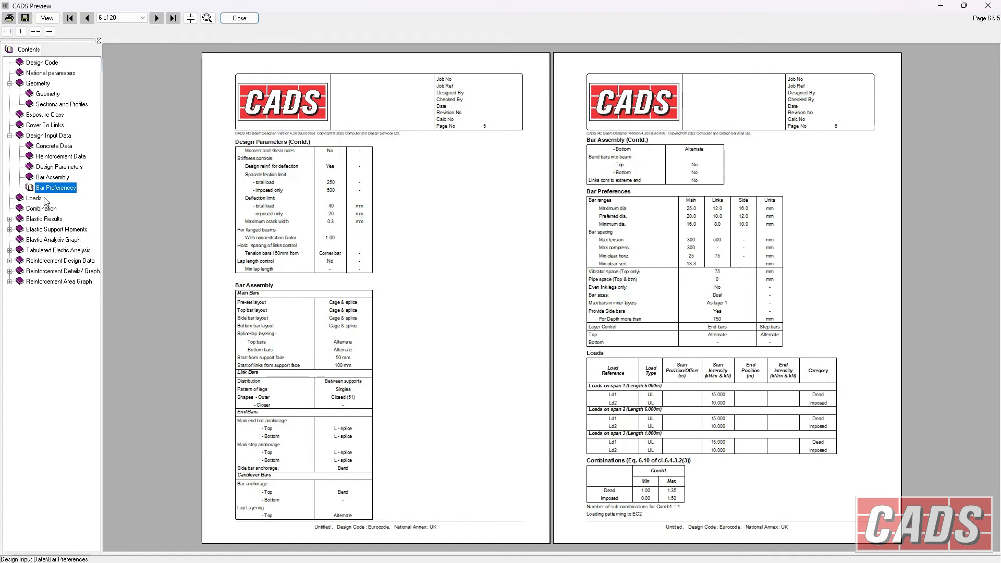
left_click(36, 199)
left_click(45, 209)
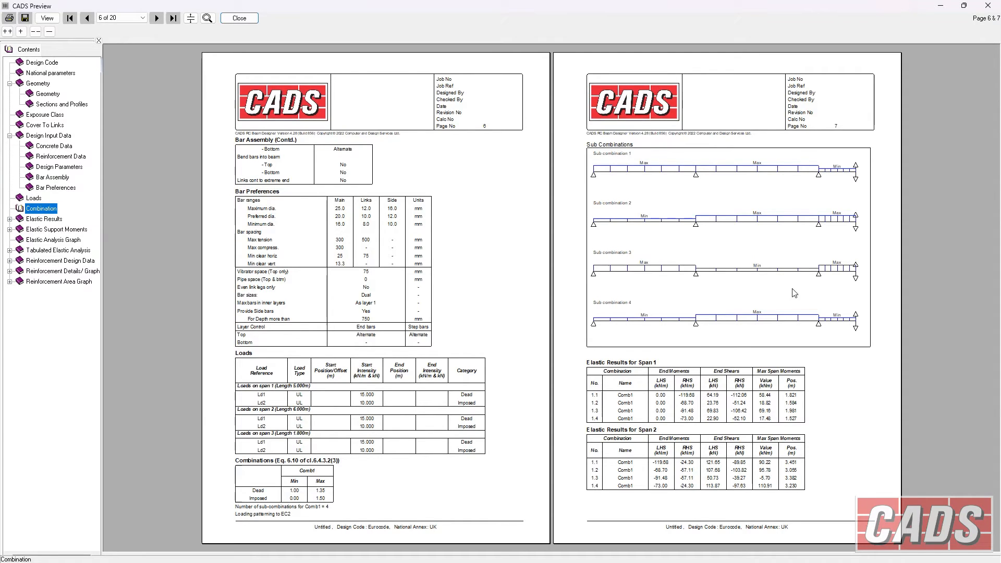
Examine the elastic span results, support results, analysis graph and tabulated moment and shear values in the report.
left_click(10, 229)
left_click(10, 220)
left_click(39, 239)
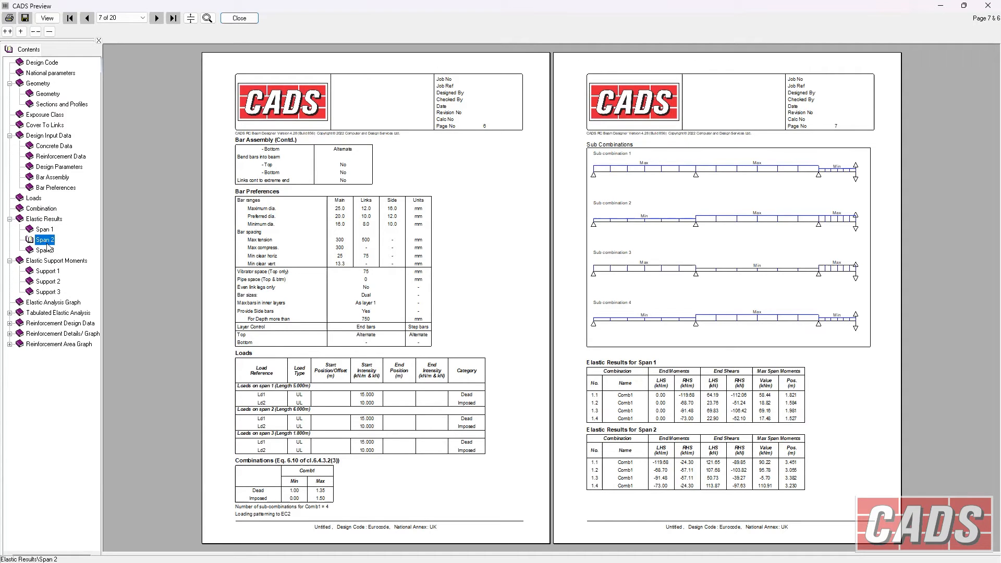
left_click(52, 281)
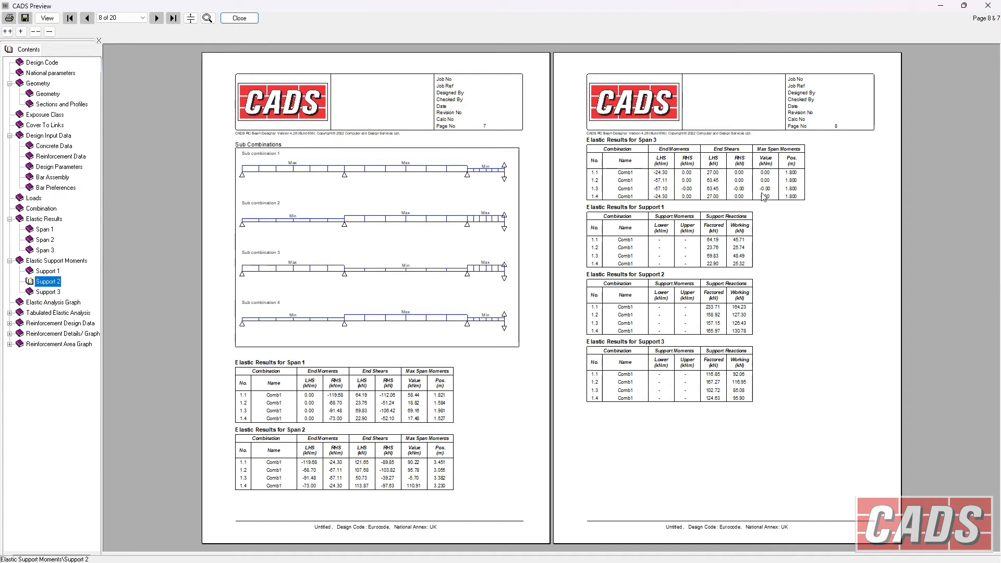
left_click(59, 305)
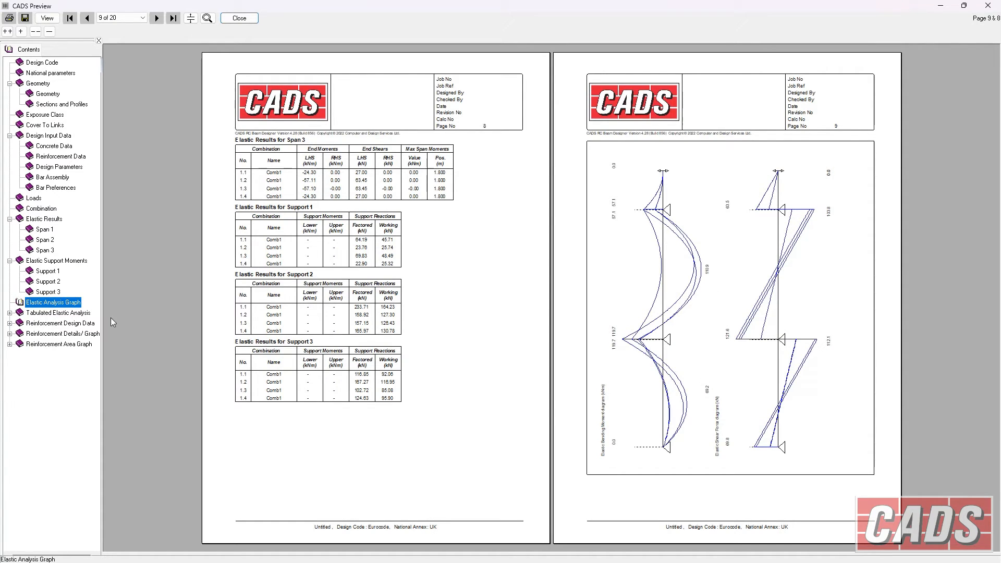
left_click(86, 316)
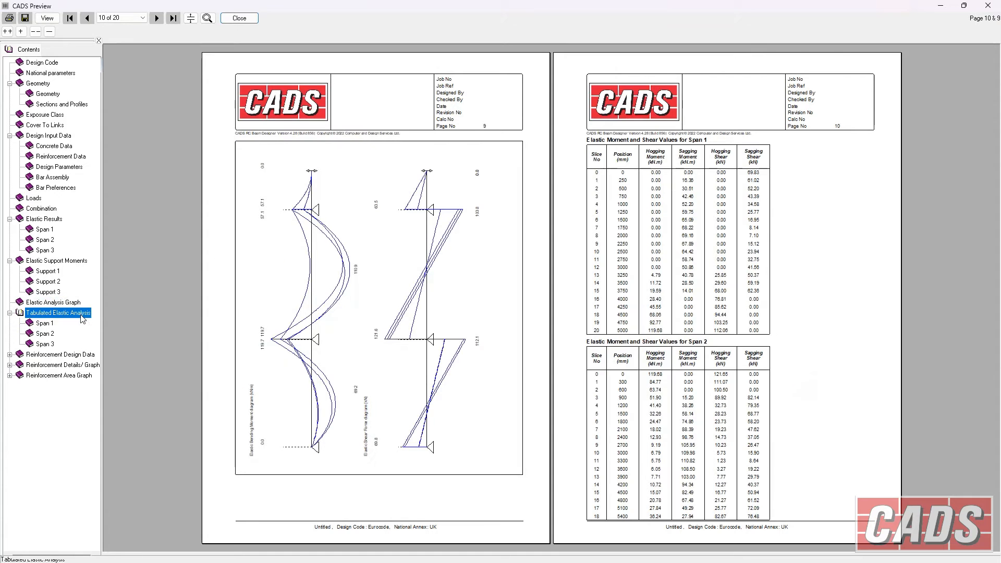
left_click(52, 334)
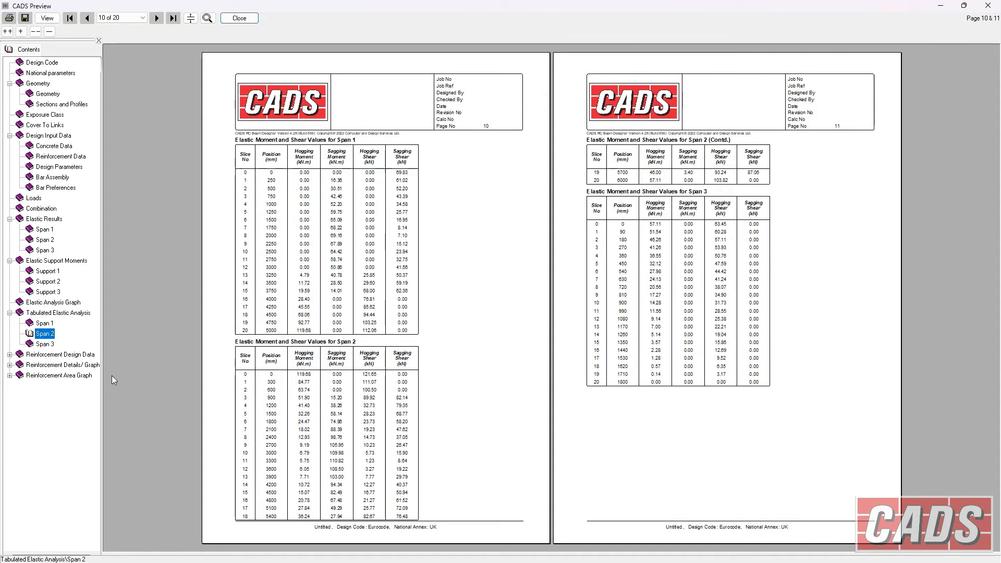
Examine the reinforcement design data, detail graphs and area graphs for span 2, and close the report preview.
left_click(62, 355)
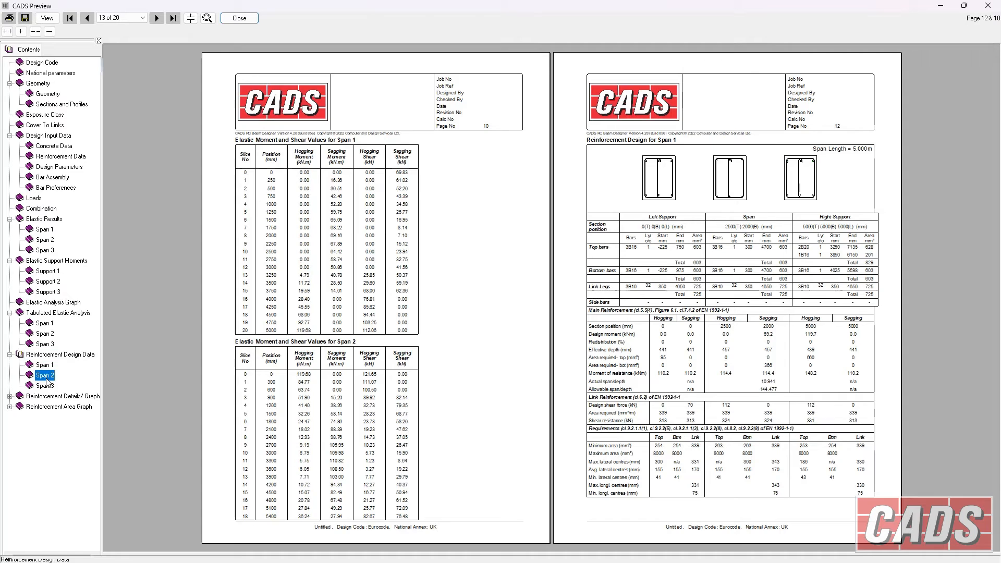
left_click(46, 377)
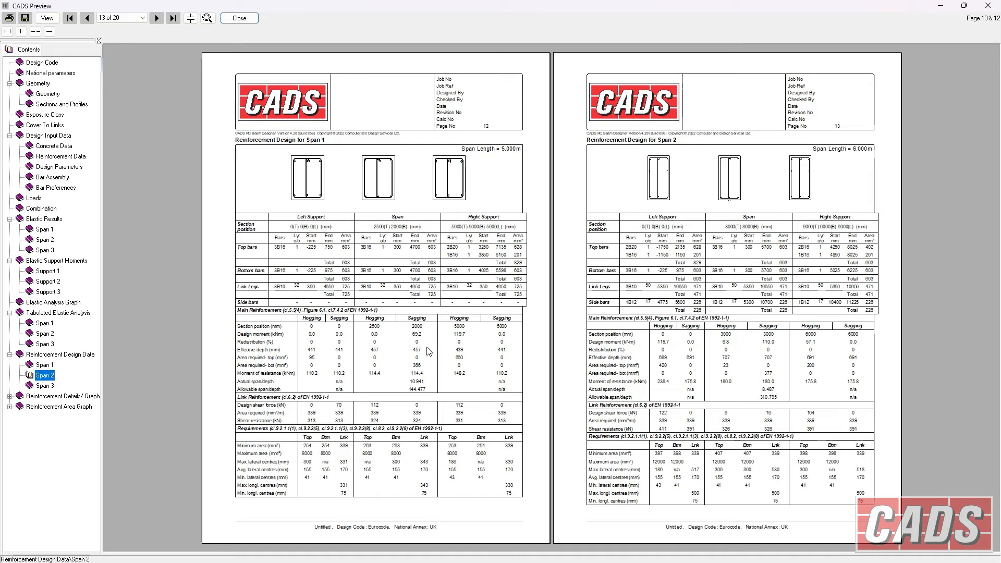
left_click(48, 397)
left_click(45, 418)
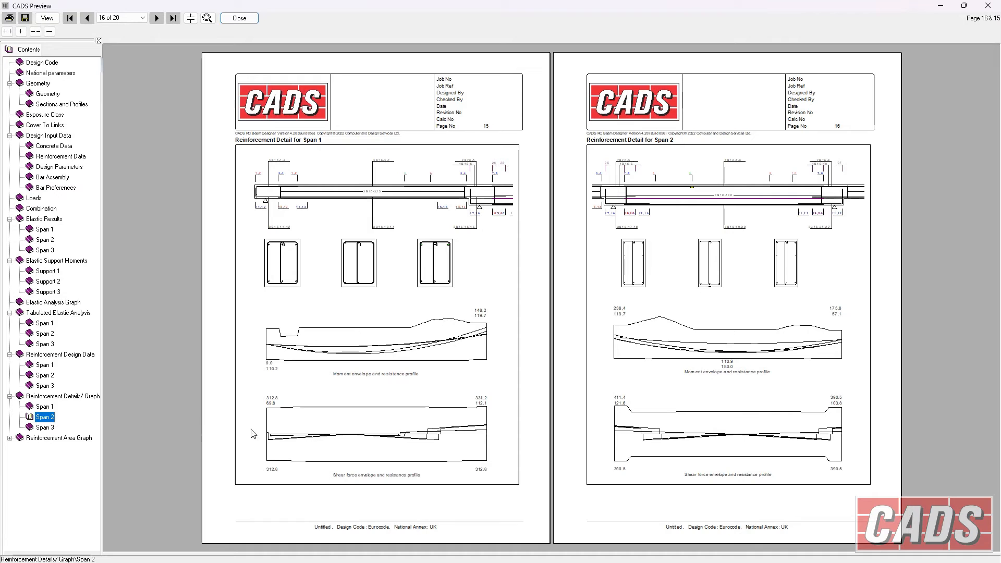
left_click(84, 440)
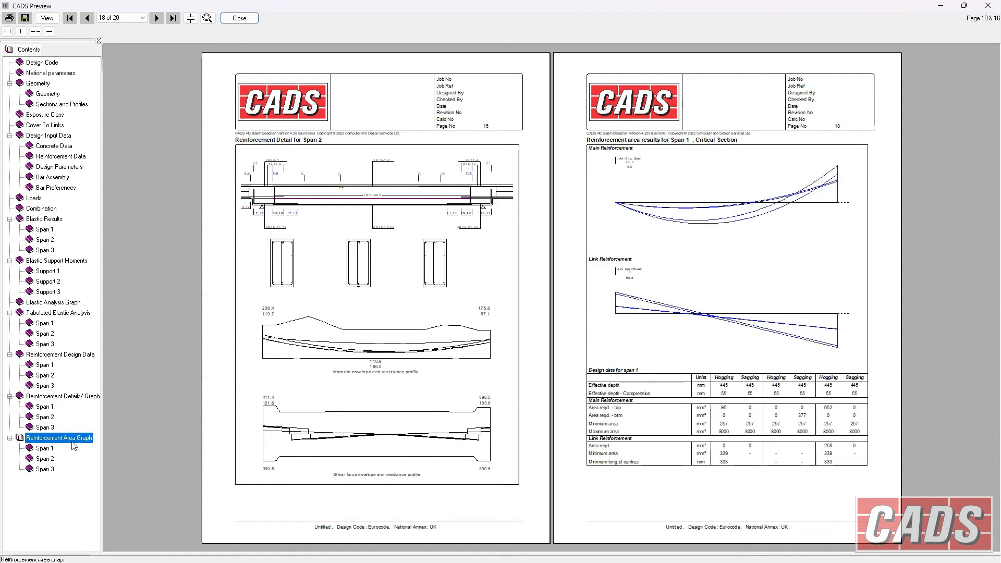
left_click(45, 459)
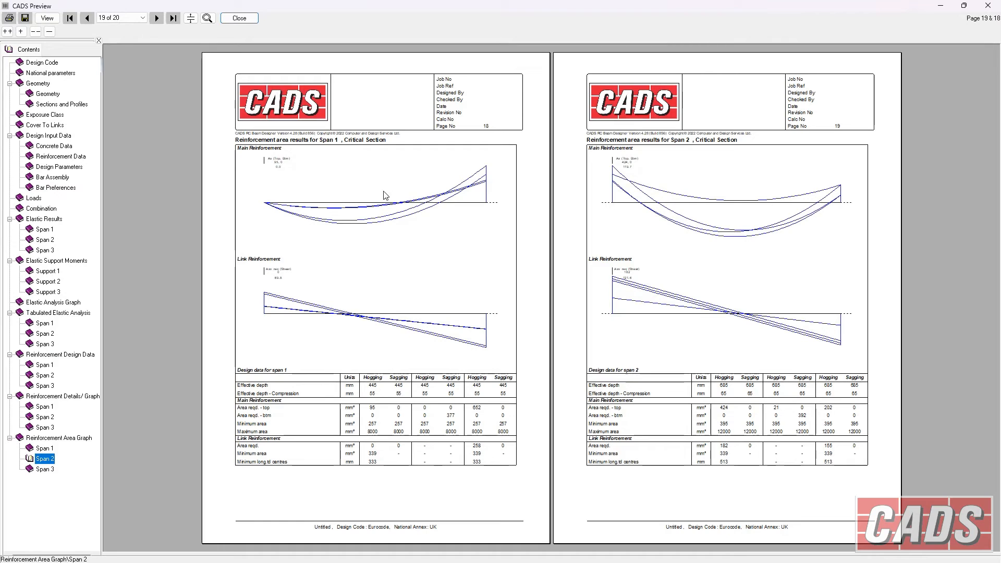
left_click(240, 18)
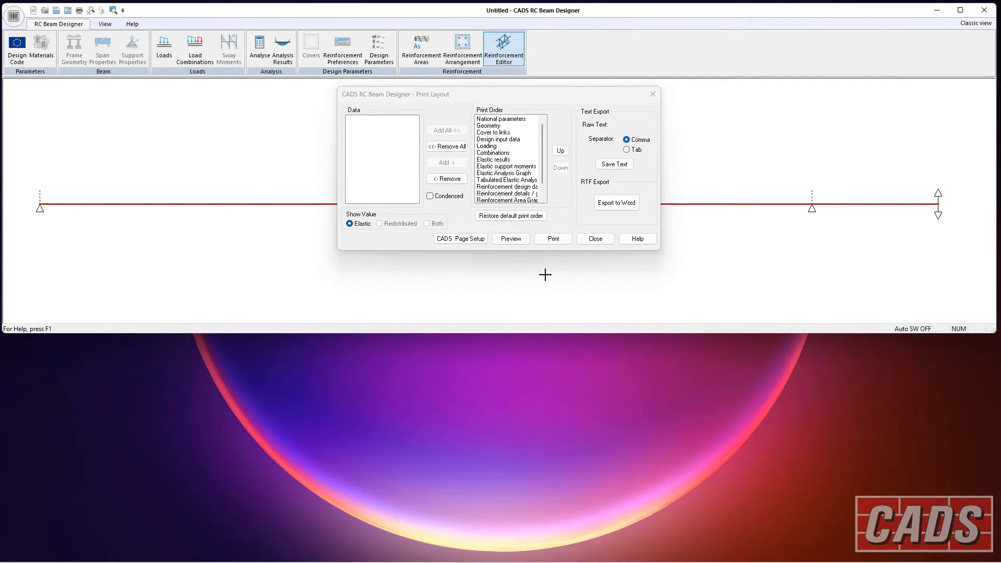
Set the print output to condensed and review the condensed report's pages in an enlarged preview window.
left_click(439, 196)
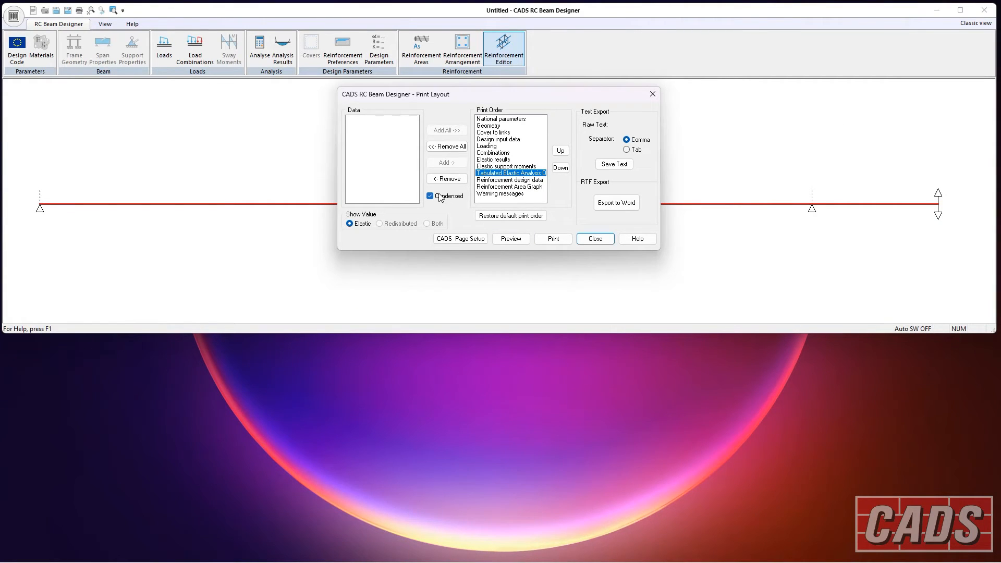
left_click(511, 238)
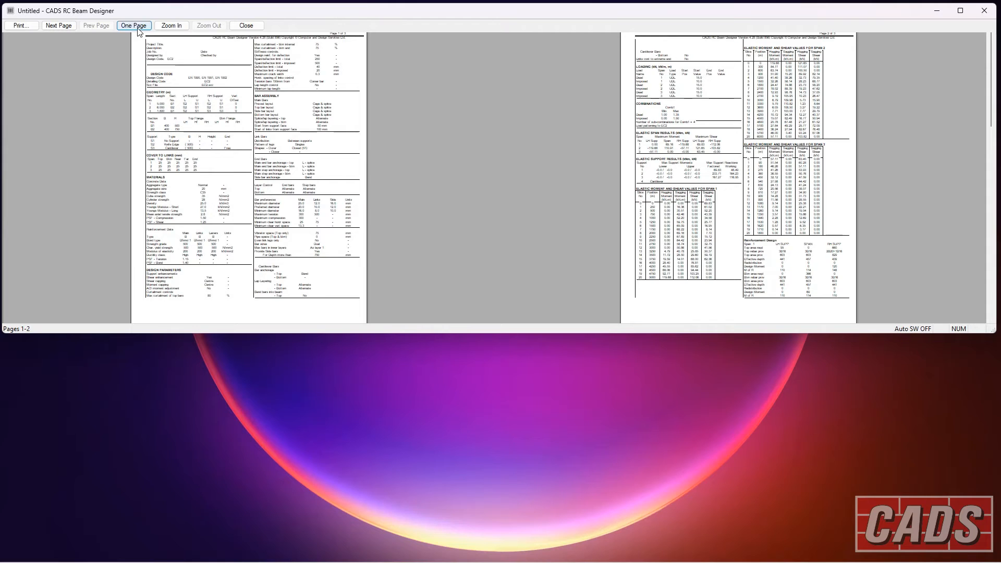
left_click(68, 26)
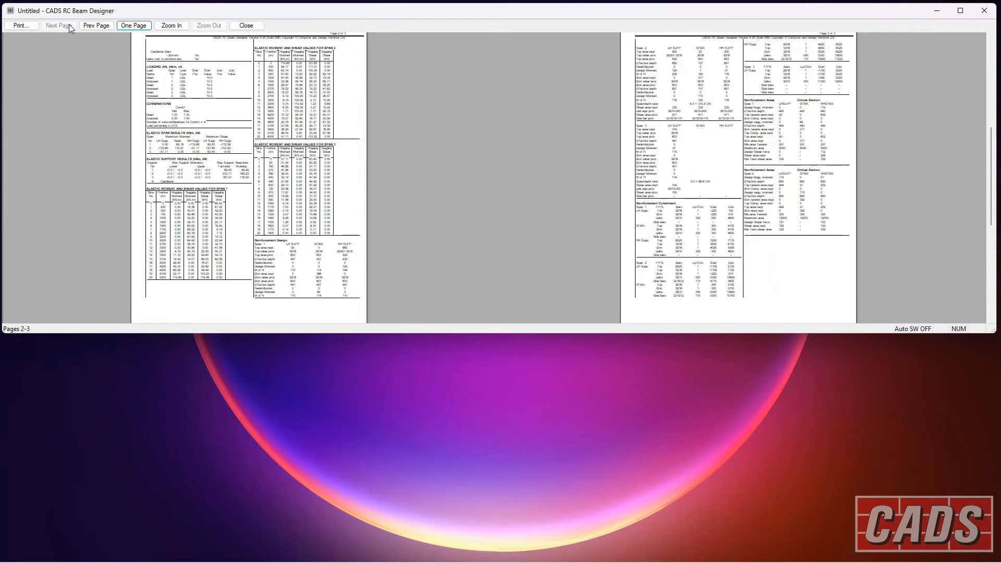
left_click_drag(754, 331, 772, 480)
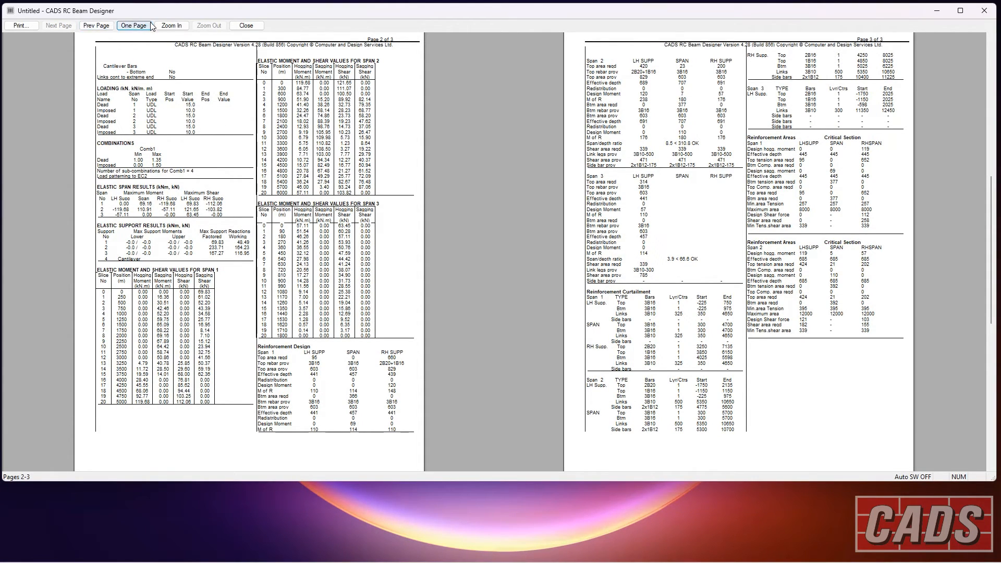
left_click(96, 26)
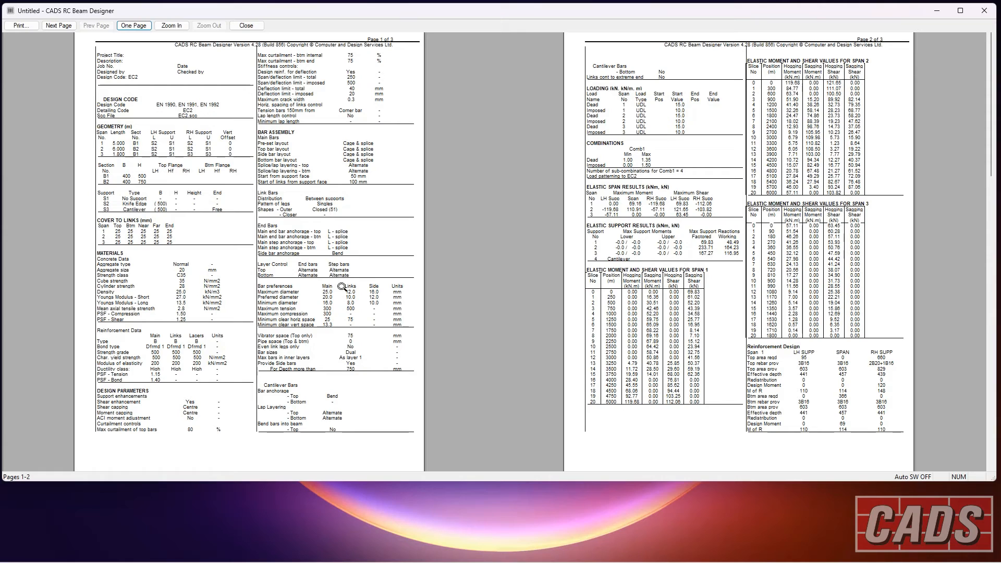
Close the condensed report preview and reopen the reinforcement editor.
left_click(246, 26)
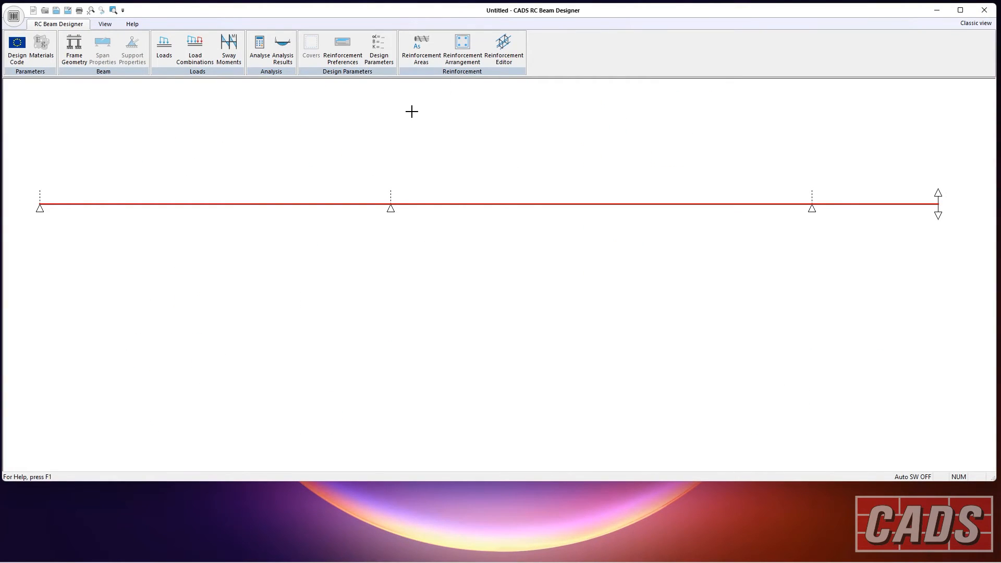
left_click(504, 47)
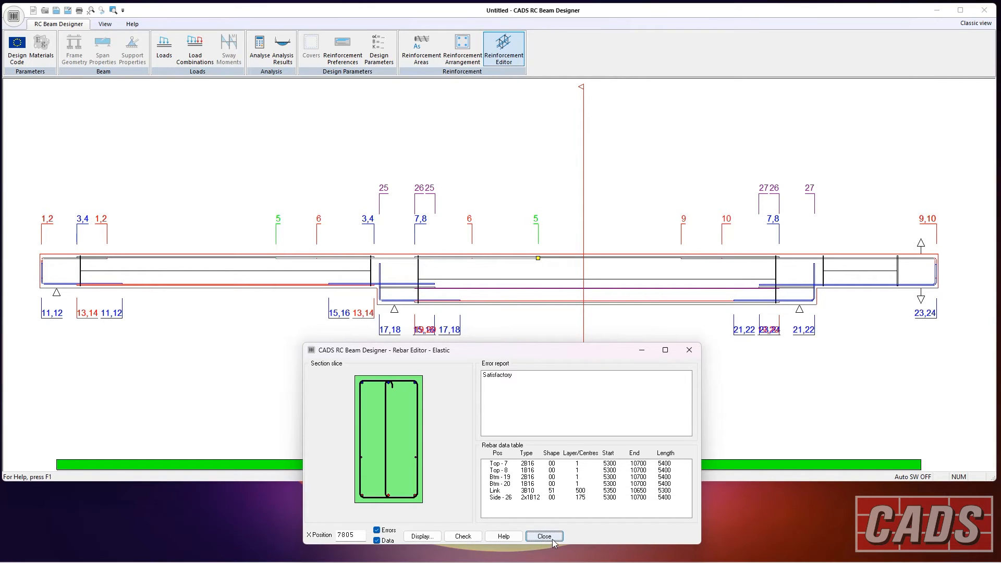
Reduce the main window's height, fit the whole beam in it and place the rebar editor window below.
left_click_drag(283, 481, 284, 355)
left_click(104, 24)
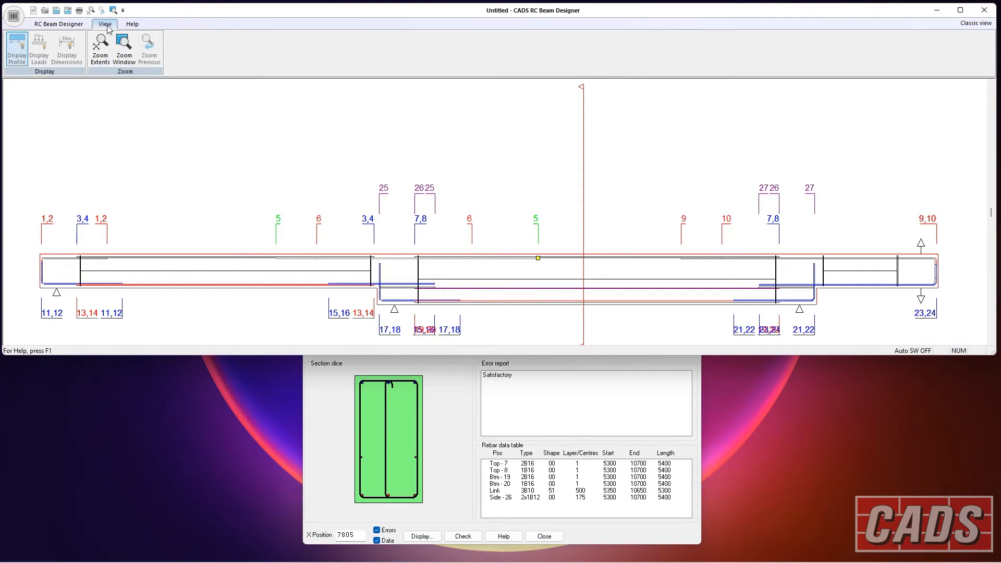
left_click(100, 46)
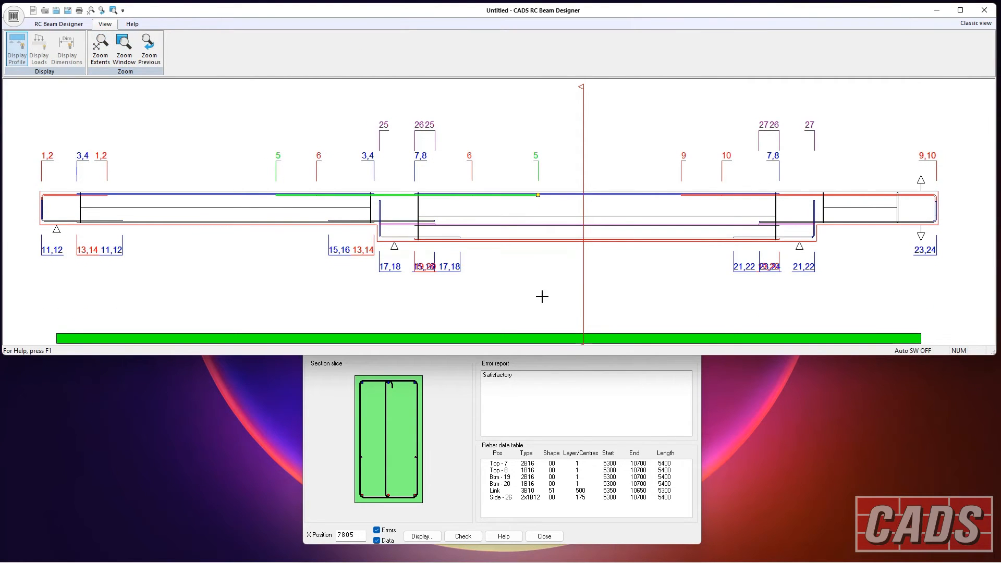
left_click(503, 155)
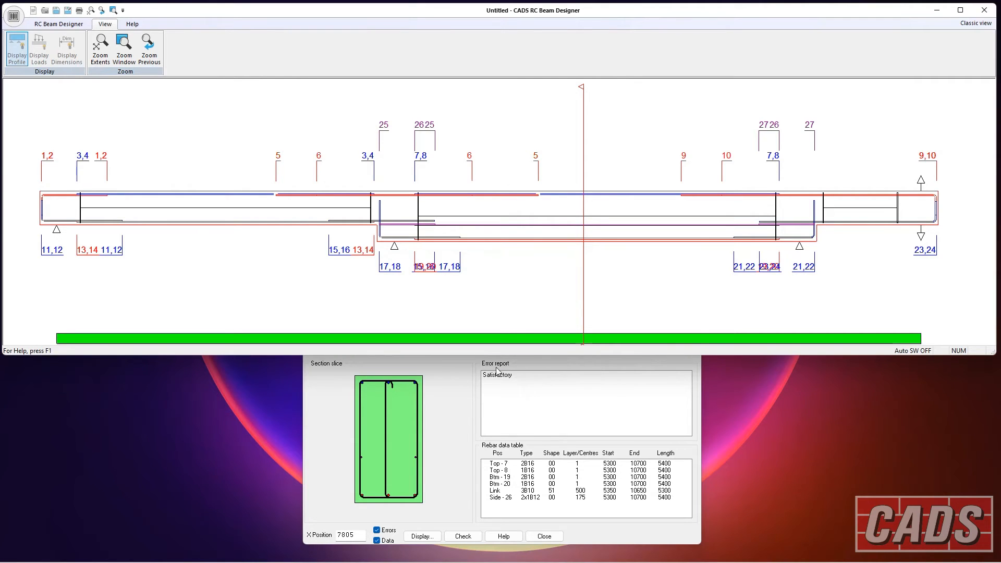
left_click(468, 369)
left_click_drag(472, 357, 470, 372)
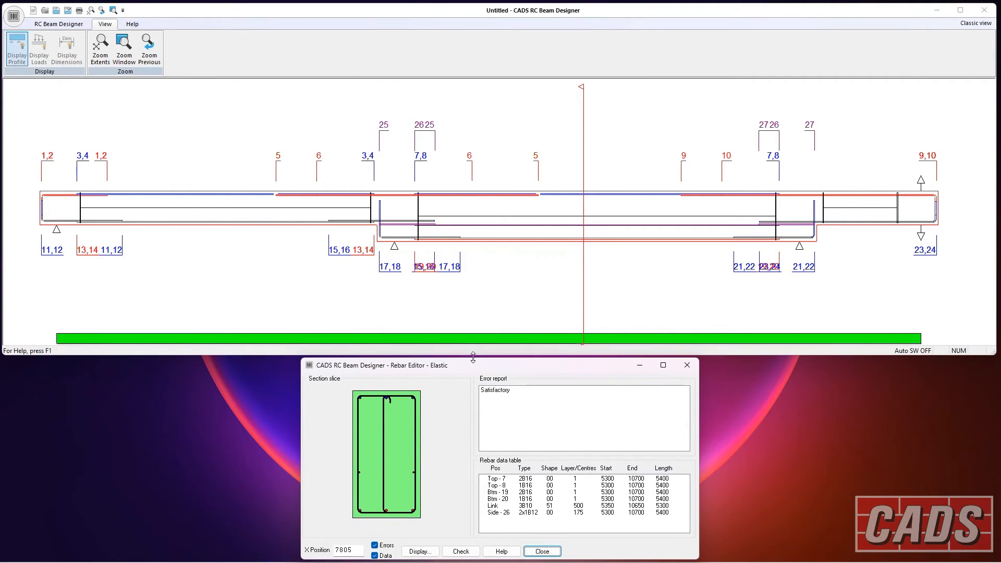
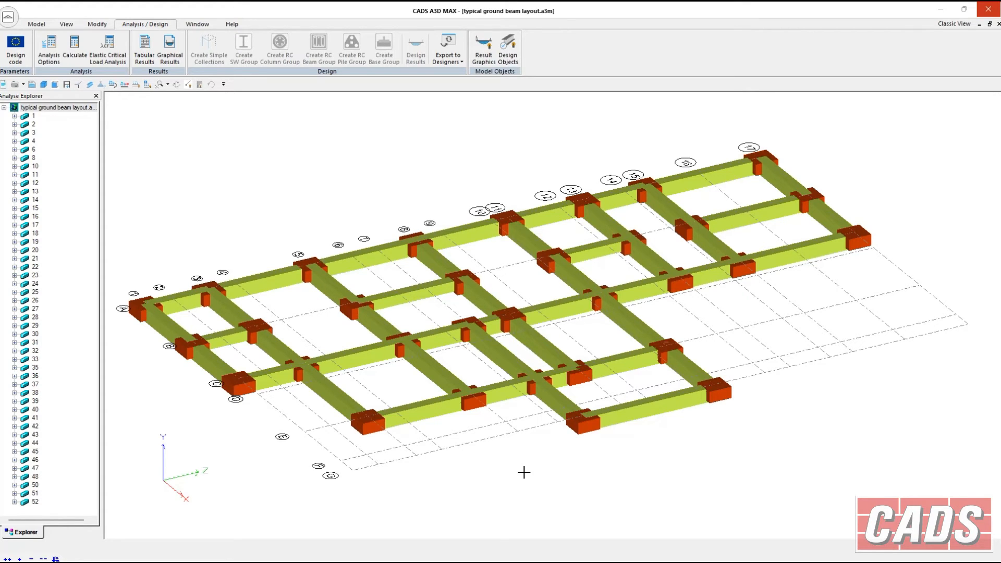
In CADS A3D MAX, turn off the ground beam model's rendering and display its moment diagrams for combination STRGEO-1.
mouse_move(795, 256)
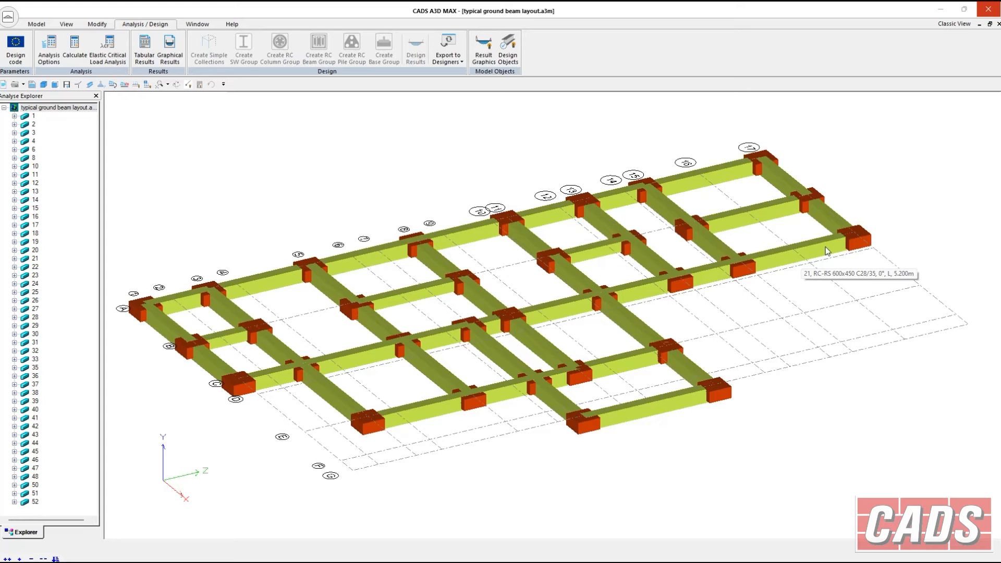
mouse_move(708, 280)
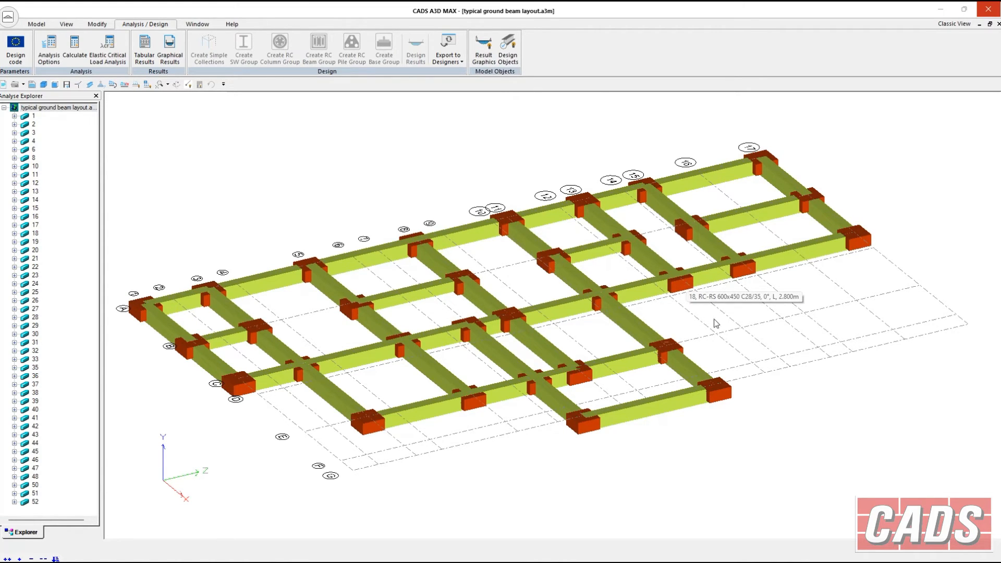
left_click(189, 85)
left_click(200, 107)
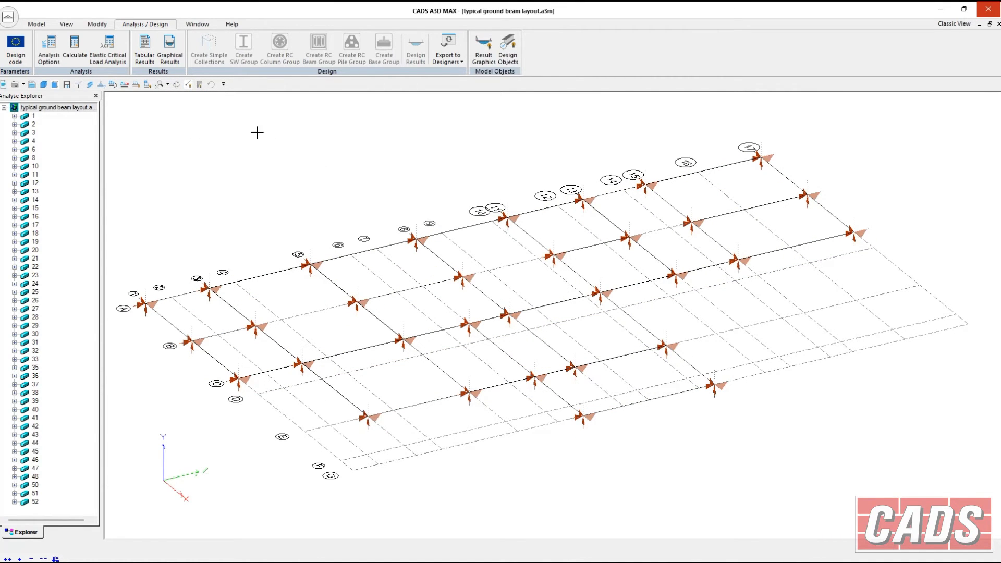
left_click(169, 56)
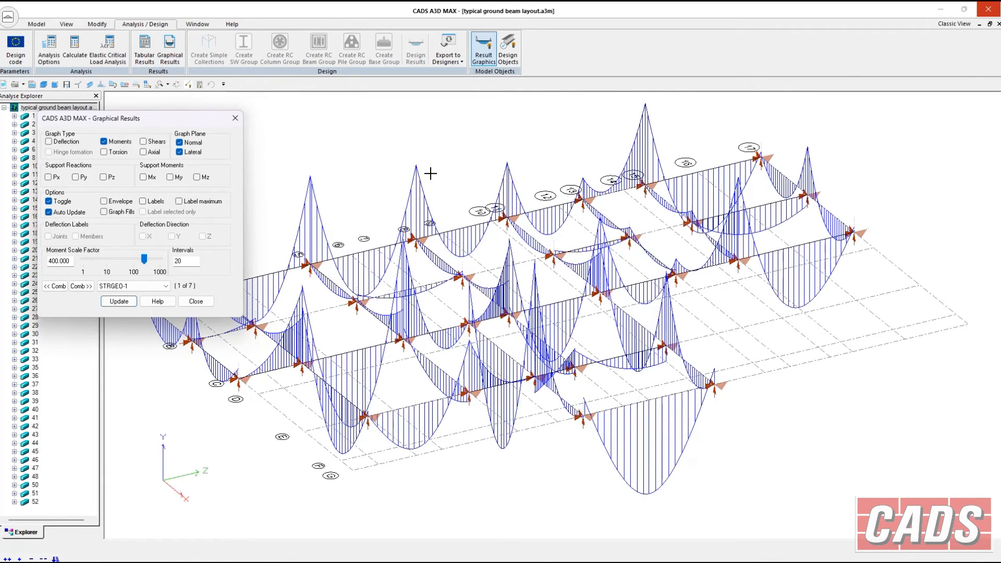
Inspect the graph labels and shear diagrams, clear all graphs and close the graphical results.
left_click(158, 202)
left_click(158, 202)
left_click(142, 141)
left_click(143, 150)
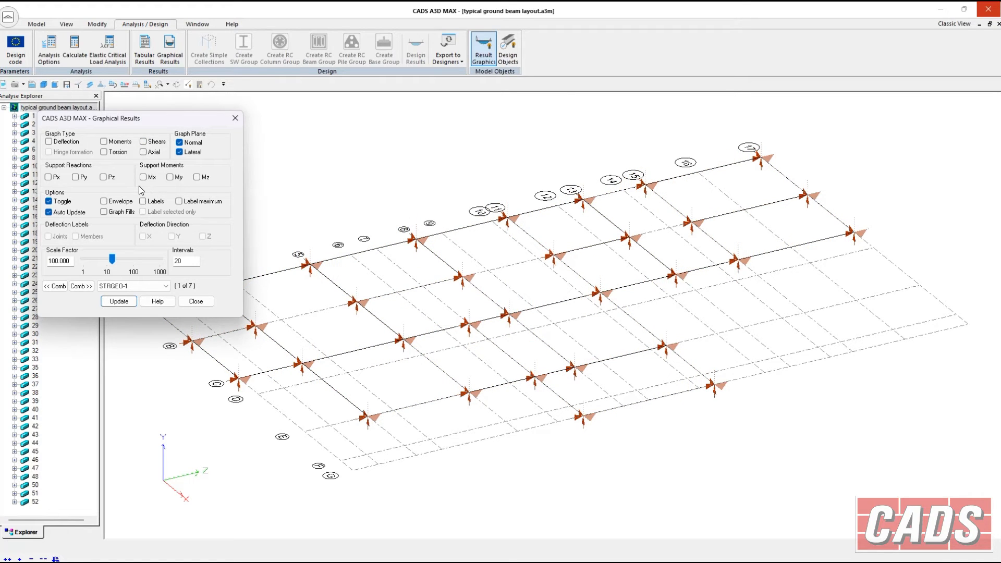
left_click(196, 304)
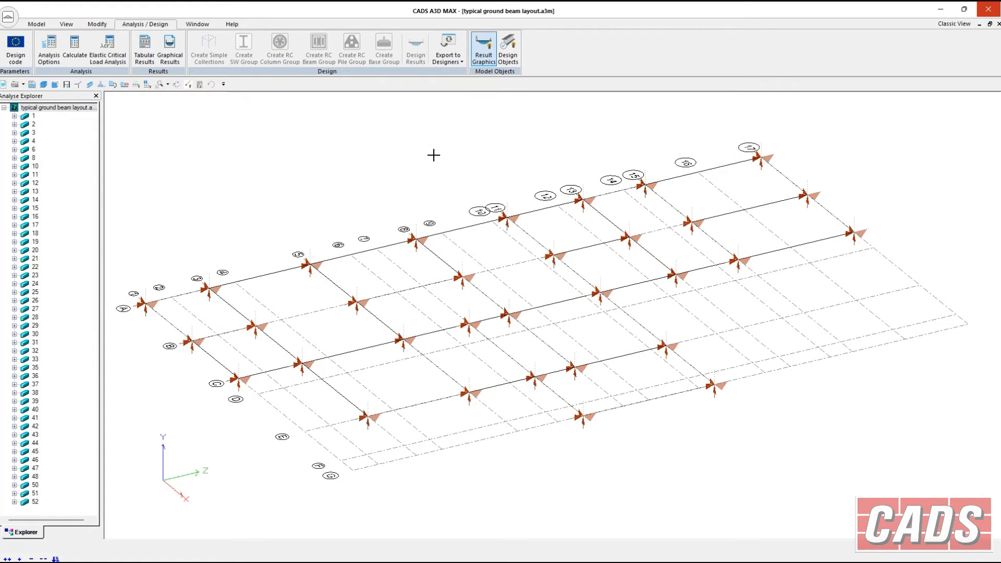
Review the ground beam model's load combinations and categories, and close the dialog.
left_click(37, 25)
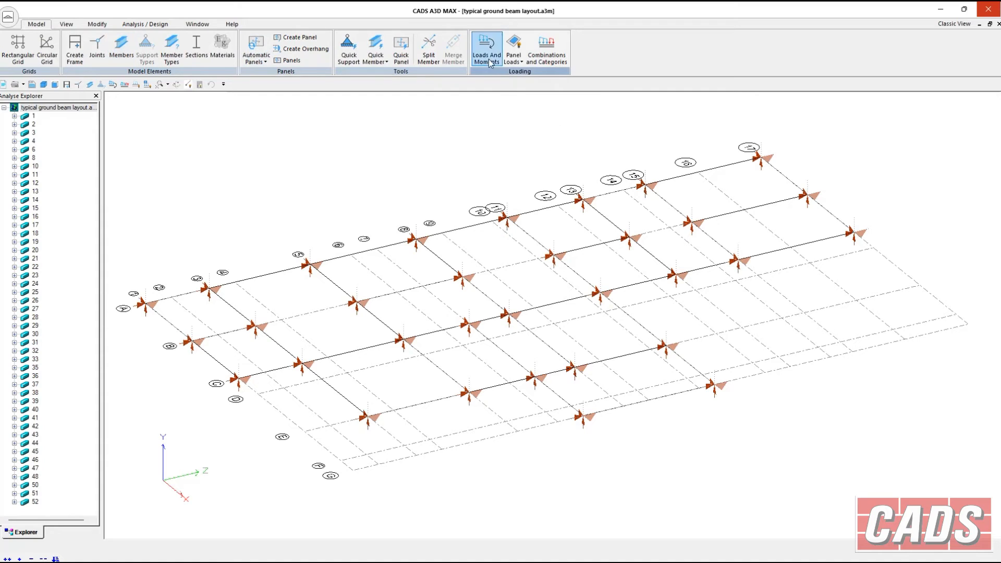
left_click(547, 49)
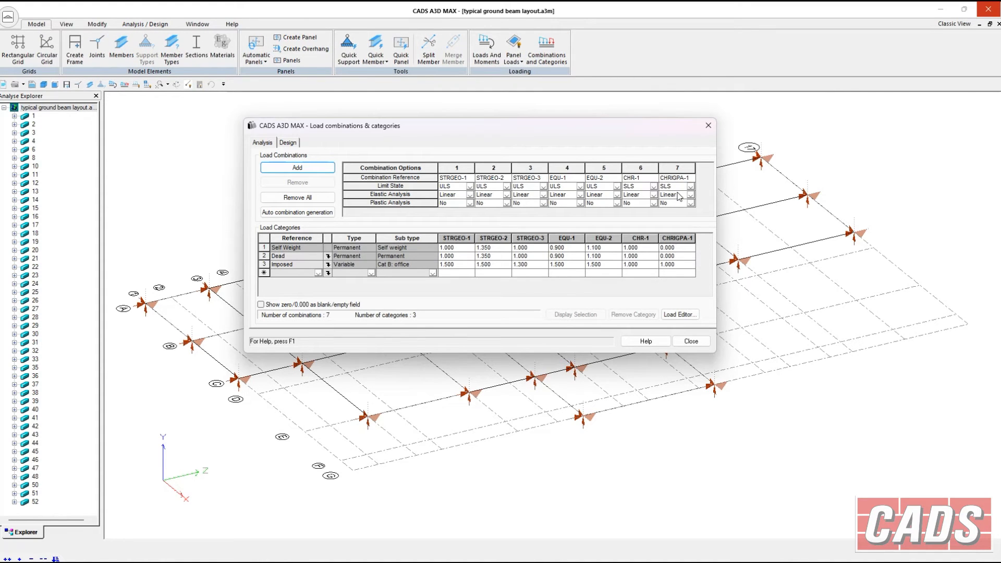
left_click(709, 125)
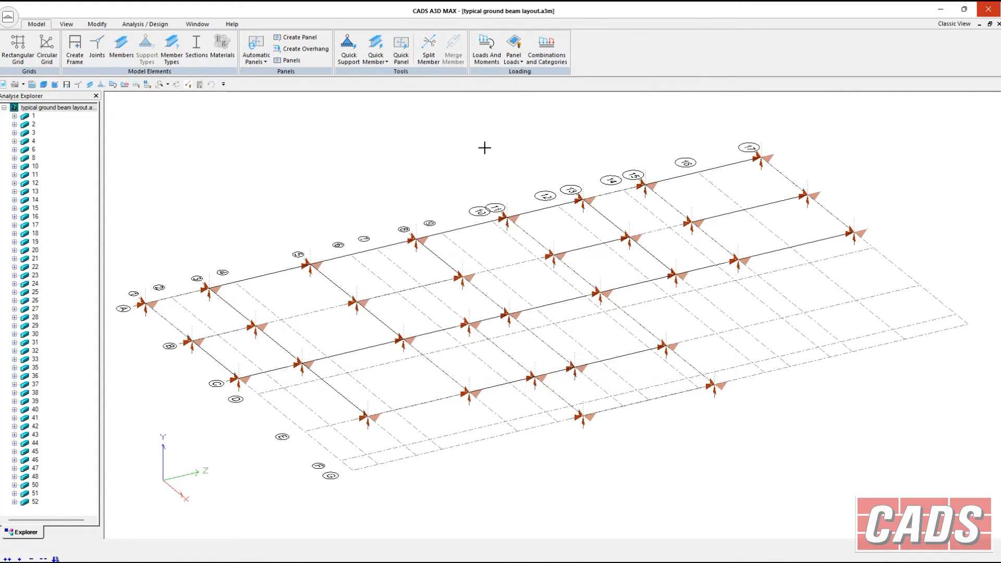
Restore the rendered view and select the three in-line ground beam members 21, 18 and 15.
left_click(200, 84)
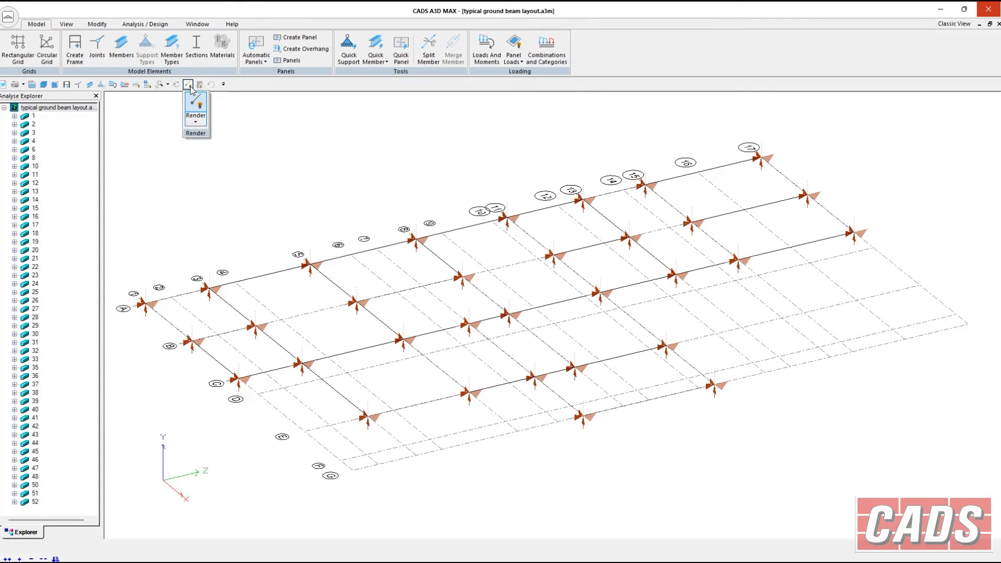
left_click(198, 99)
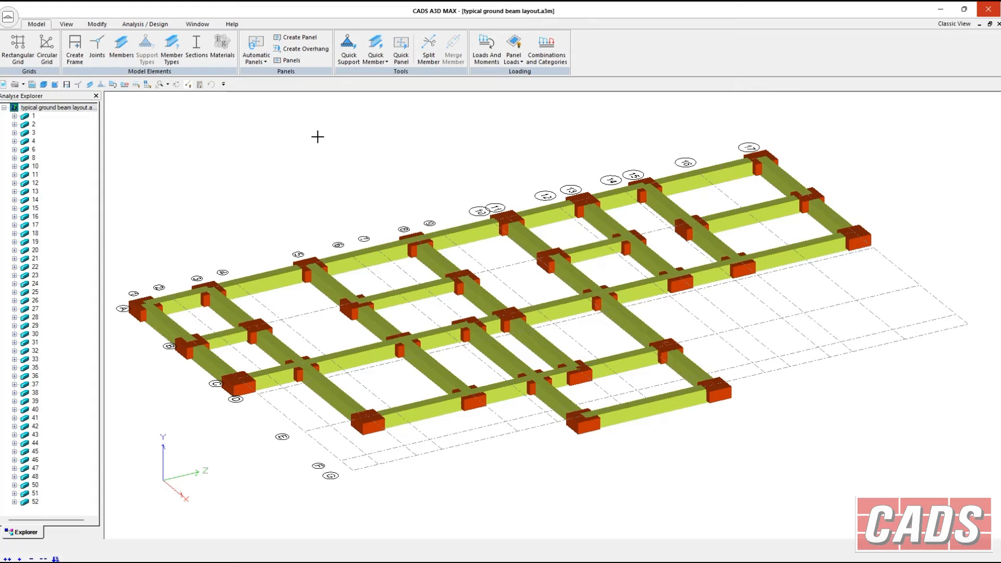
left_click(797, 255)
left_click(699, 278)
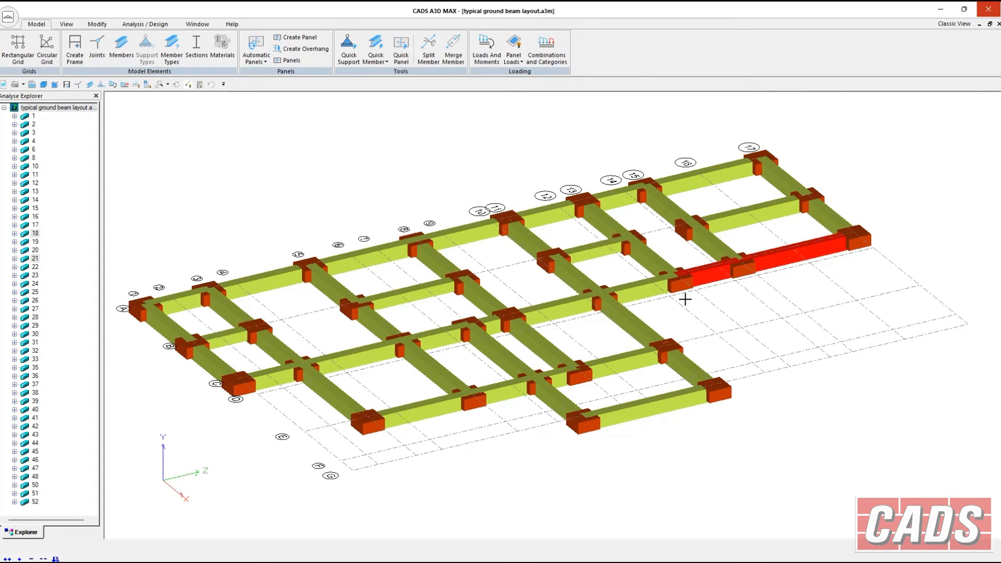
left_click(642, 292)
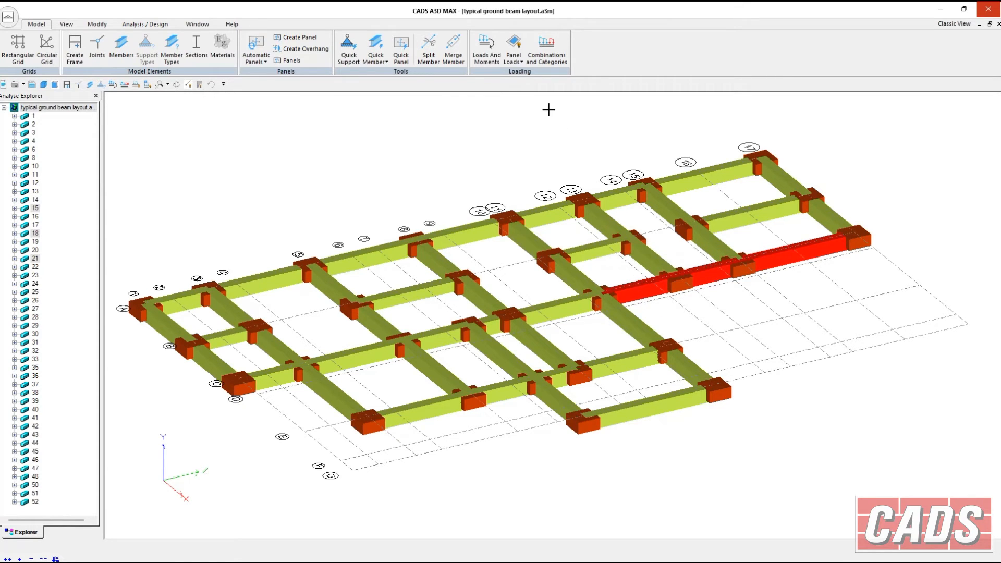
Export the selected members to RC Beam Designer, importing the subframe analysis loads and the moment/shear envelopes.
left_click(163, 25)
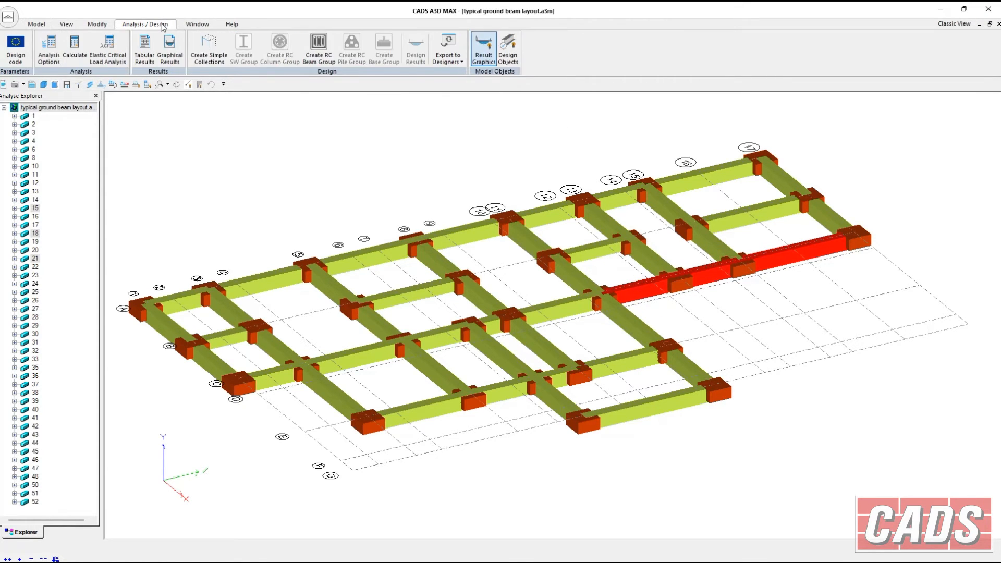
left_click(447, 63)
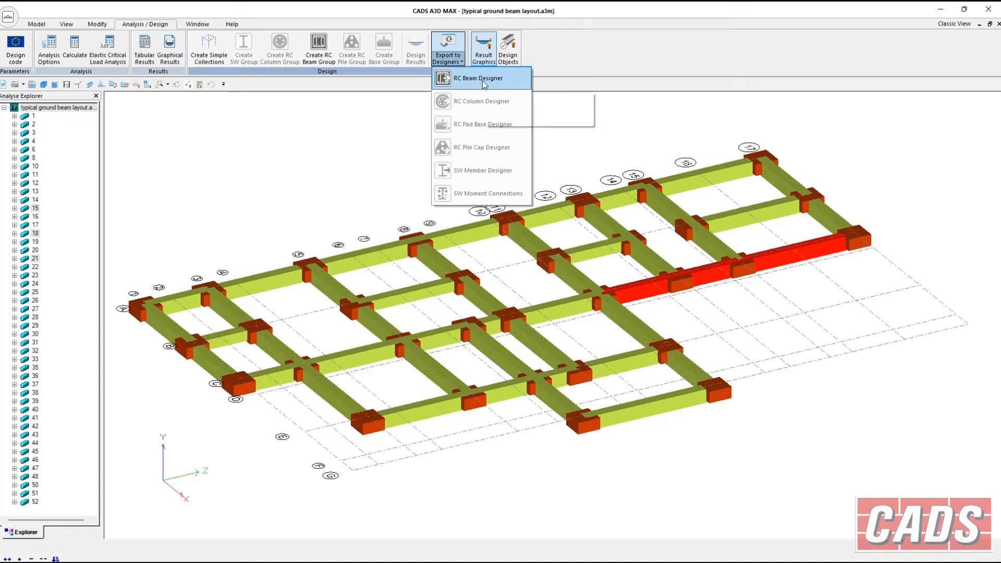
left_click(483, 80)
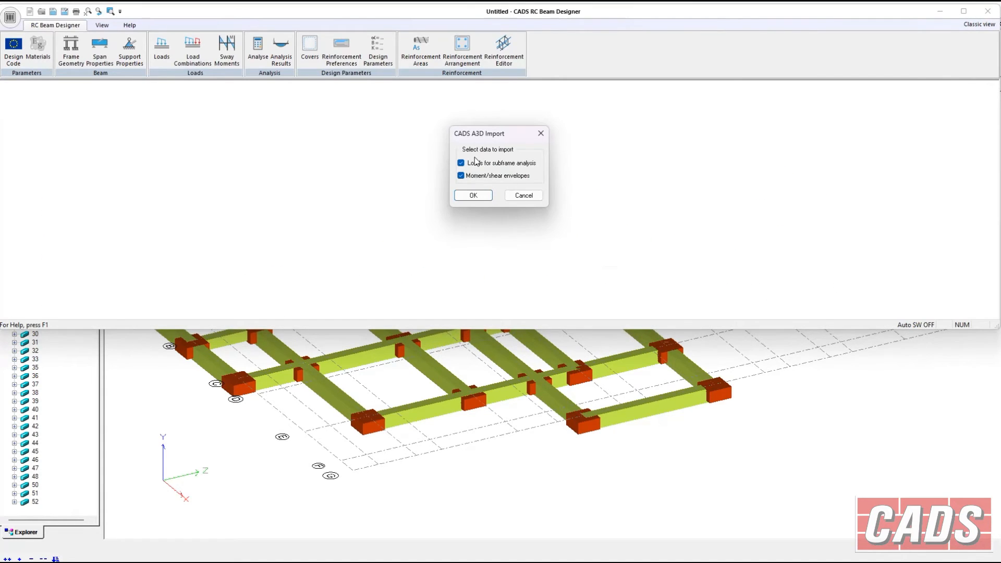
left_click(473, 196)
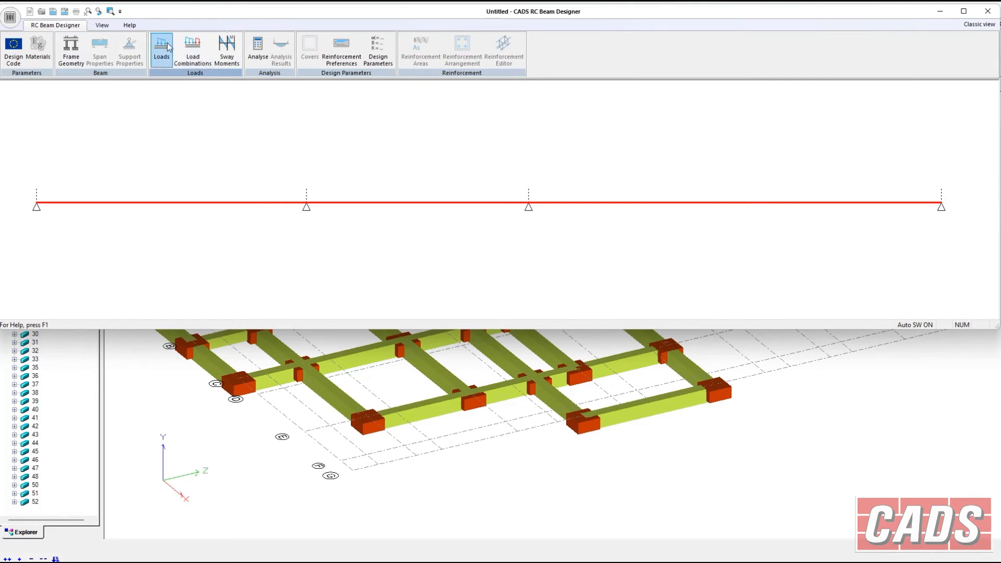
Display the imported loads on the three-span beam to inspect them, and hide them again.
left_click(103, 26)
left_click(35, 58)
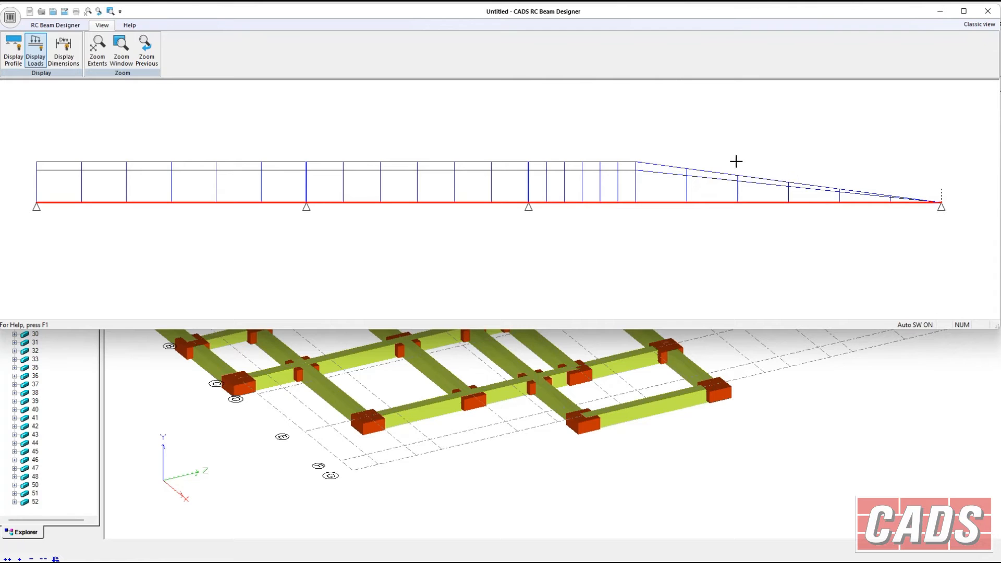
left_click(37, 54)
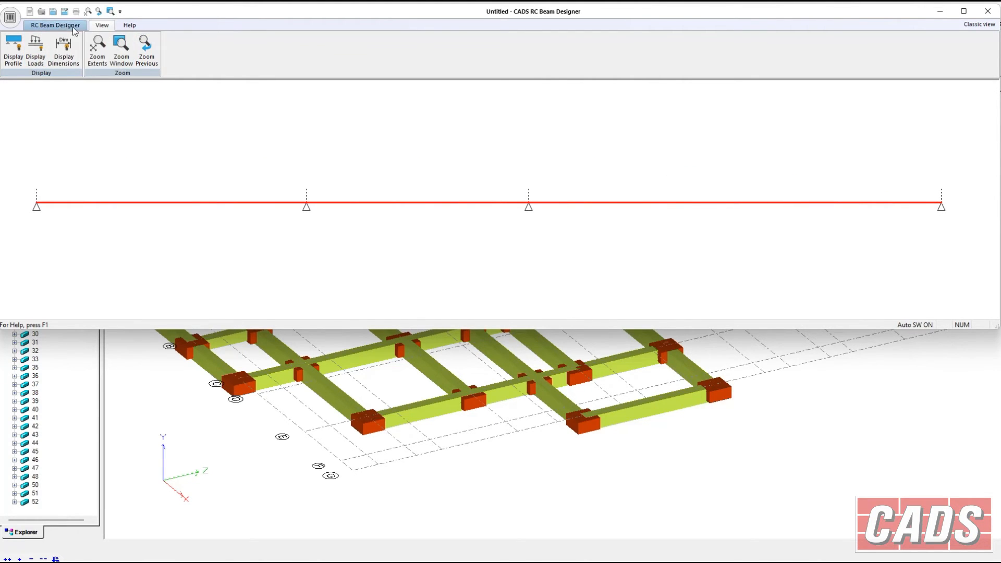
Analyse the imported beam and inspect its elastic shear and bending diagrams.
left_click(55, 25)
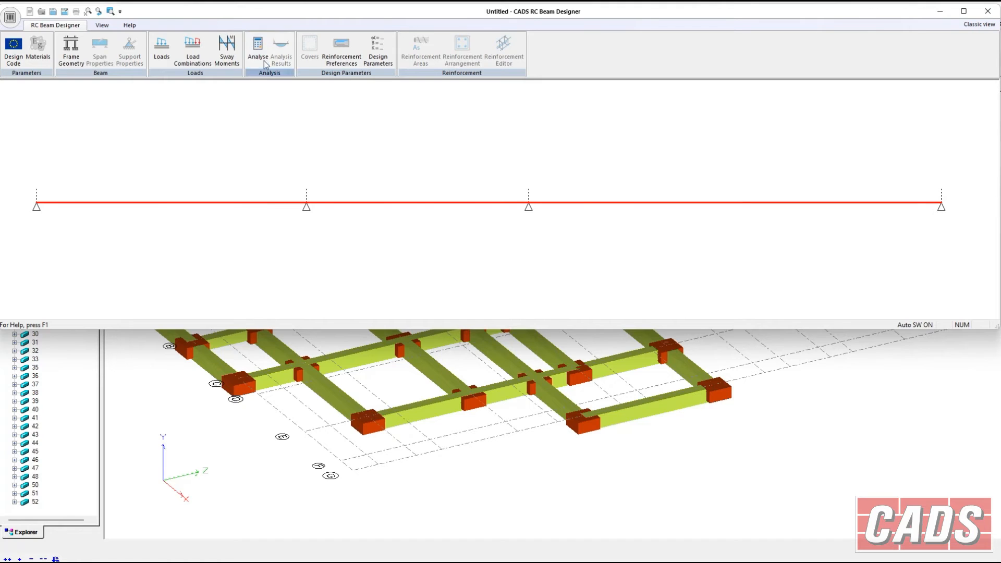
left_click(281, 48)
left_click(489, 154)
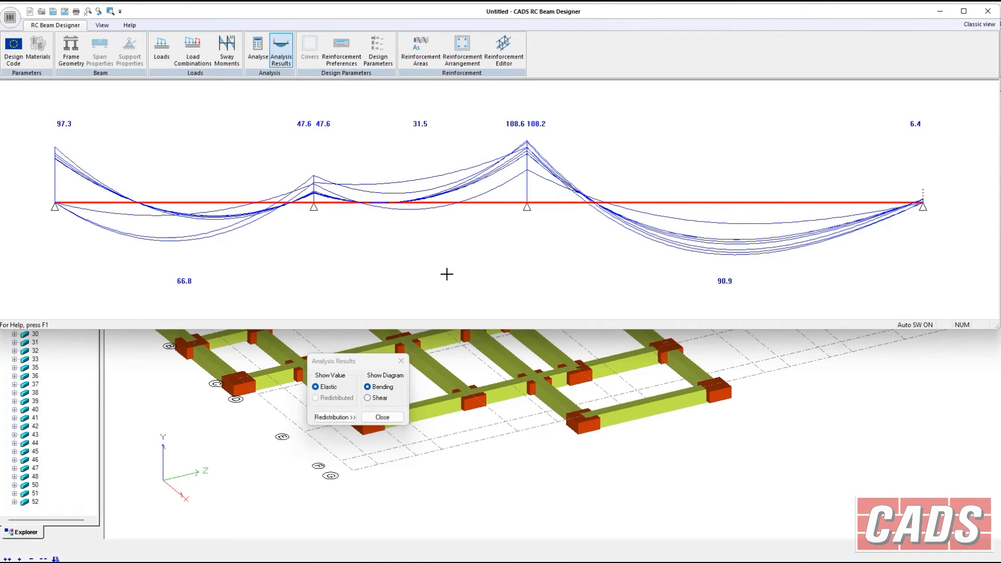
left_click_drag(385, 366, 449, 382)
left_click(440, 417)
left_click(431, 405)
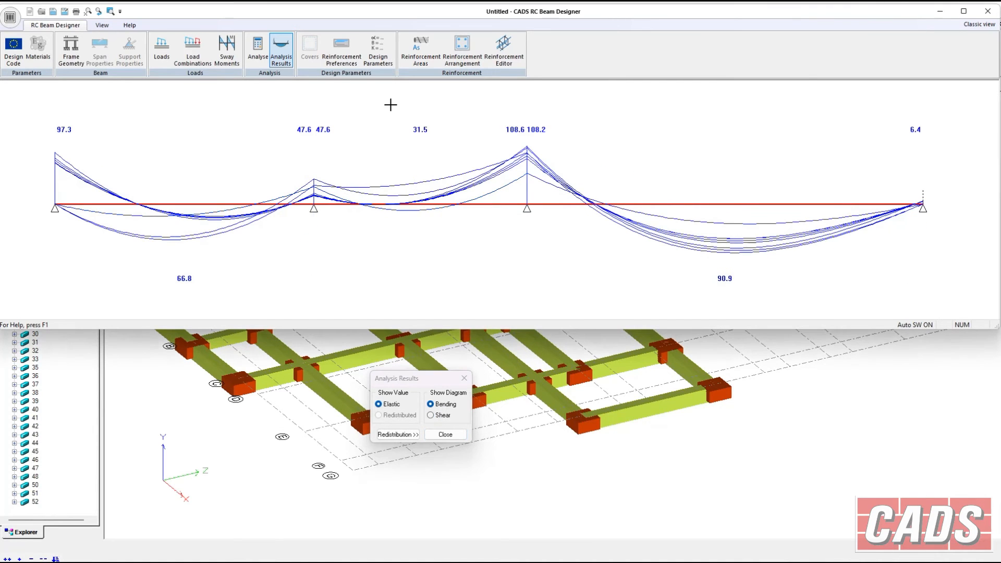
Open the reinforcement preferences and choose Comprehensive curtailment for the main bars.
left_click(350, 62)
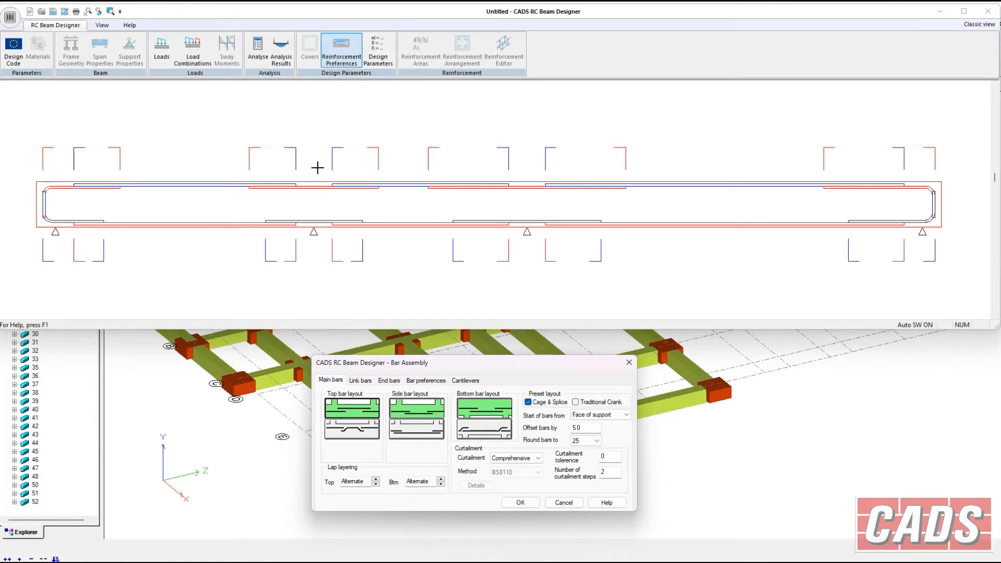
left_click(511, 459)
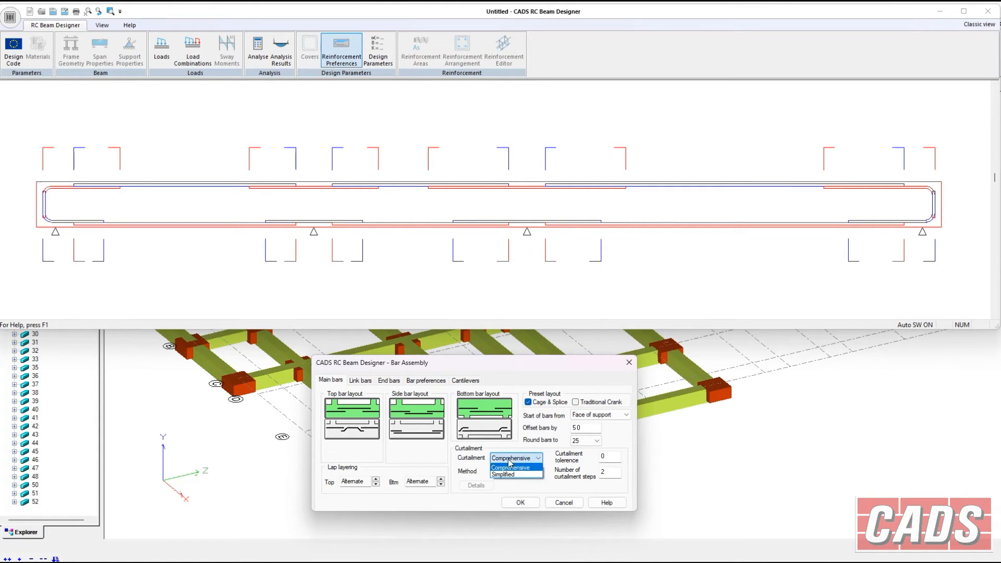
left_click(511, 466)
Set the main bars' maximum size to 25 and preferred size to 20 in the bar preferences.
left_click(427, 382)
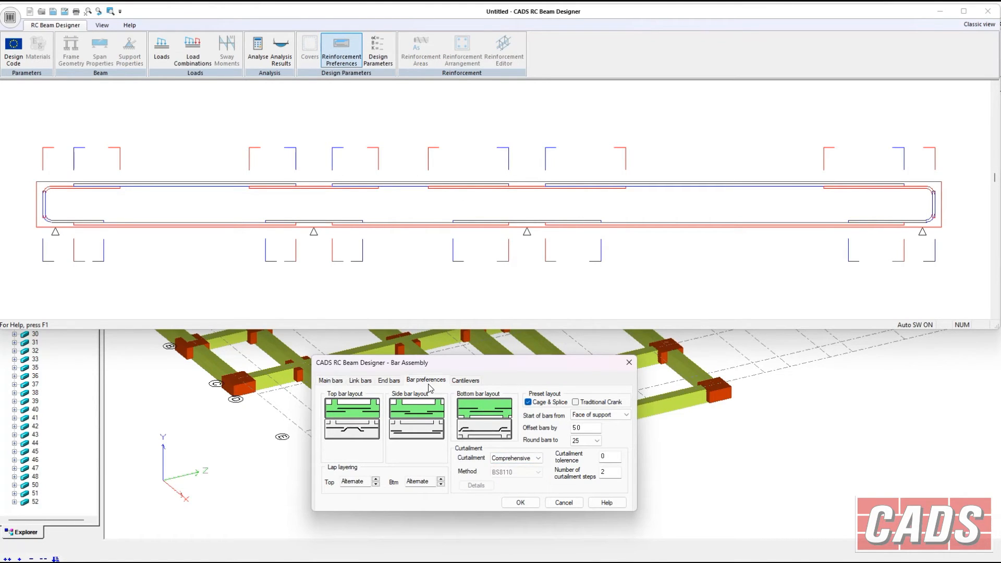
left_click(376, 421)
left_click(376, 420)
left_click(376, 420)
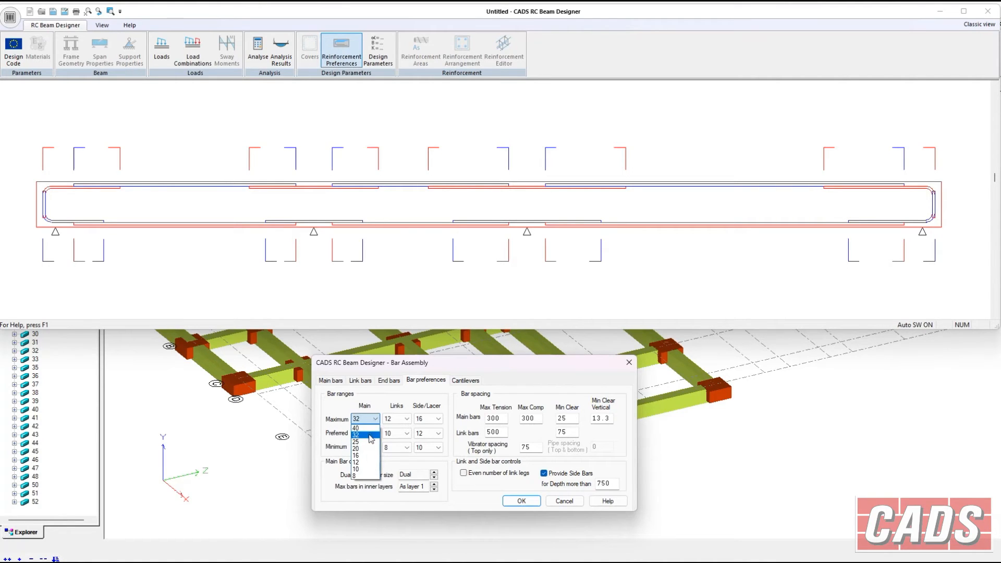
left_click(370, 442)
left_click(375, 433)
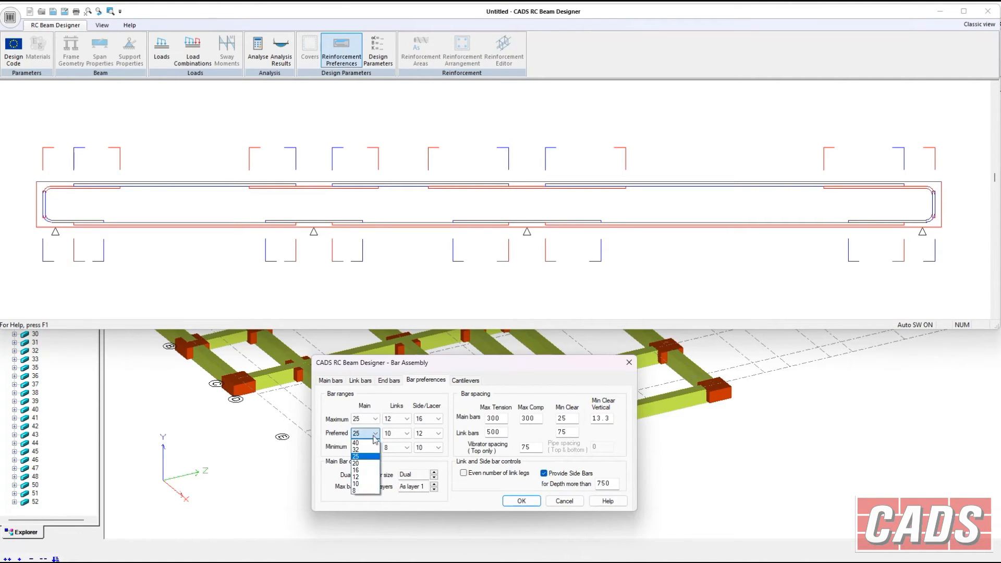
left_click(369, 464)
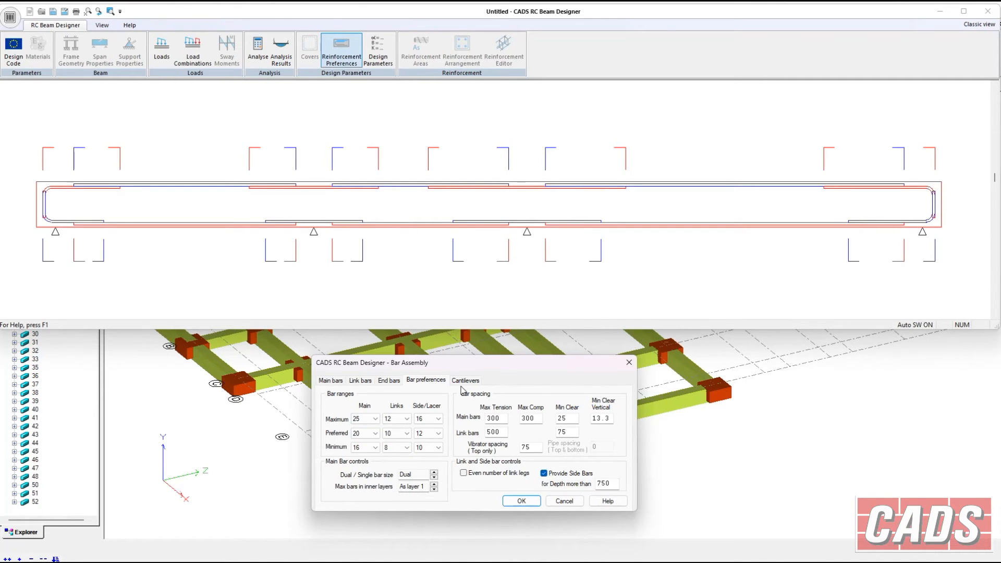
Review the cantilever and end bar settings, and enable shear enhancement in the design parameters.
left_click(464, 381)
left_click(395, 382)
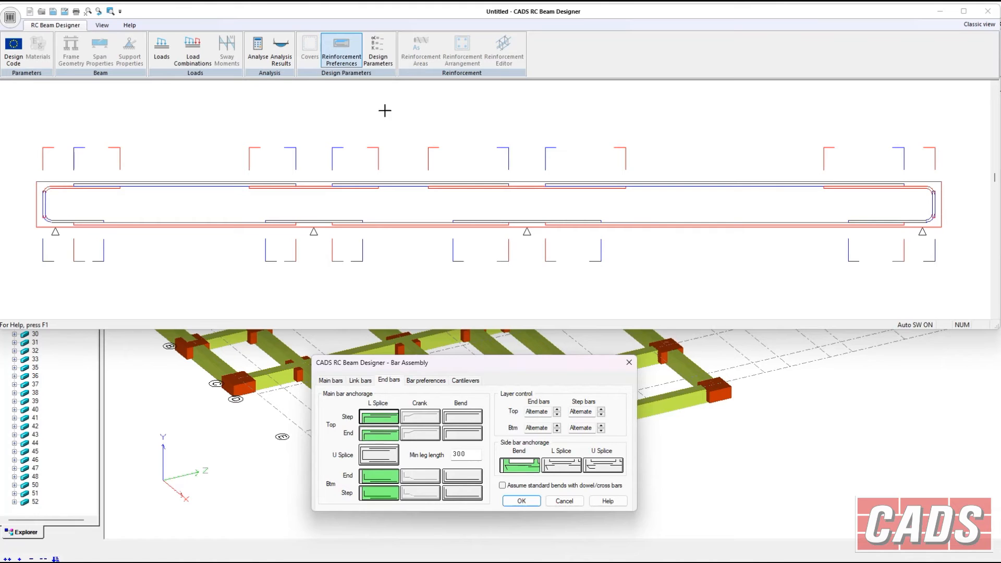
left_click(391, 55)
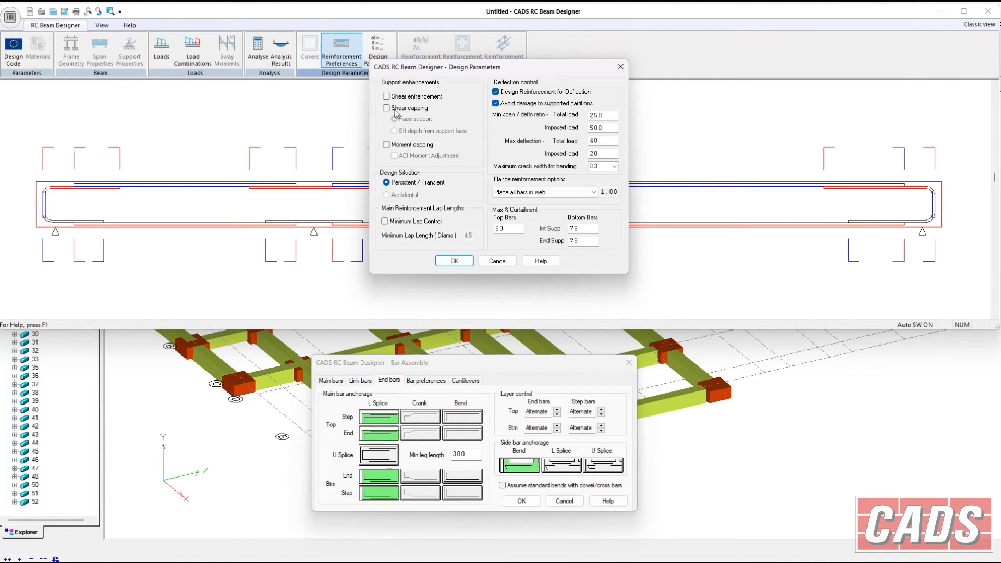
left_click(387, 96)
left_click(454, 260)
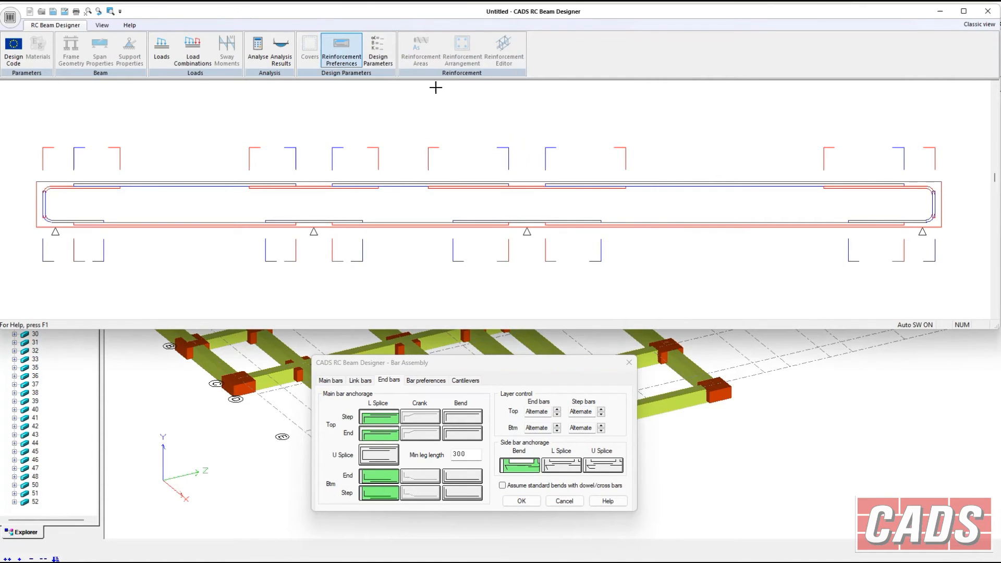
Calculate the required reinforcement areas and review the bar arrangement at the middle span and the first interior support.
left_click(431, 52)
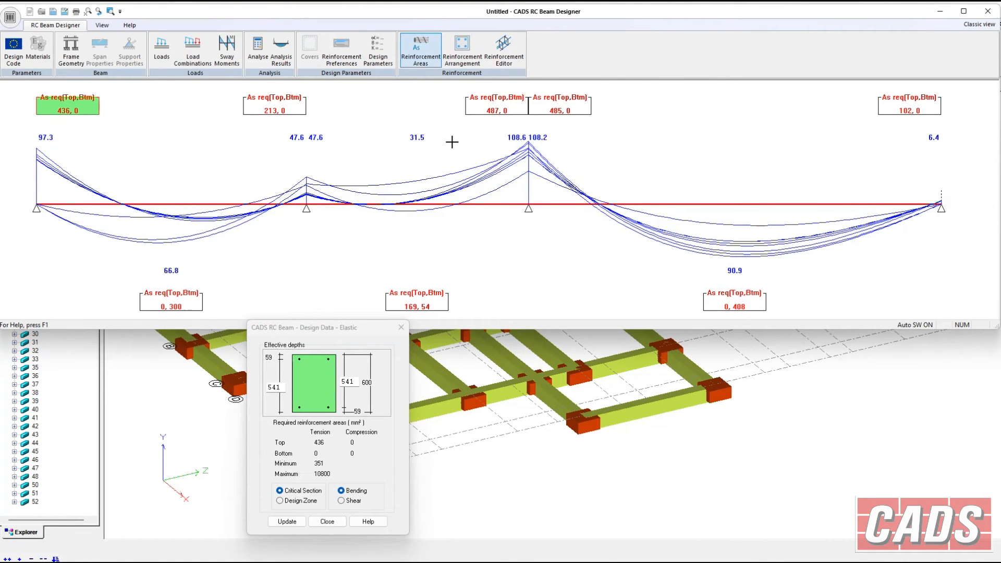
left_click(455, 62)
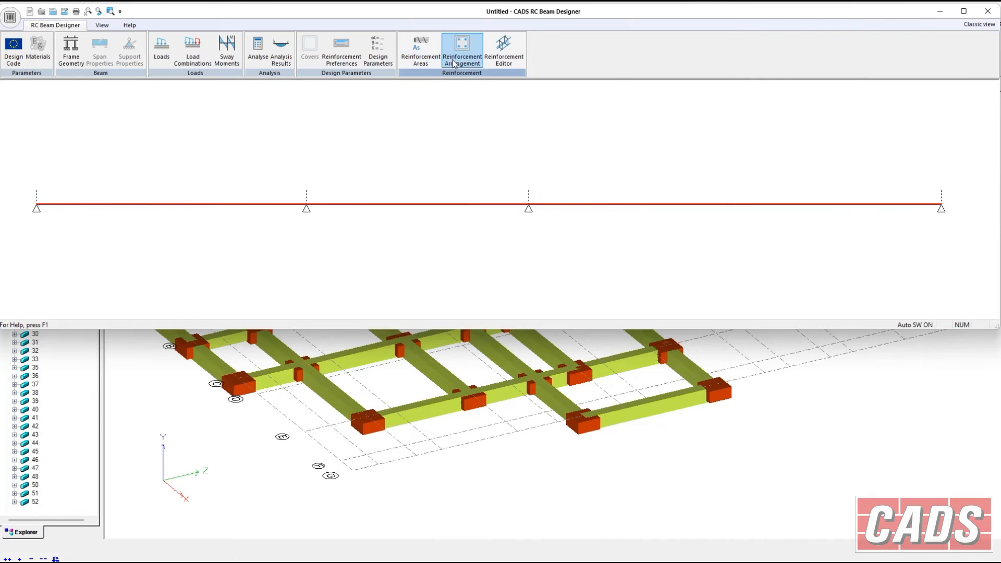
left_click(450, 211)
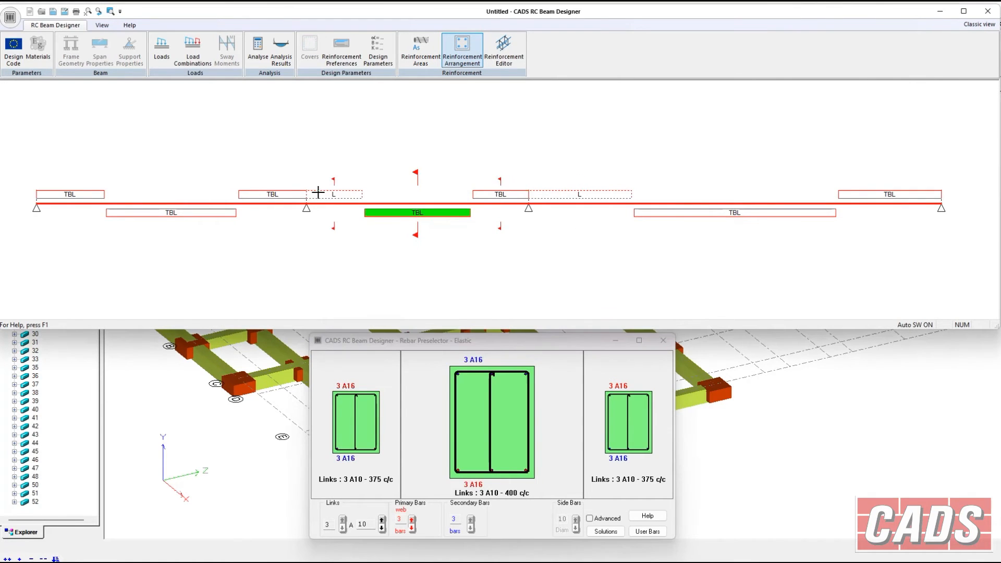
left_click(301, 193)
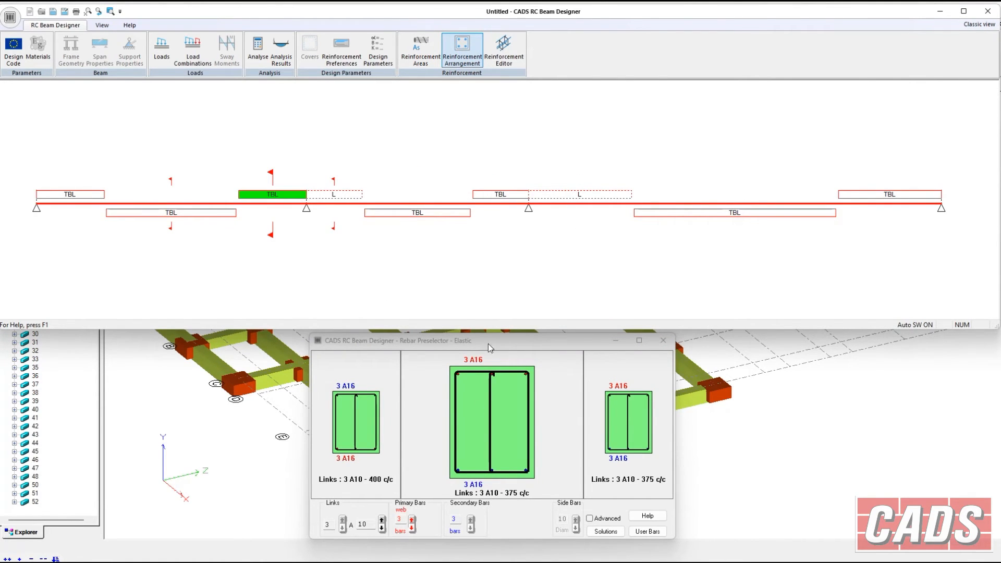
Generate the detailed bars in the Reinforcement Editor and move the section slice along the beam into the third span.
left_click(502, 58)
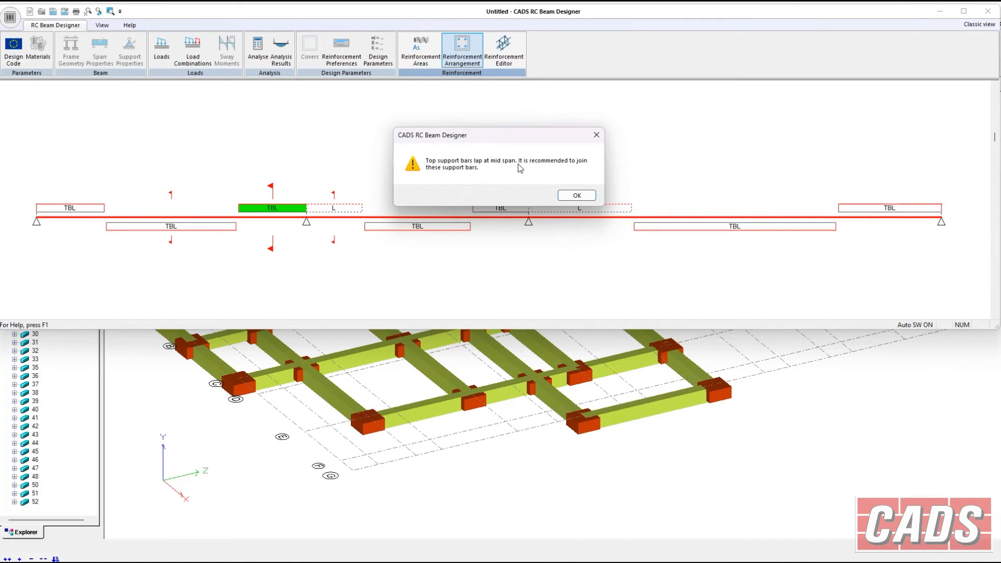
left_click(577, 195)
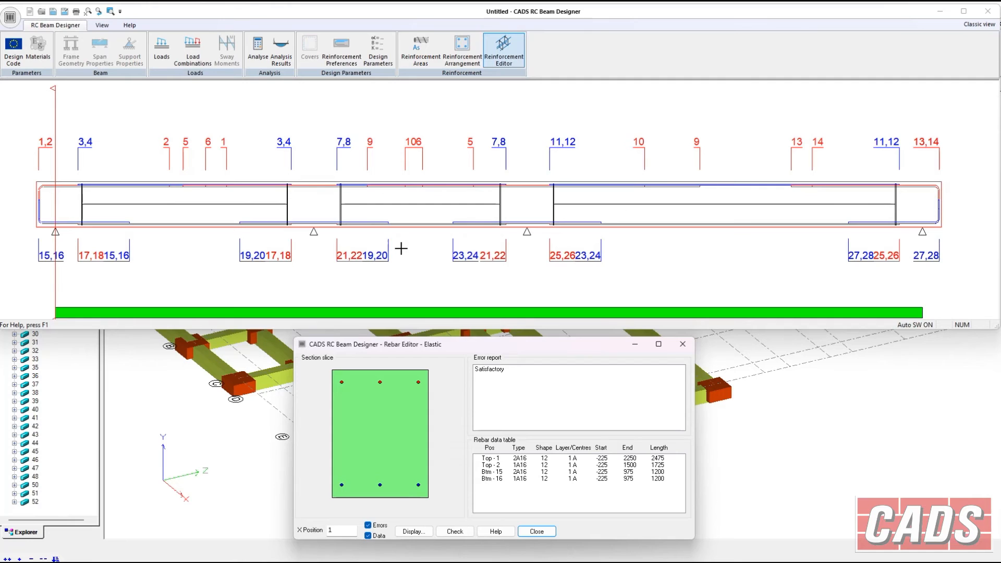
mouse_move(57, 89)
left_mouse_down()
mouse_move(364, 92)
mouse_move(617, 128)
mouse_move(577, 125)
mouse_move(727, 112)
left_mouse_up()
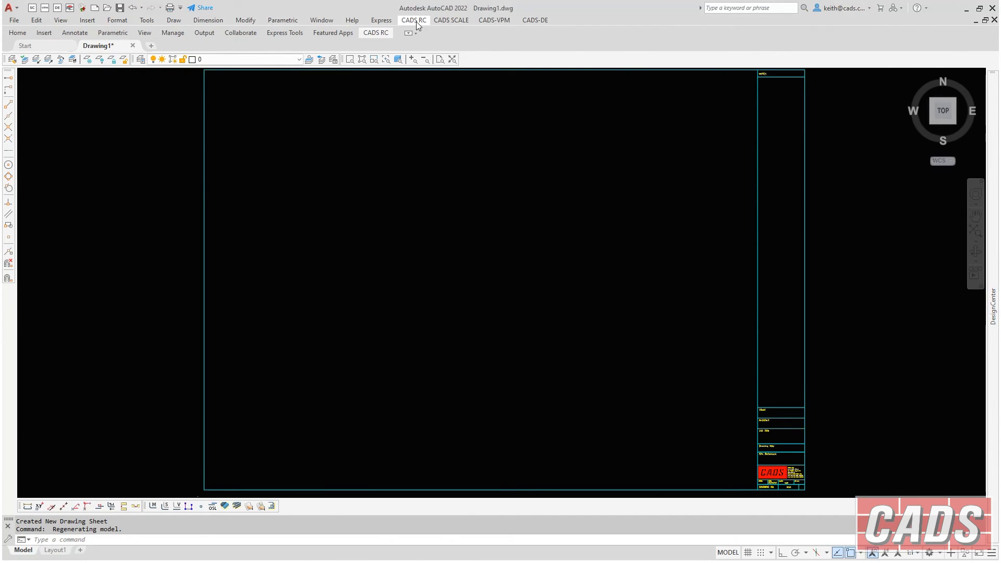
left_click(416, 21)
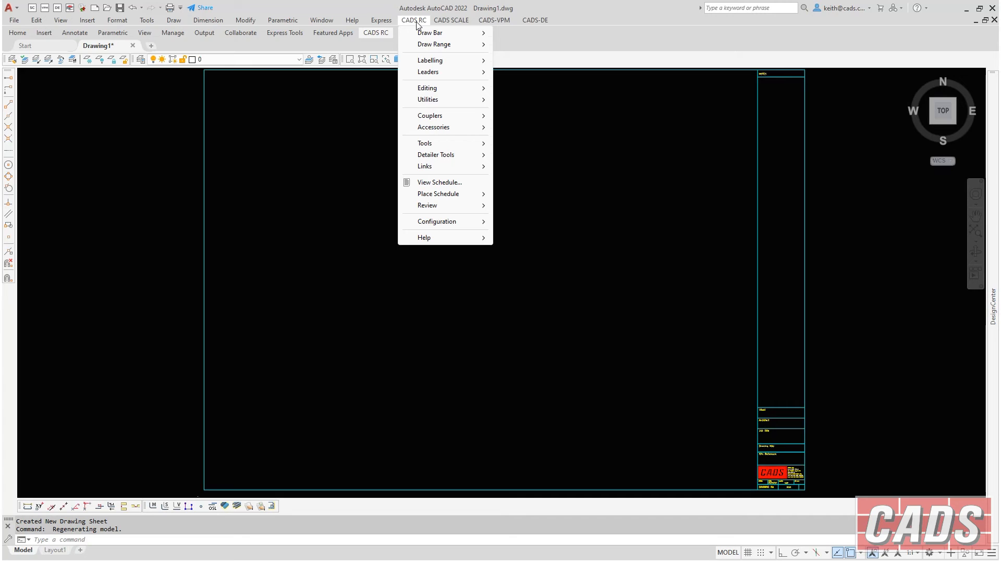
mouse_move(461, 167)
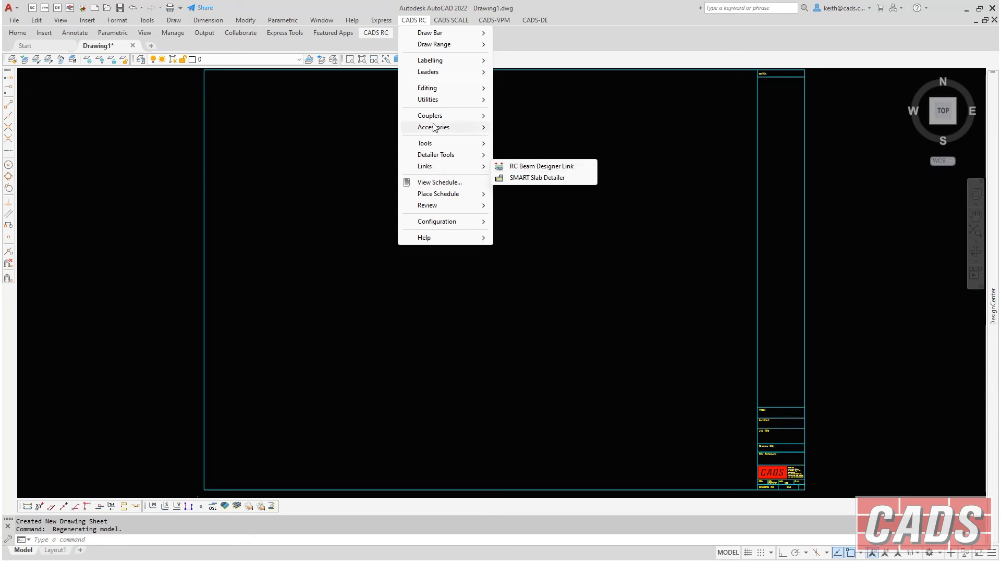
left_click(386, 40)
left_click(408, 34)
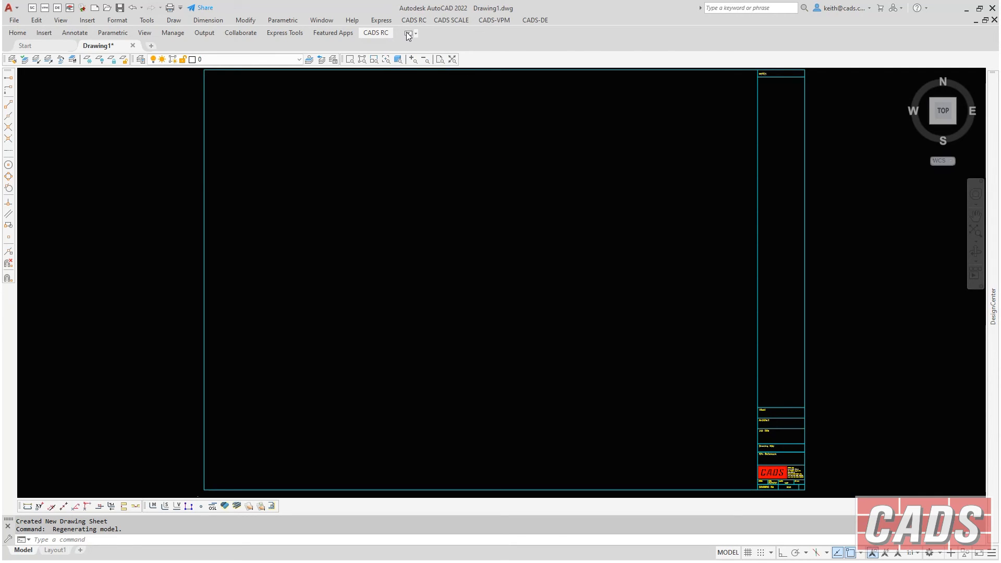
left_click(408, 35)
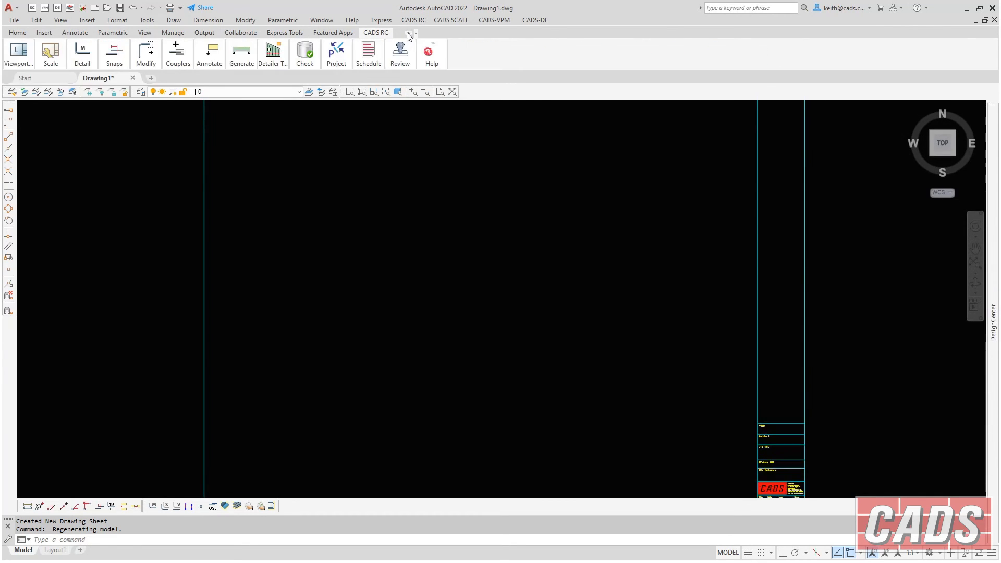
left_click(409, 35)
left_click(409, 34)
In AutoCAD, import Ground Beam.CBD with the RC Beam Designer Link and select spans 1 to 3 for drawing.
left_click(415, 20)
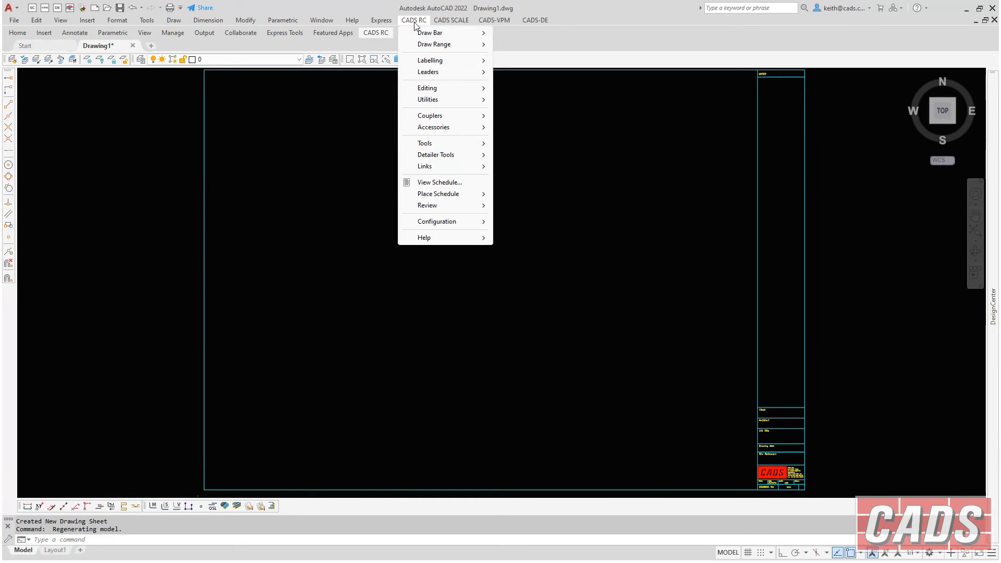
mouse_move(474, 166)
left_click(504, 171)
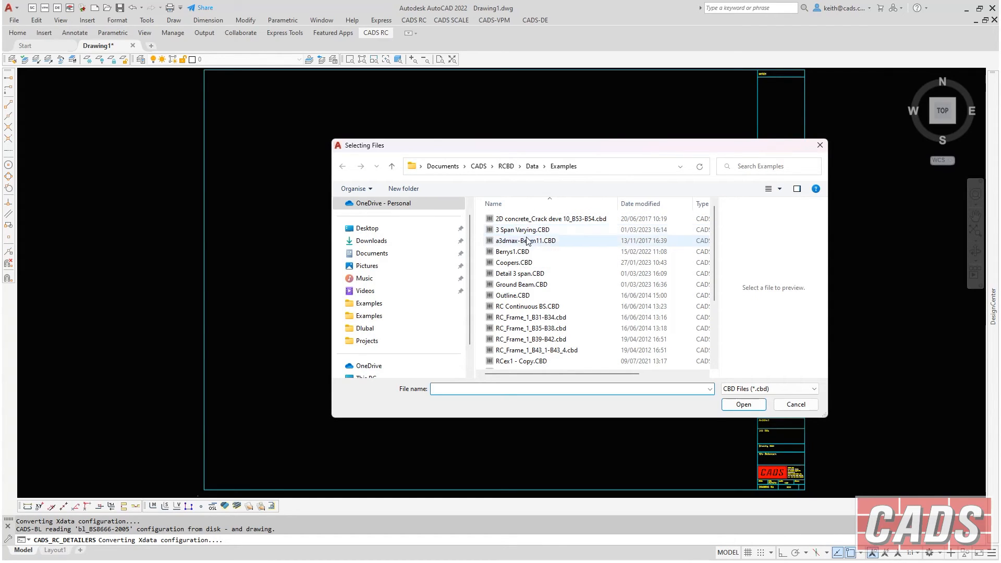
left_click(528, 285)
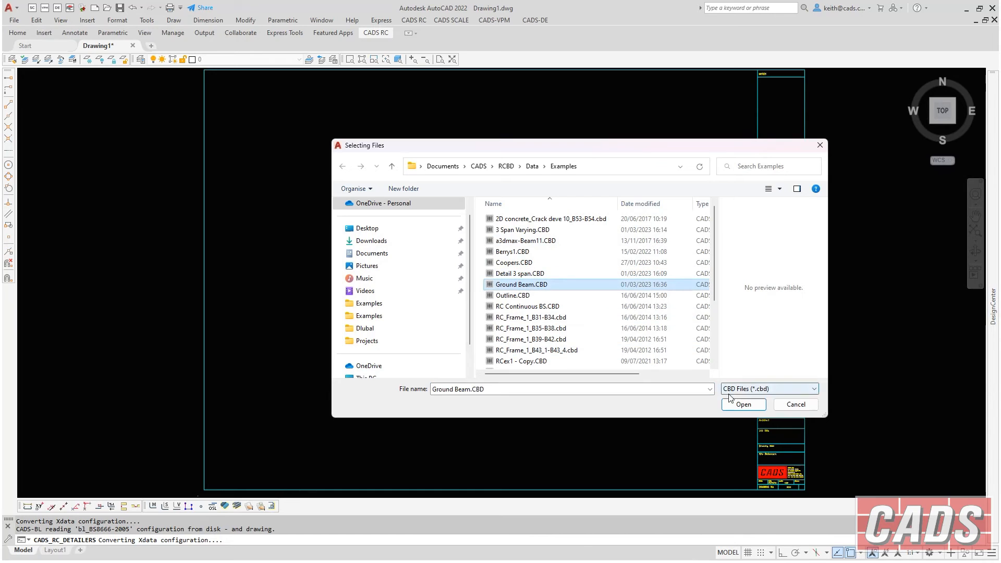
left_click(739, 406)
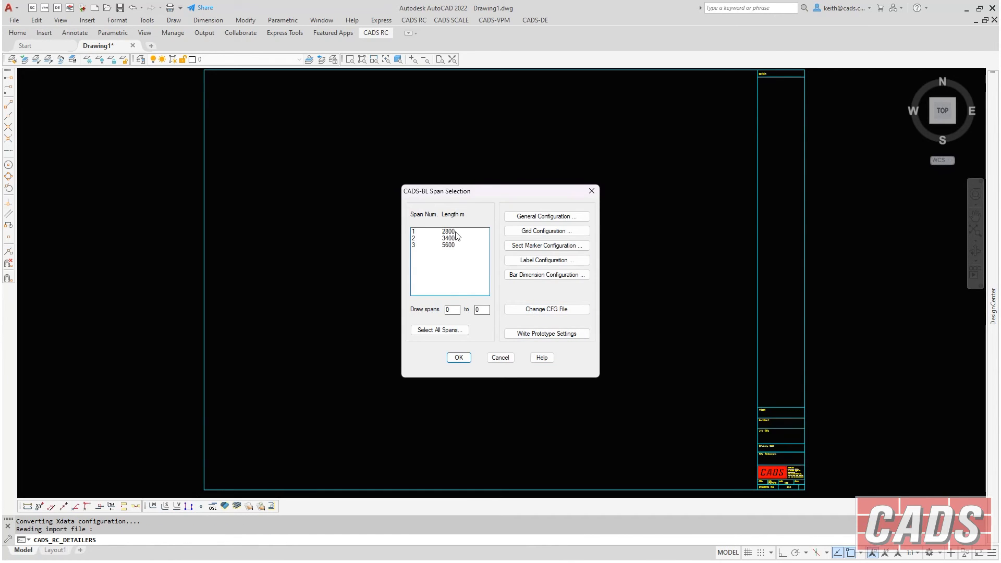
left_click_drag(455, 232, 453, 245)
Review the section mark options and elevation offset in the general configuration, keeping Pick All Section Points.
left_click(530, 218)
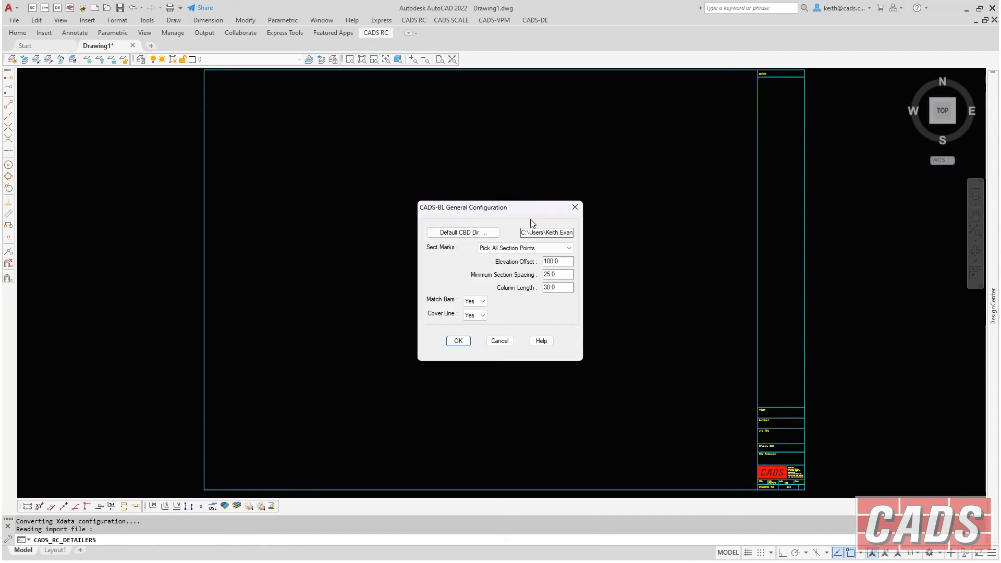
left_click(528, 250)
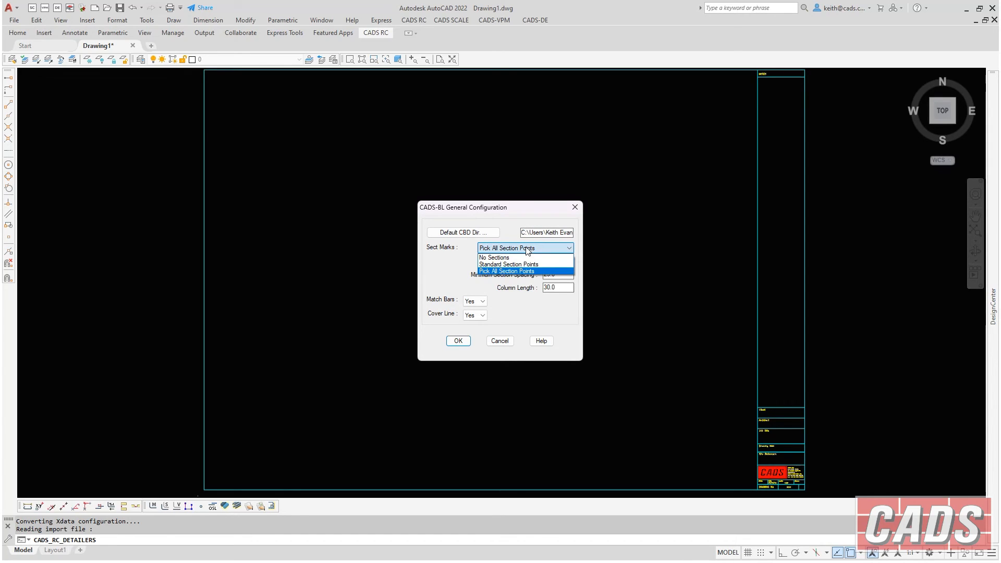
left_click(528, 251)
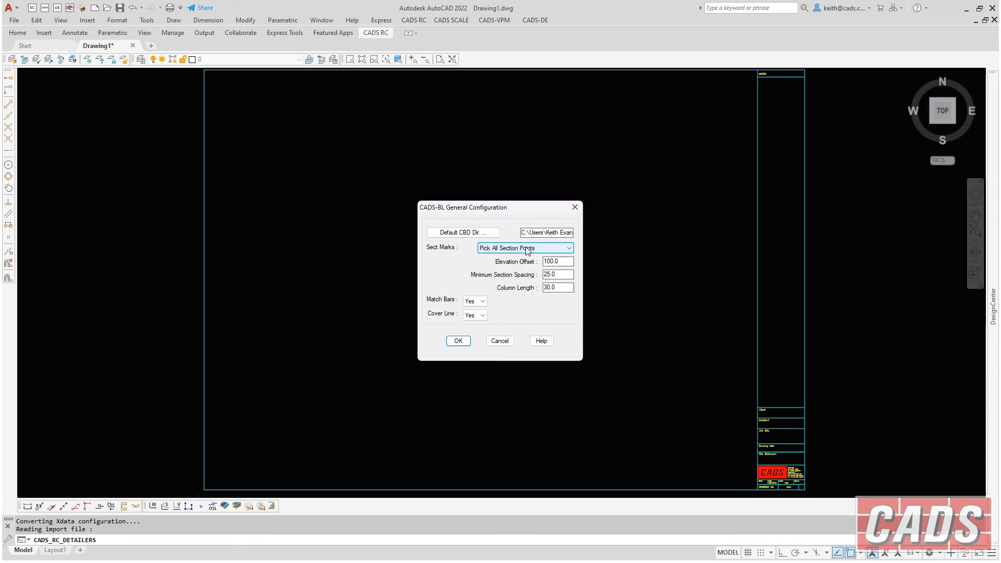
left_click(528, 250)
left_click(527, 250)
left_click_drag(565, 262, 539, 260)
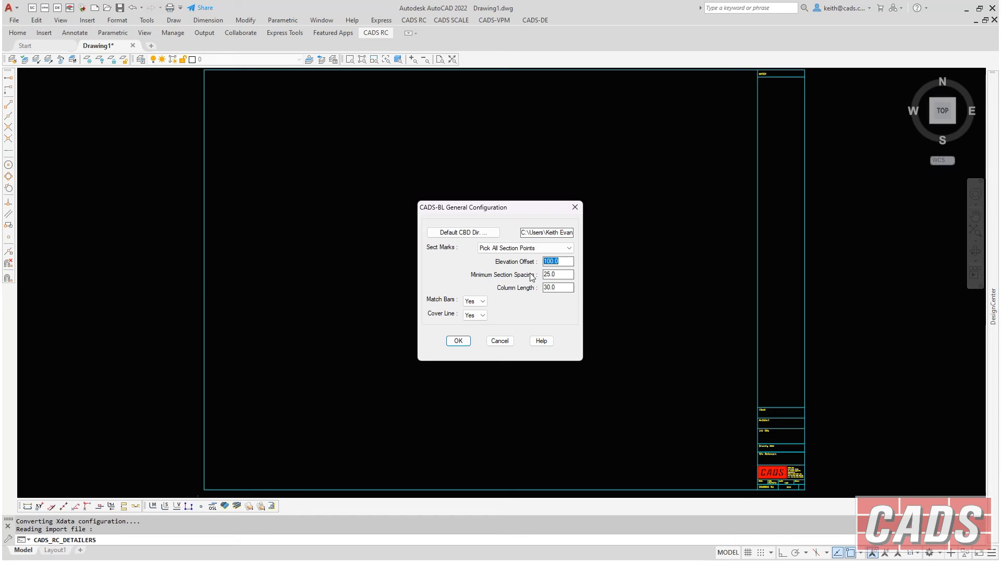
left_click(458, 340)
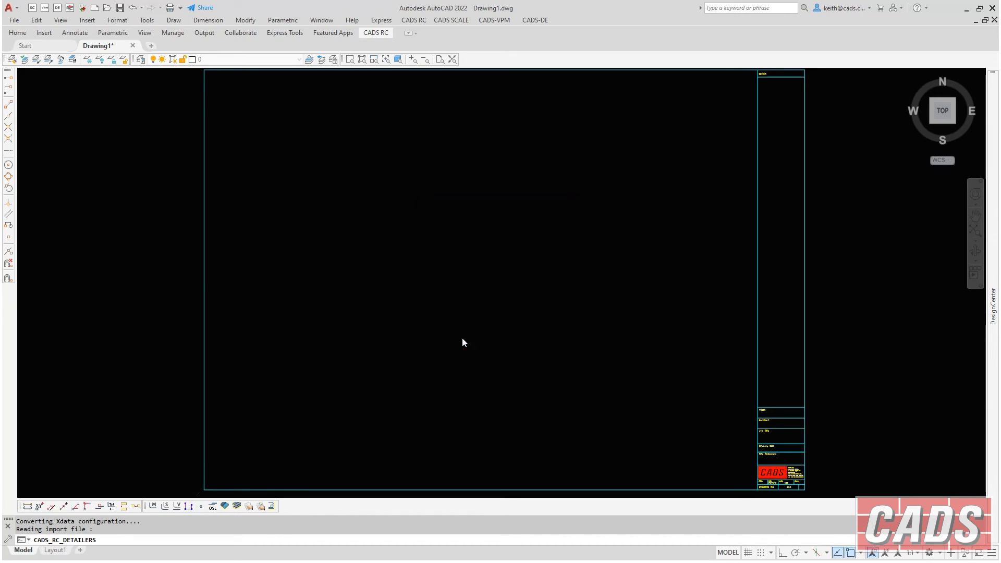
Review the section marker, label and bar dimension configurations for the beam drawing.
left_click(528, 245)
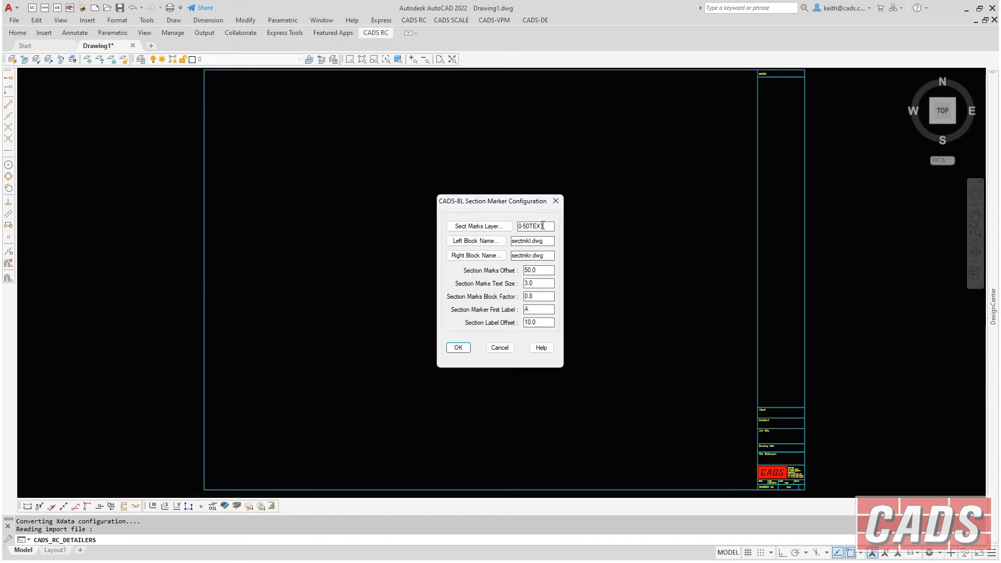
key("Return")
left_click(552, 260)
left_click(545, 277)
left_click(528, 291)
left_click(459, 365)
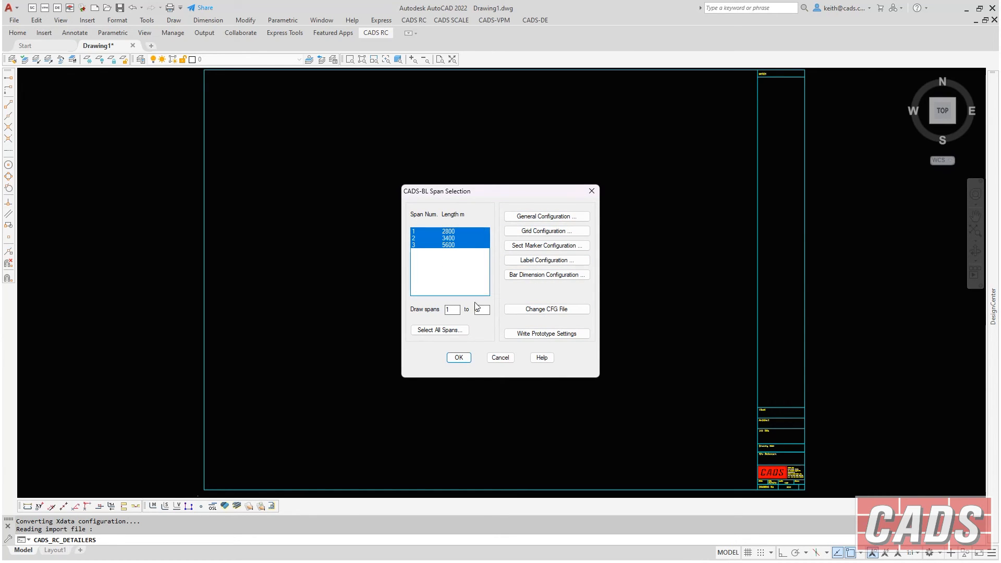
Draw the selected spans and create a member titled Beam 1 for their reinforcement.
left_click(465, 357)
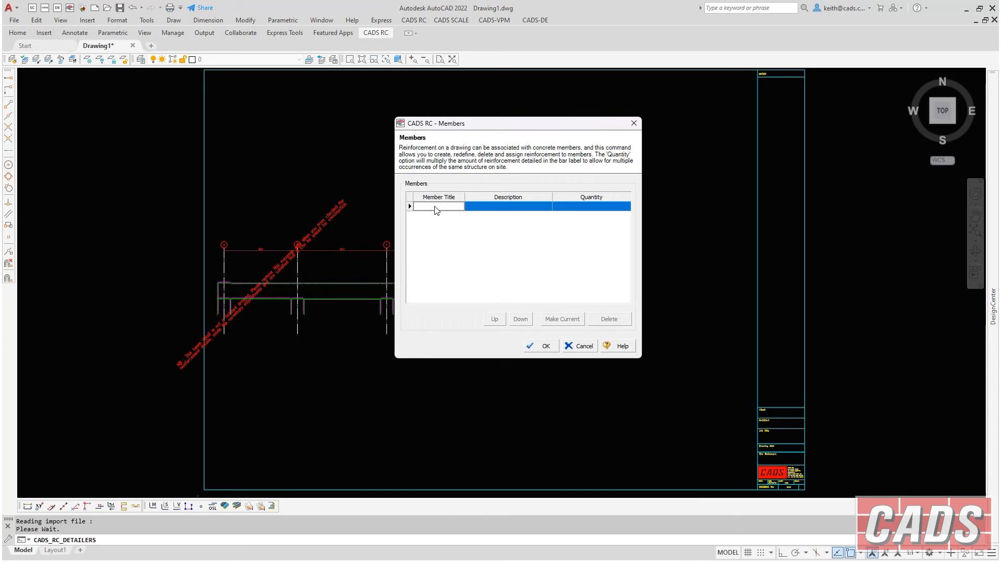
type("B")
key("Caps_Lock")
type("eam 1")
key("Tab")
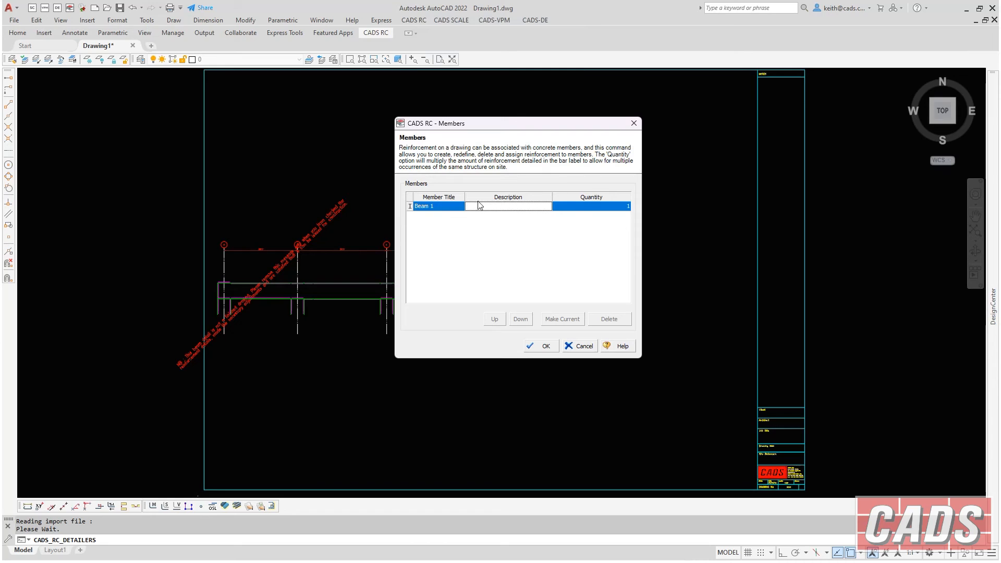
left_click(613, 208)
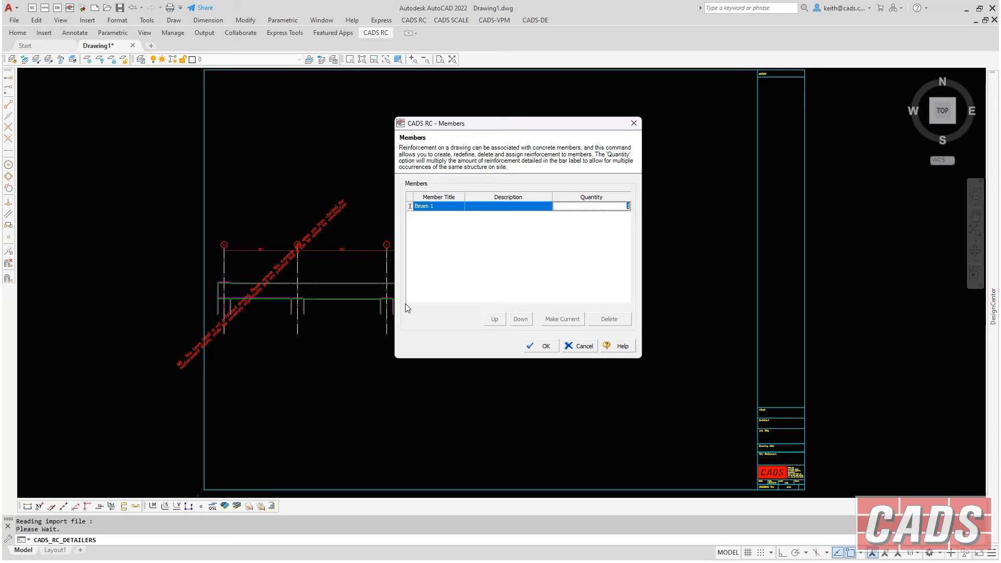
left_click(452, 206)
double_click(453, 205)
left_click(617, 205)
left_click(547, 346)
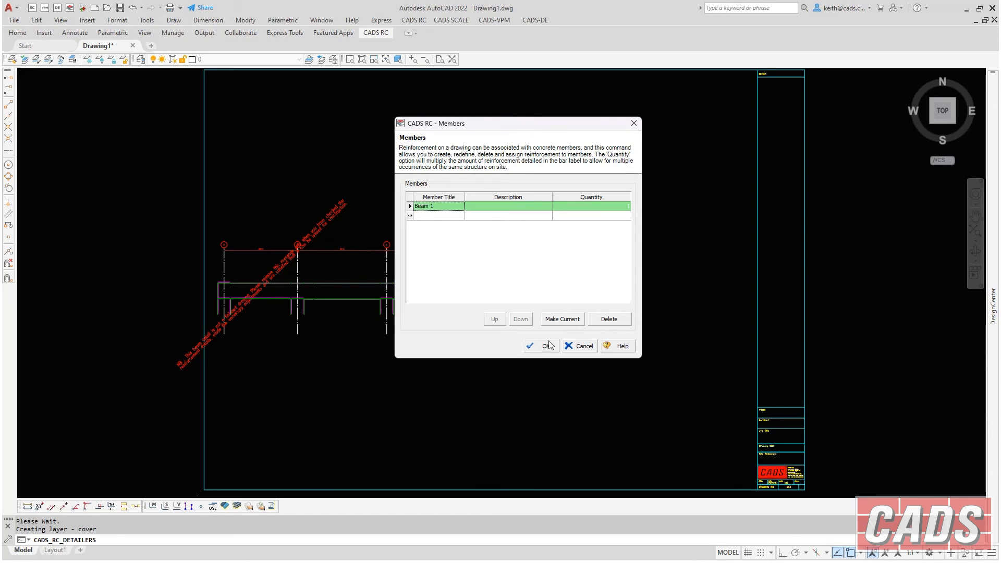
left_click(552, 347)
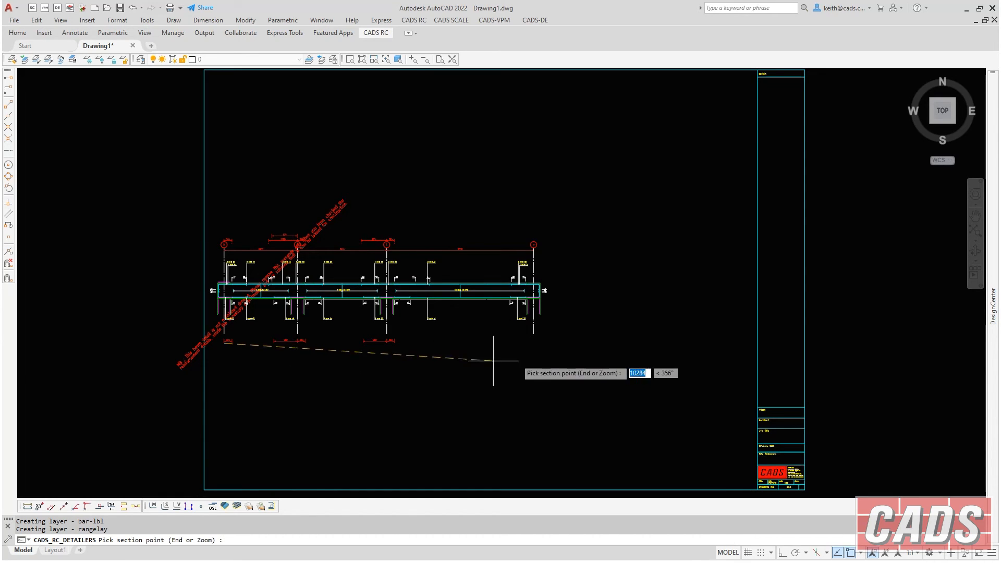
Place two cross-sections in each of the three spans and insert the beam detail in the upper part of the drawing sheet.
left_click(239, 291)
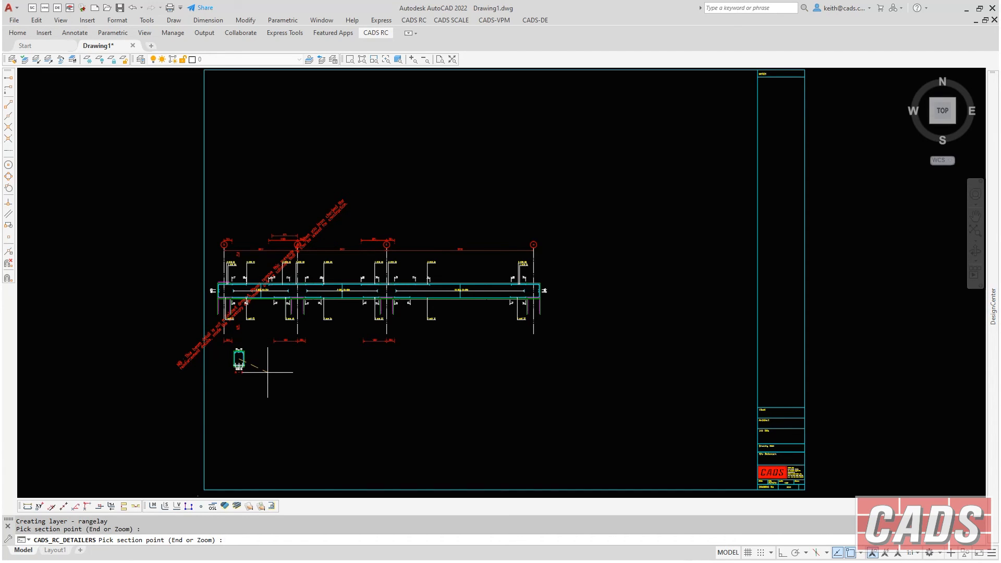
left_click(267, 291)
left_click(323, 365)
left_click(351, 360)
left_click(422, 357)
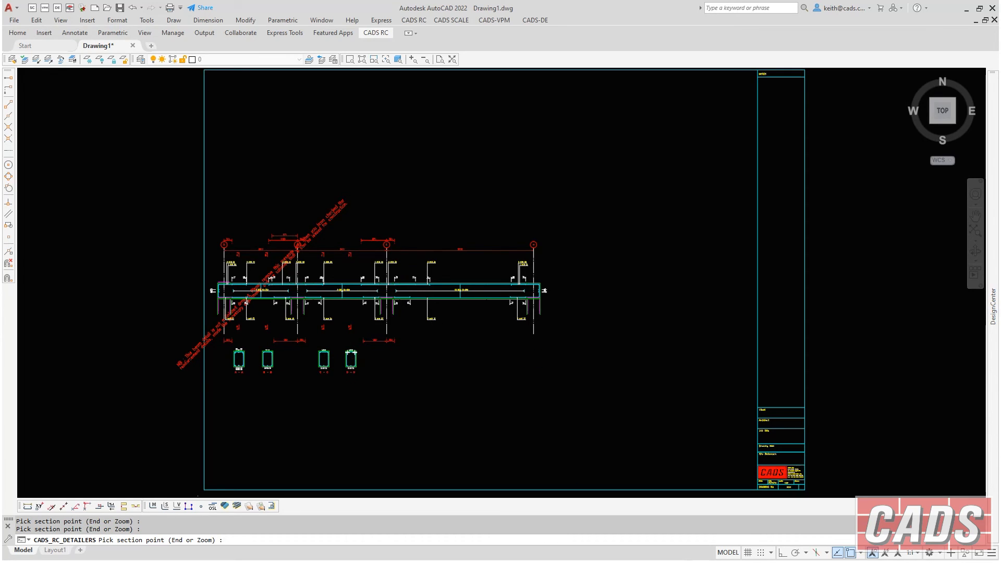
left_click(486, 347)
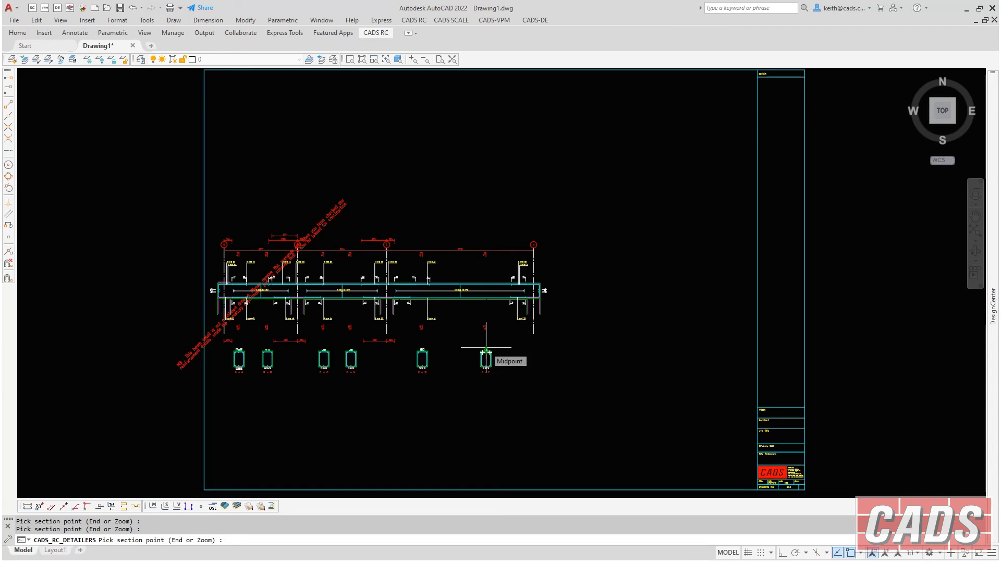
type("e")
key("Return")
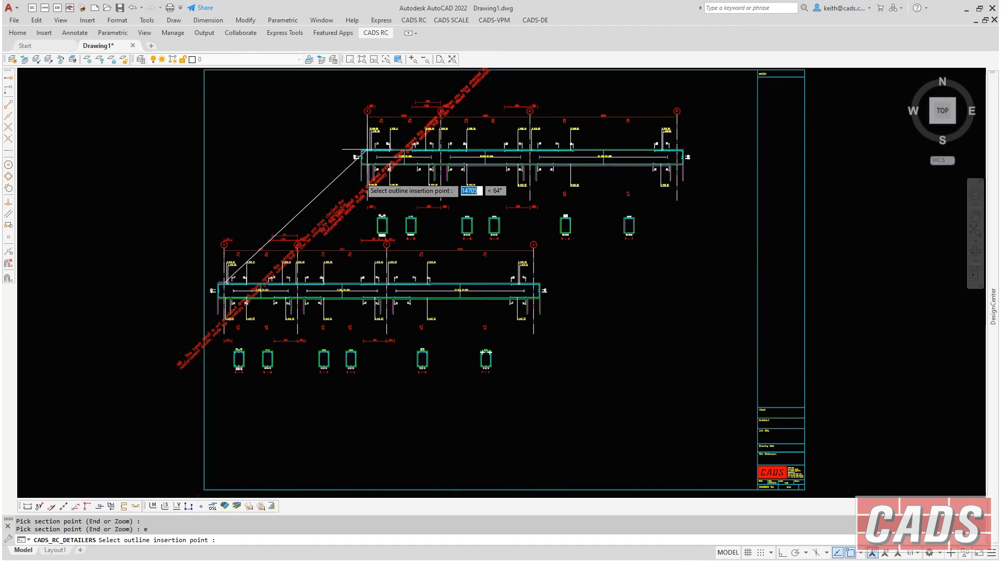
left_click(345, 161)
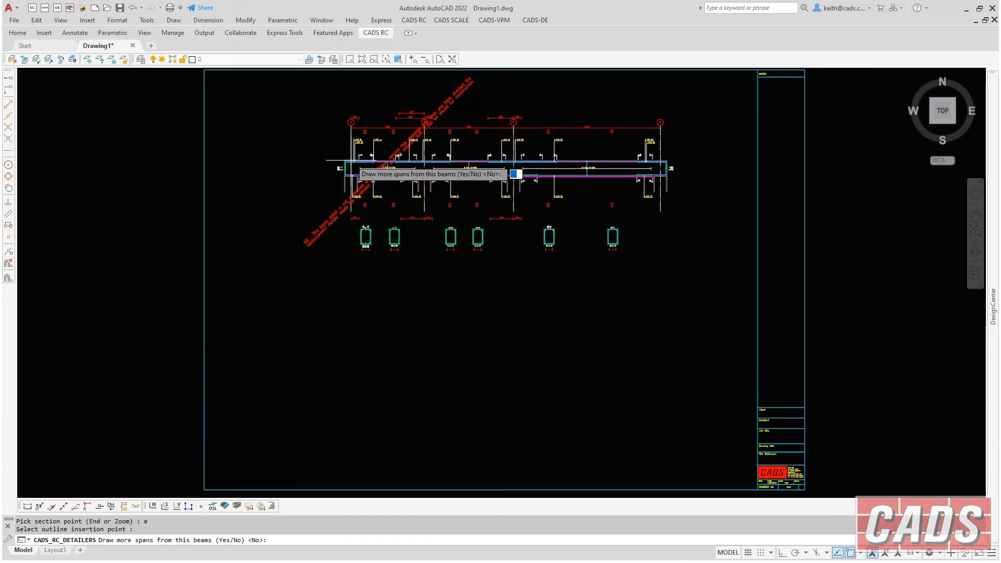
Finish drawing spans from this beam and erase the diagonal warning note across the beam detail.
key("Escape")
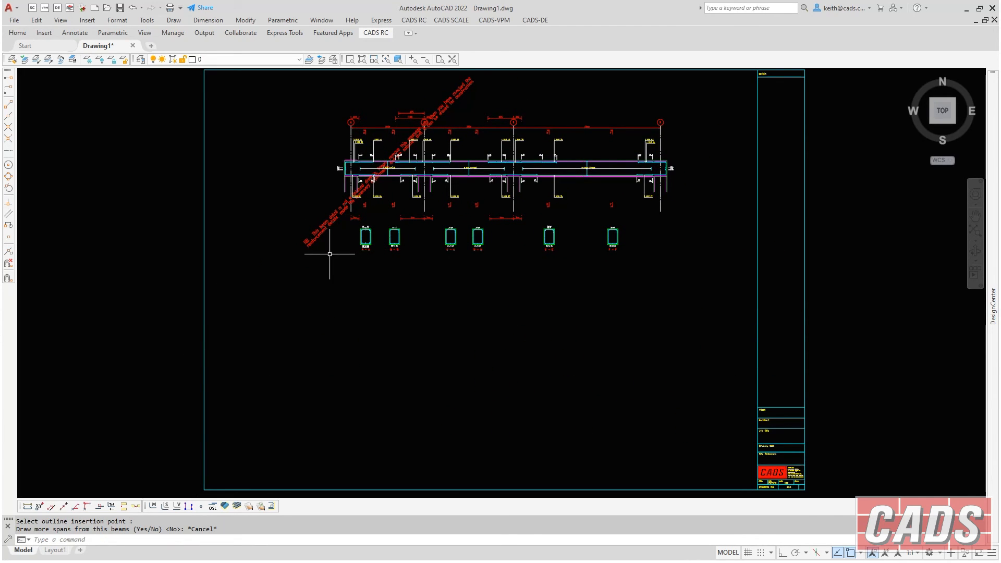
scroll(321, 216, "up", 2)
mouse_move(321, 216)
middle_mouse_down()
mouse_move(286, 340)
mouse_move(302, 375)
mouse_move(313, 346)
middle_mouse_up()
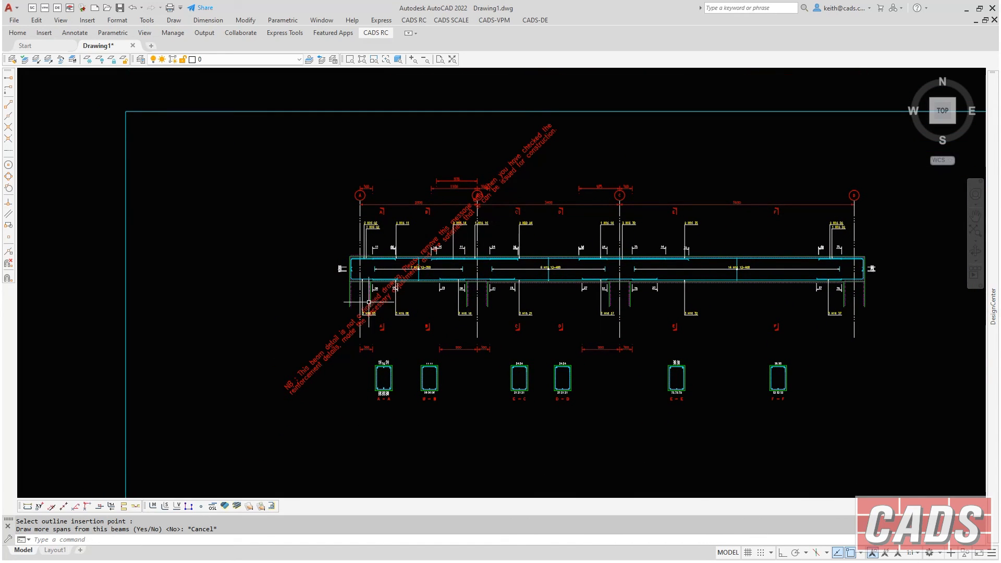
left_click(323, 402)
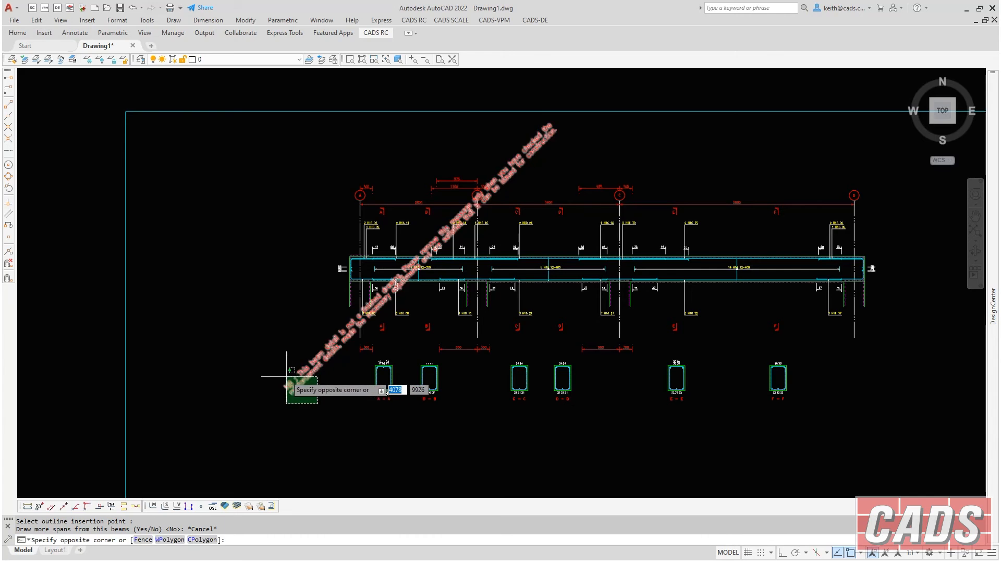
left_click(285, 375)
key("Delete")
Inspect the bar label data of the top bar in the third span without changing it.
middle_click_drag(397, 291, 273, 268)
scroll(376, 268, "up", 2)
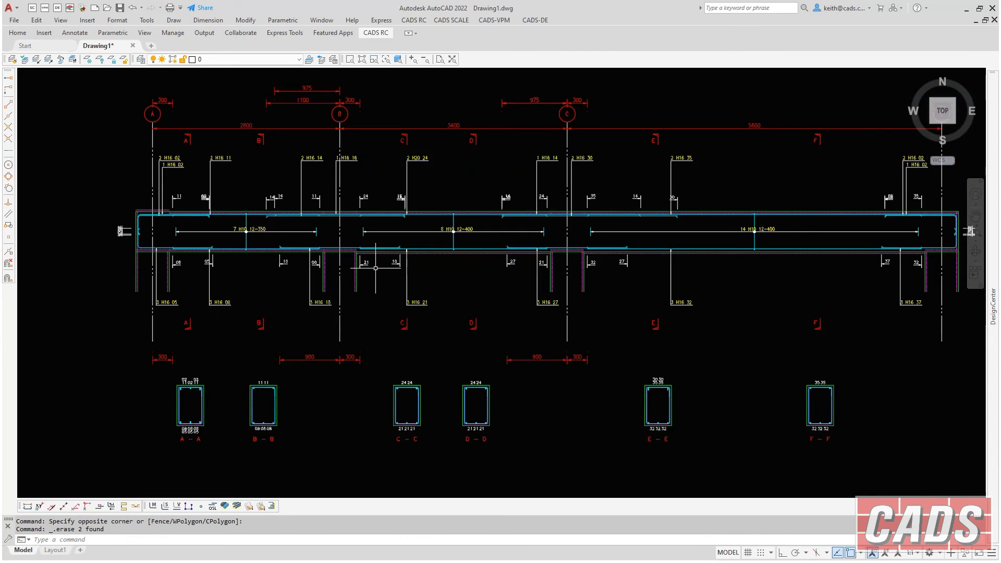
middle_click_drag(376, 268, 304, 292)
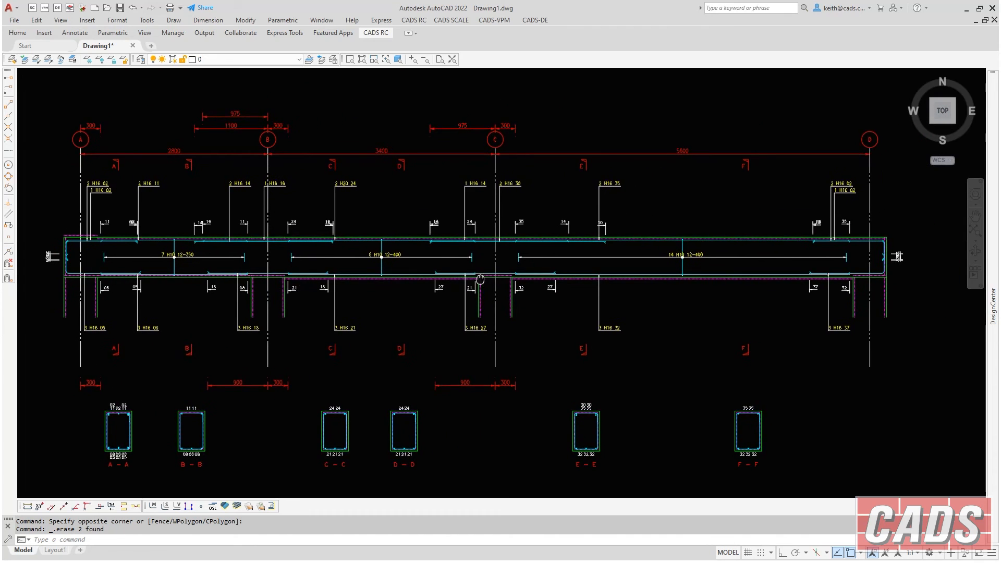
middle_click_drag(481, 279, 315, 280)
scroll(600, 276, "up", 2)
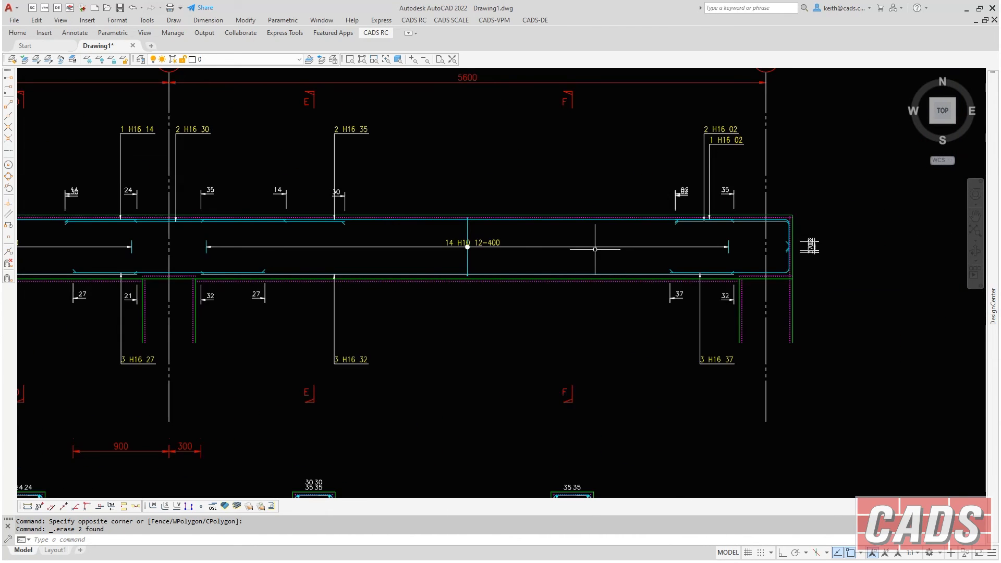
double_click(595, 220)
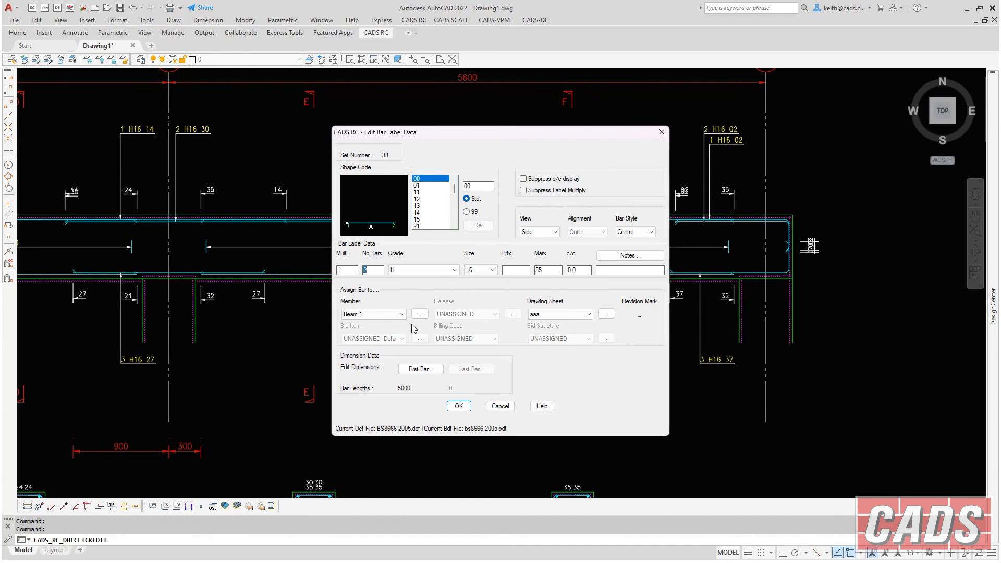
left_click(500, 405)
Open the reinforcement bar schedule for the drawing to view the Beam 1 bars.
scroll(598, 319, "down", 2)
scroll(577, 266, "down", 3)
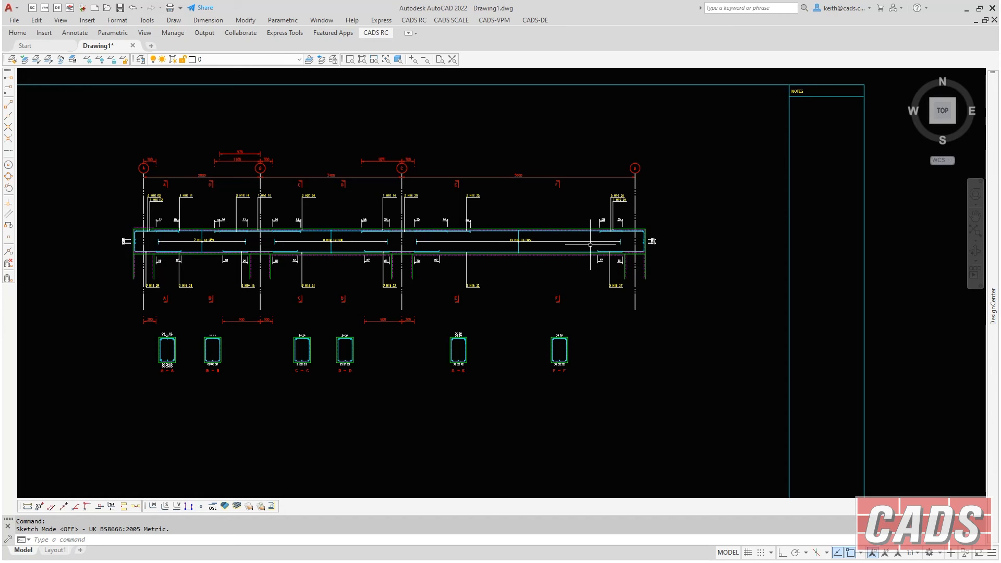
mouse_move(672, 270)
middle_mouse_down()
mouse_move(714, 254)
mouse_move(672, 225)
middle_mouse_up()
scroll(687, 266, "down", 2)
scroll(686, 264, "up", 2)
scroll(714, 254, "down", 2)
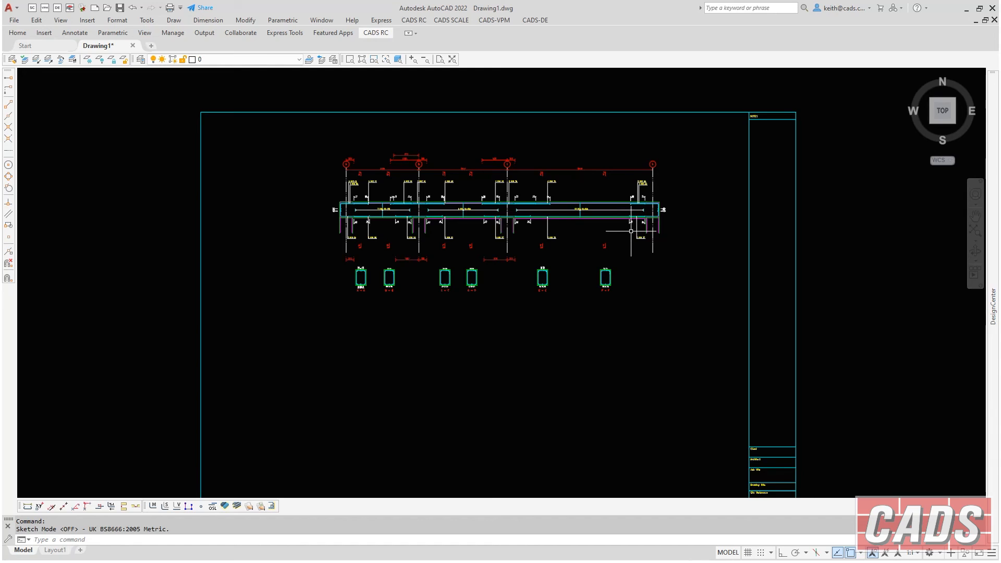
left_click(423, 22)
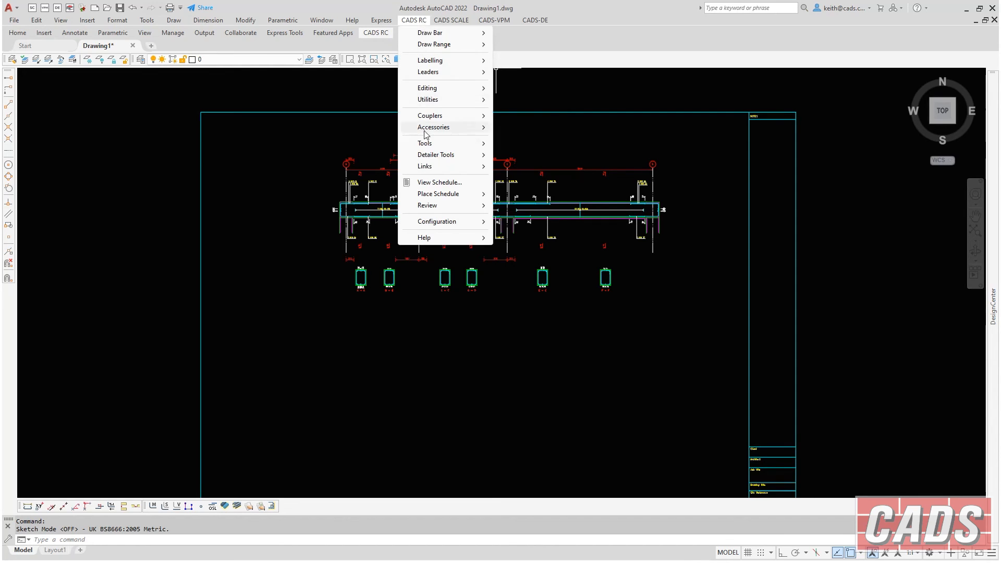
left_click(429, 183)
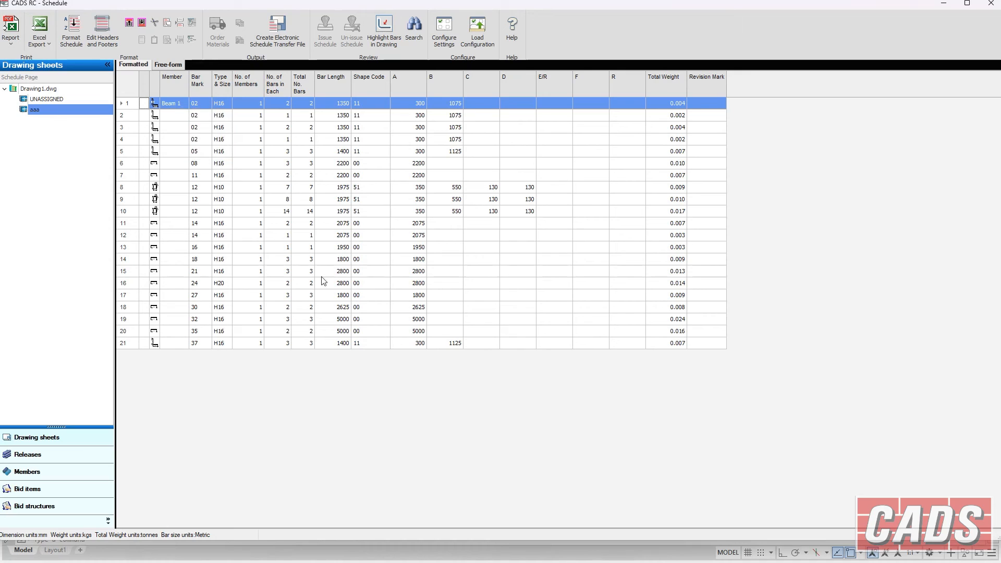
Preview the schedule report for drawing sheet aaa, proceeding despite incomplete or unlabelled bars, and return to the drawing.
left_click(18, 41)
left_click(30, 57)
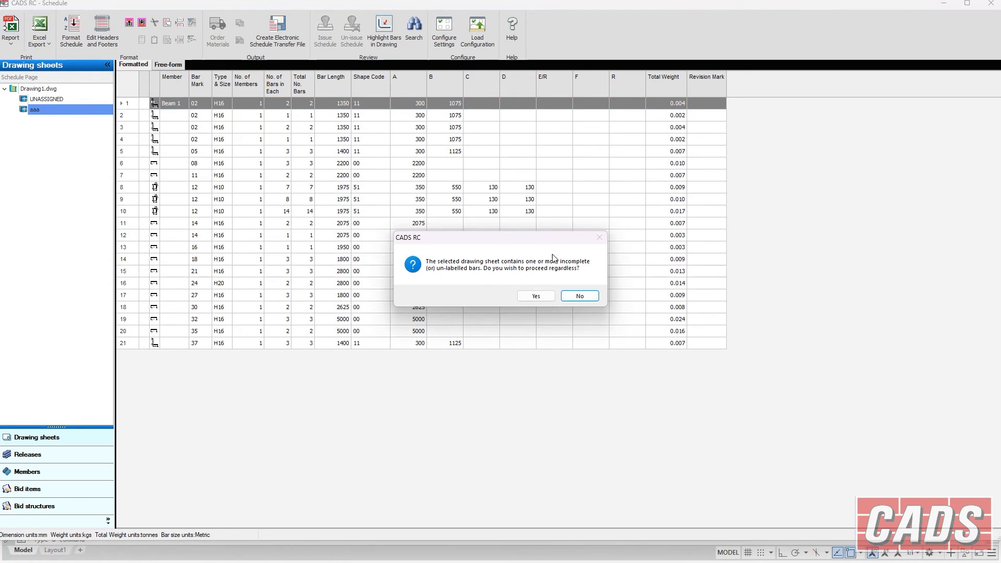
left_click(544, 292)
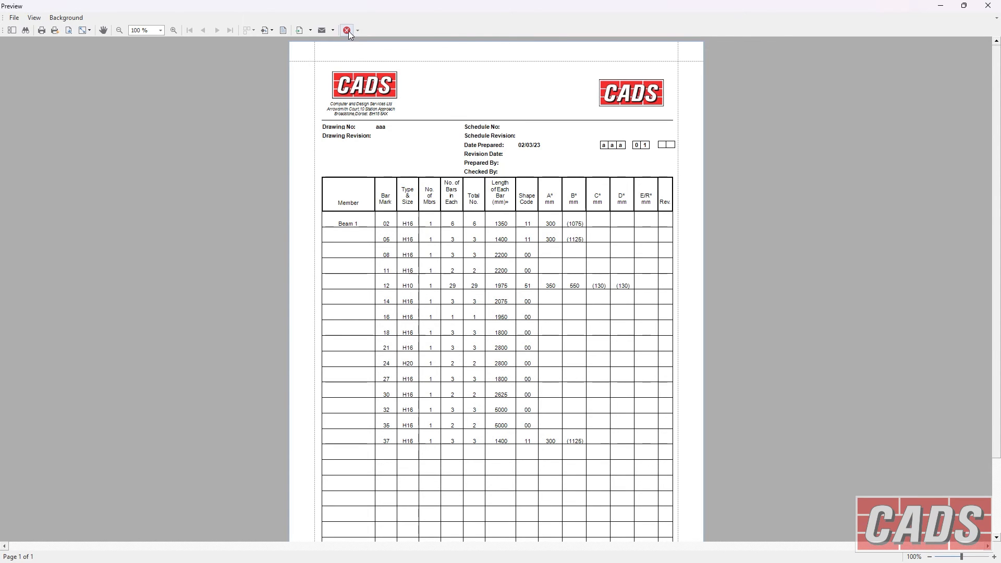
scroll(401, 120, "down", 3)
scroll(401, 120, "up", 3)
left_click(347, 30)
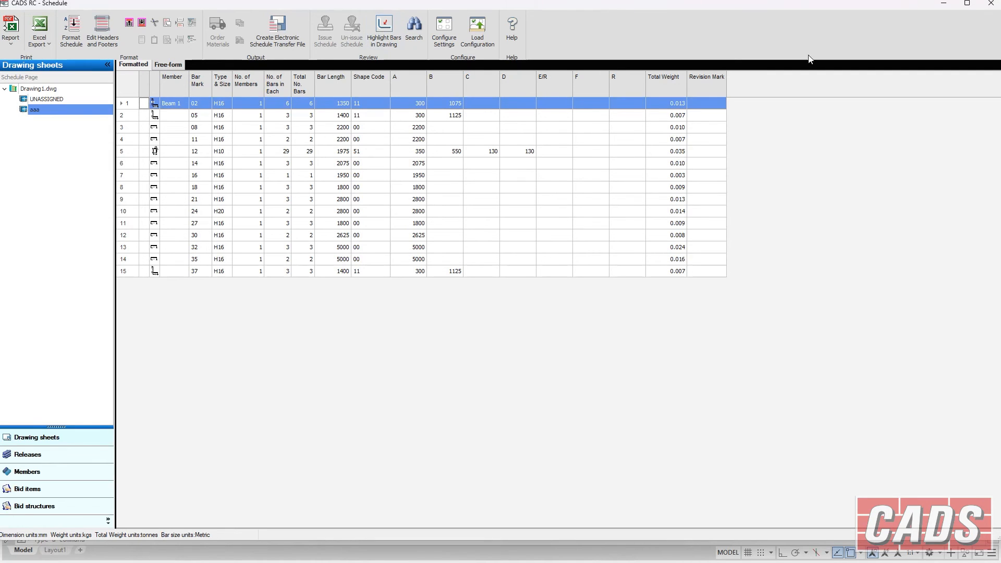
left_click(990, 5)
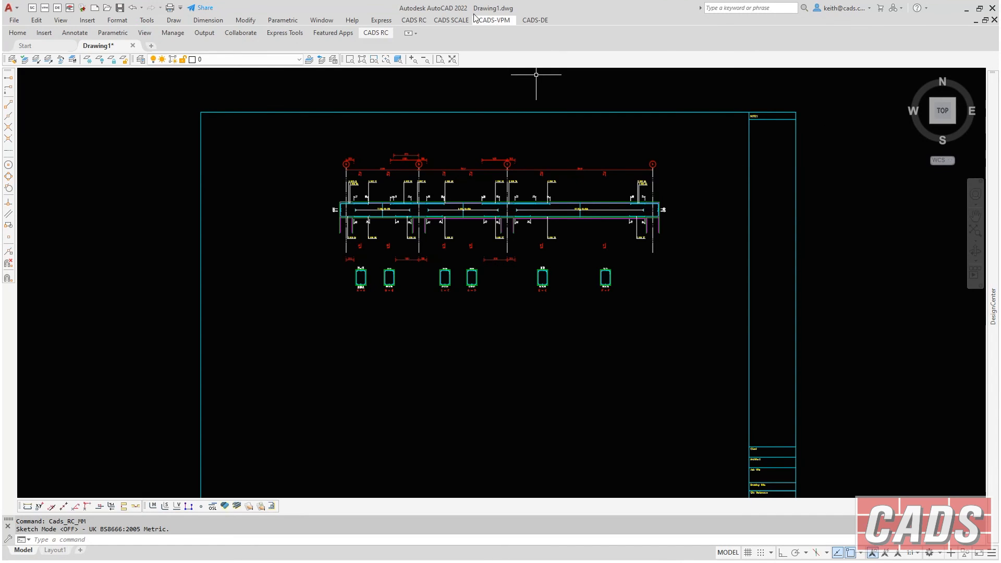
Import the beam design file 3 Span Varying.CBD through the RC Beam Designer Link.
left_click(423, 19)
mouse_move(459, 166)
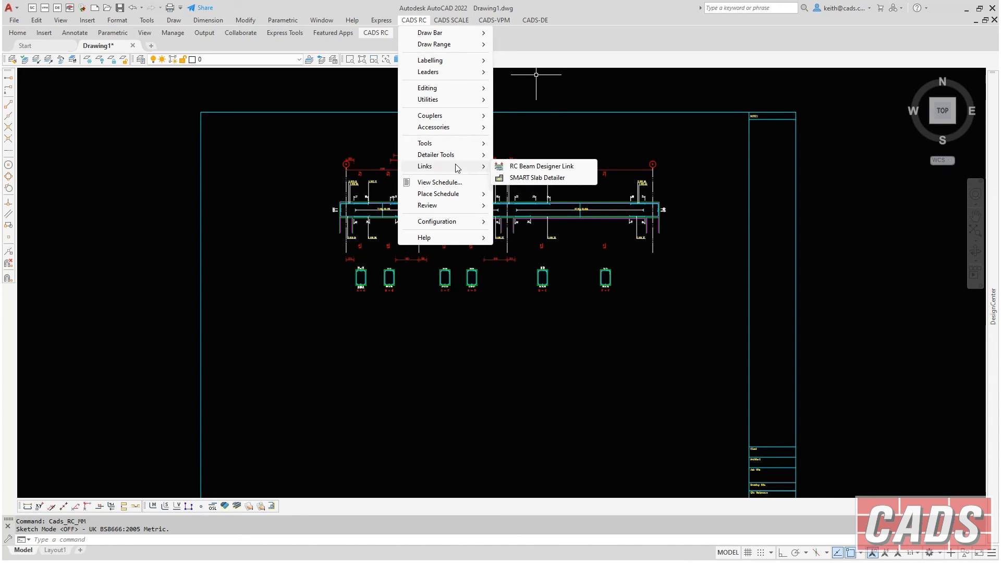
left_click(518, 177)
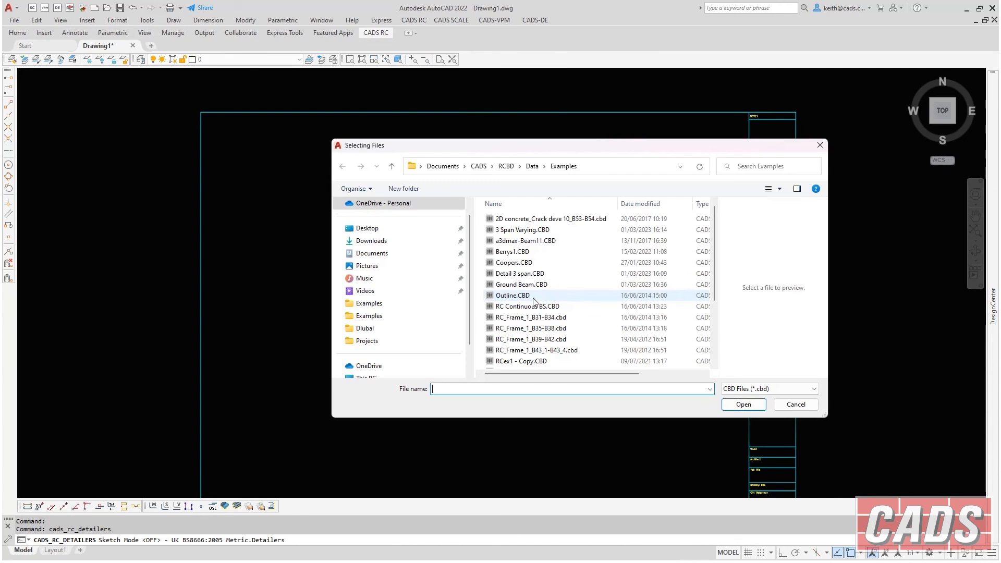
left_click(515, 241)
left_click(522, 229)
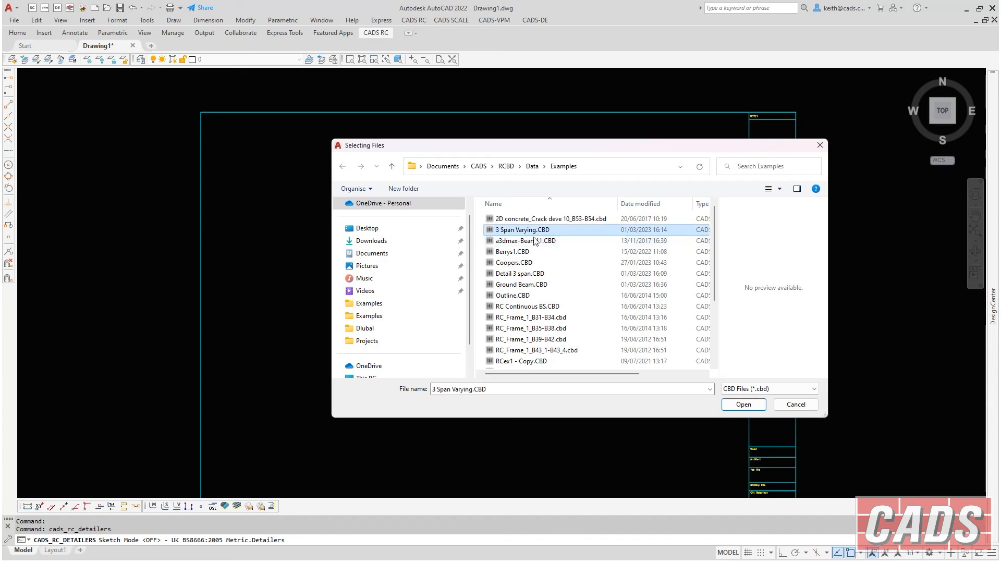
left_click(744, 404)
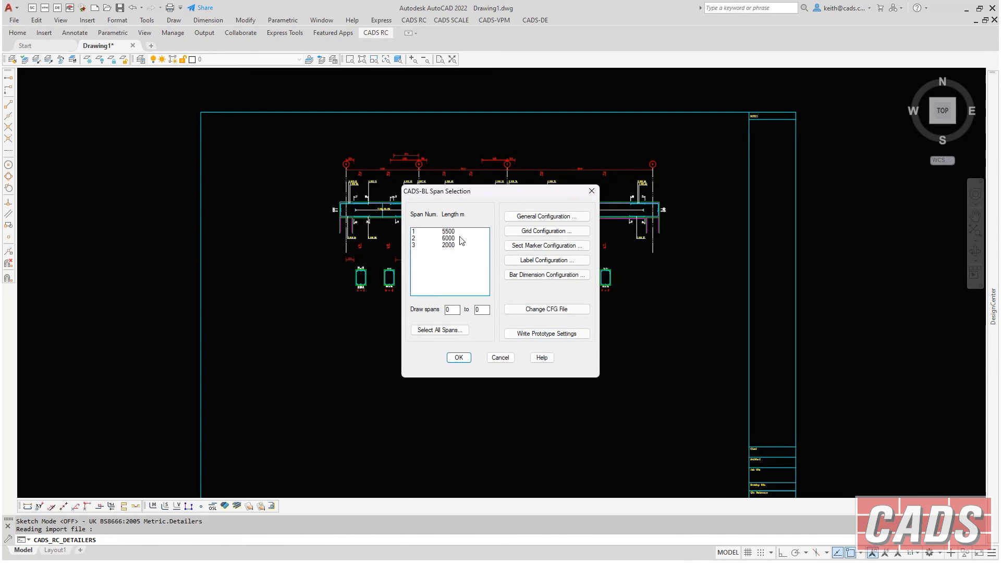
Draw all three spans of the imported beam and add a member titled Beam 2 for their reinforcement.
left_click_drag(457, 231, 459, 246)
left_click(458, 357)
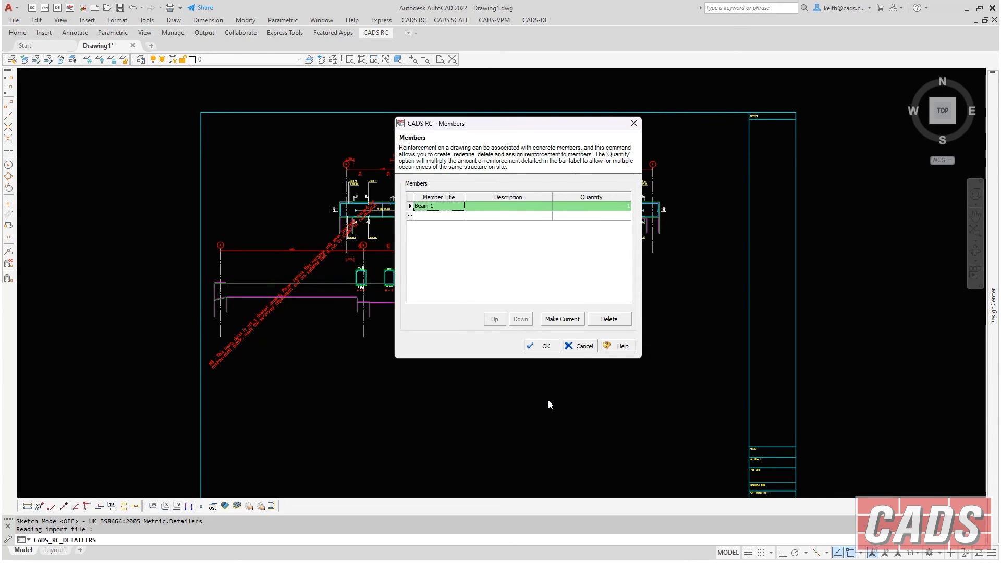
left_click(453, 216)
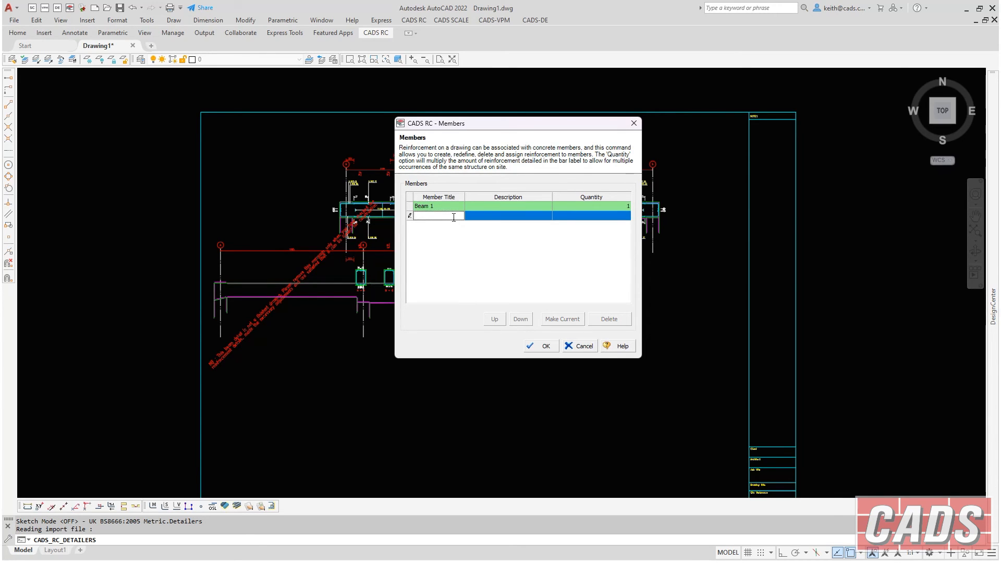
type("B")
key("Caps_Lock")
type("eam 2")
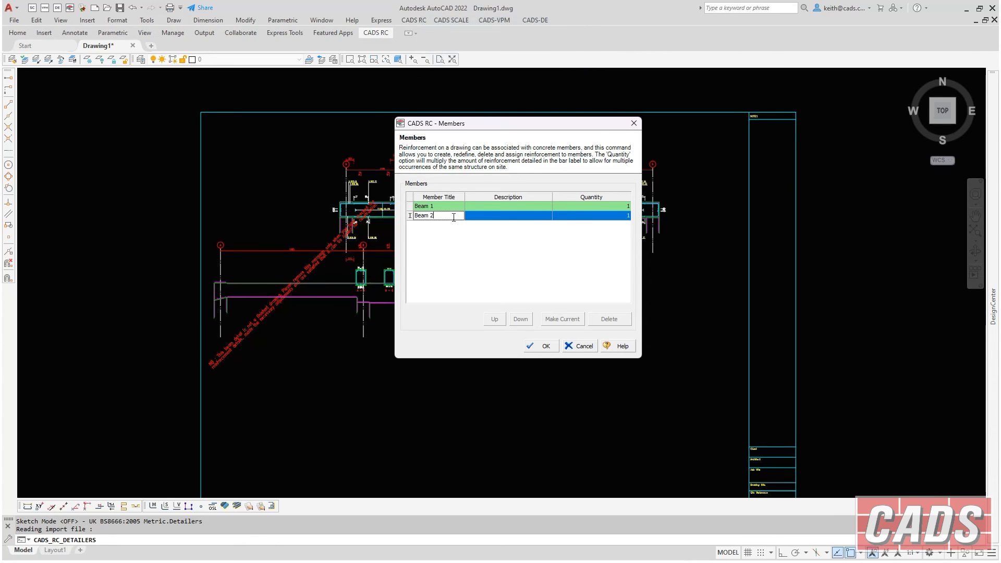
key("Tab")
left_click(620, 215)
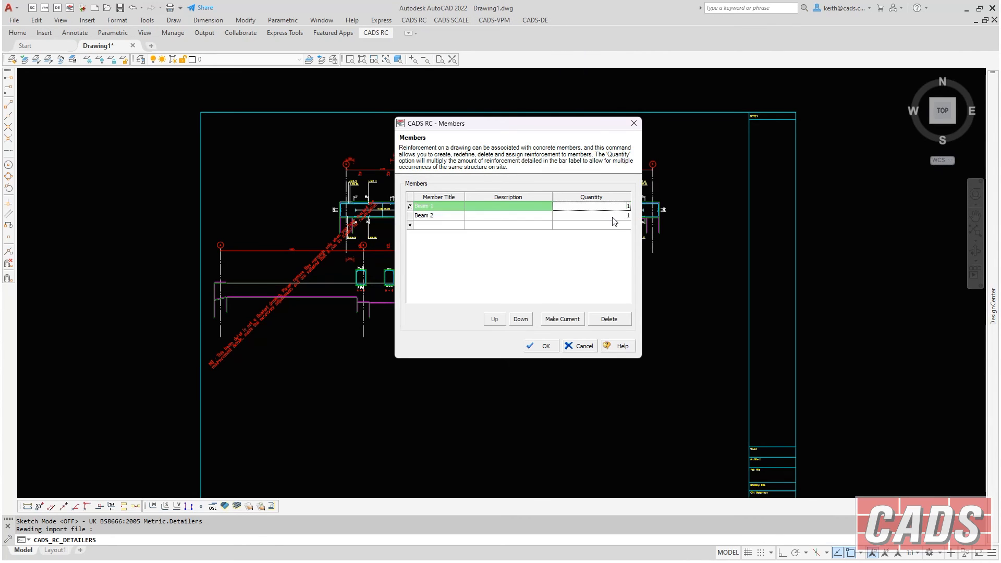
left_click(547, 346)
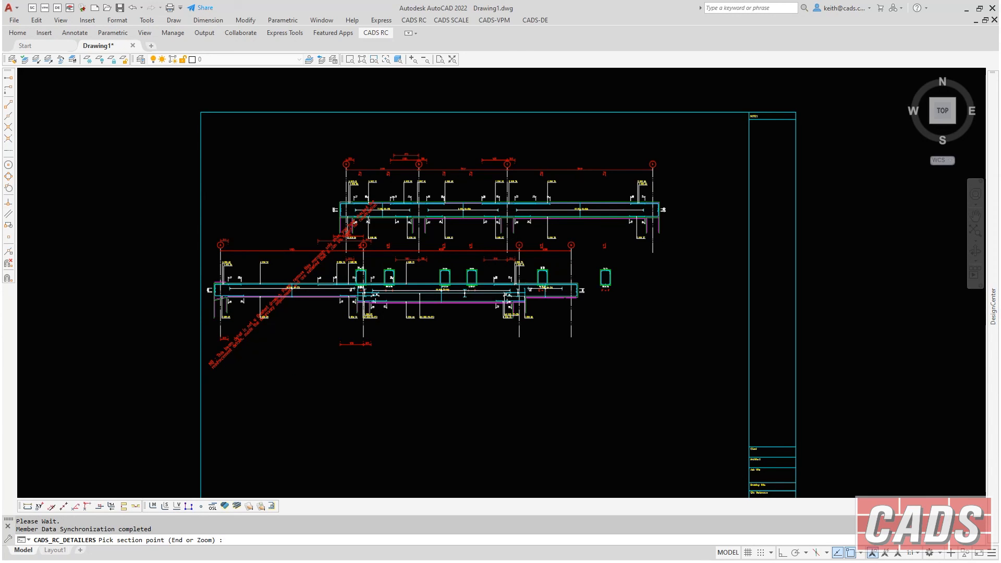
Place two cross-sections in each of the first two spans and one in the third, and insert the detail below Beam 1.
left_click(306, 369)
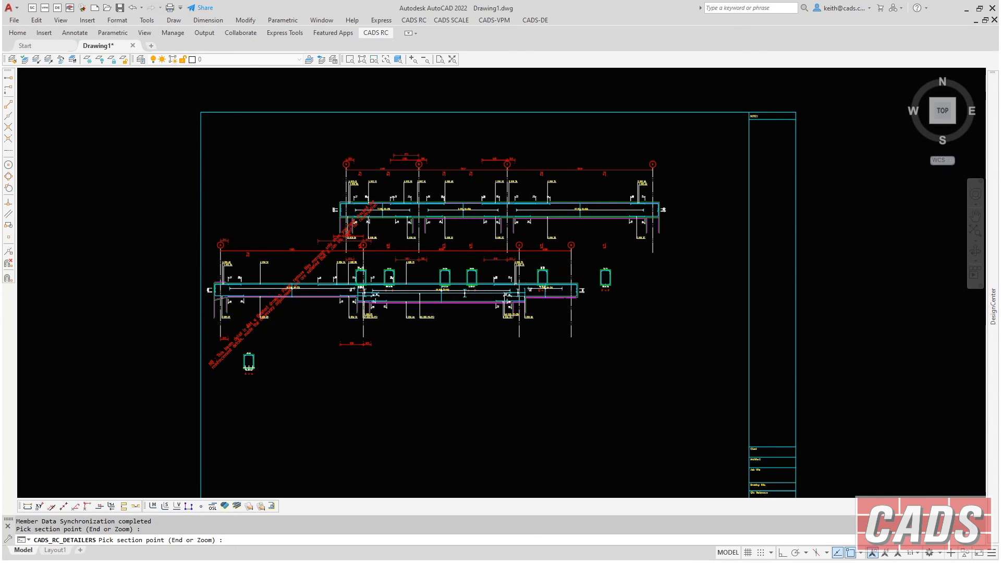
left_click(389, 368)
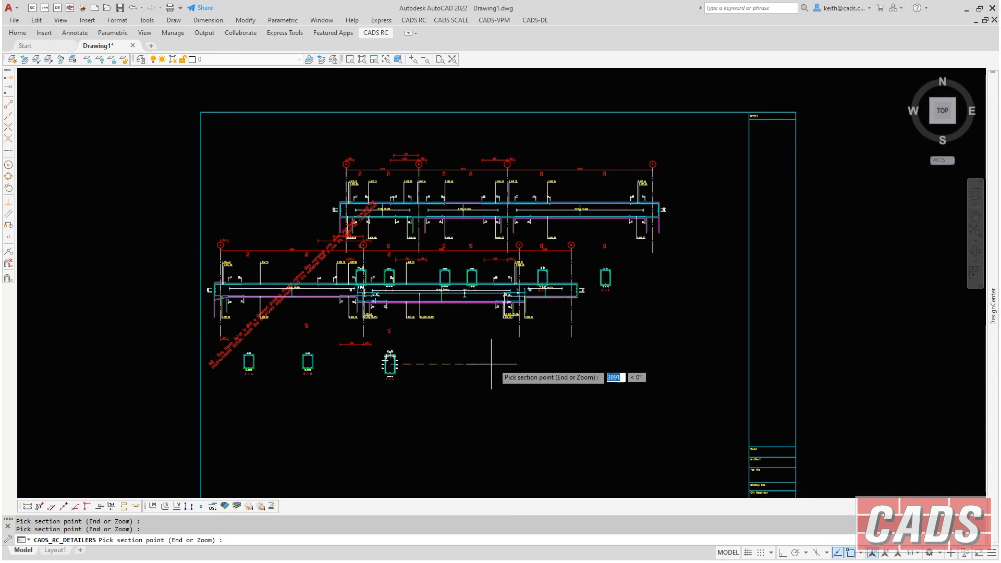
left_click(455, 365)
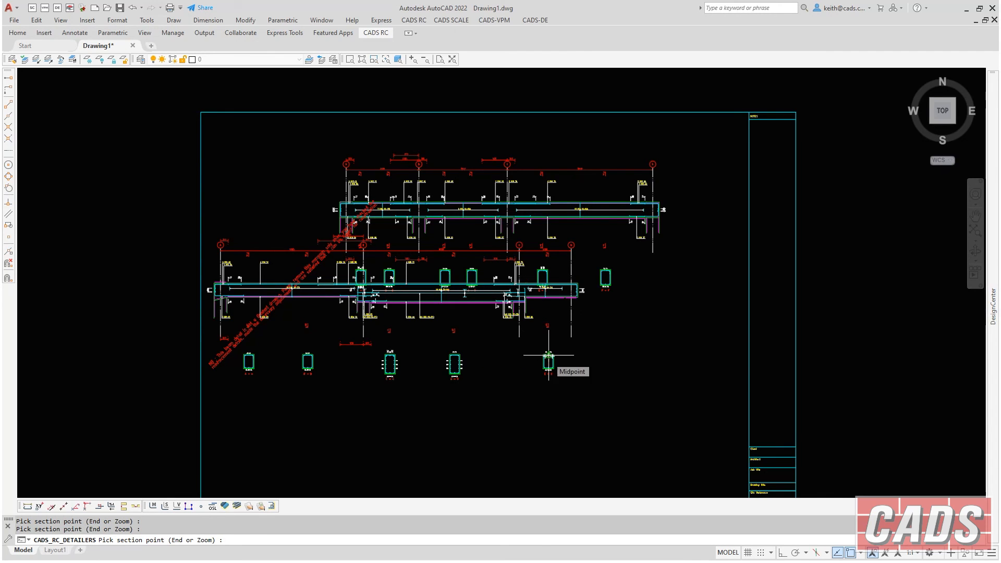
type("e")
key("Return")
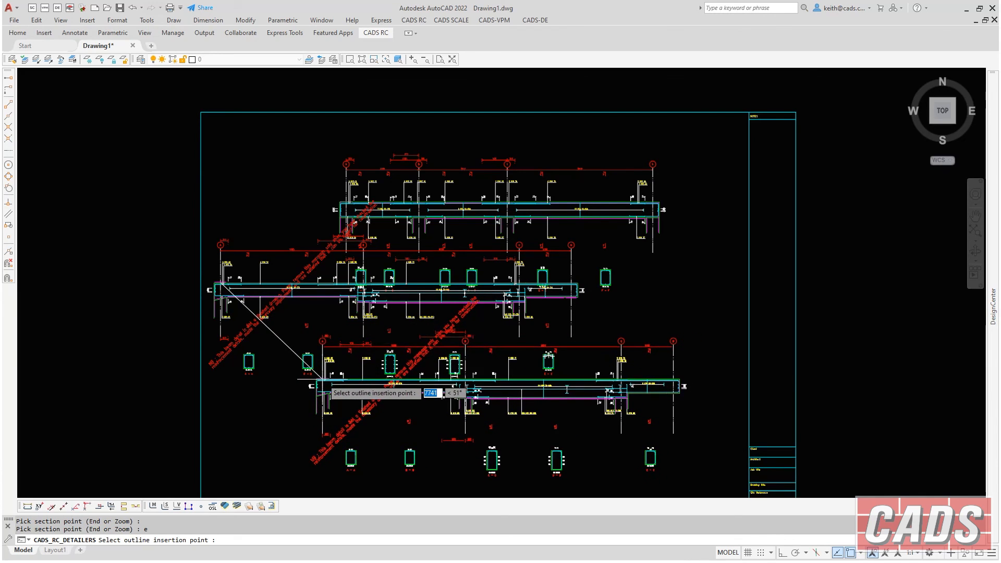
left_click(326, 376)
key("Escape")
key("Escape")
Erase the diagonal warning note from the lower beam detail.
left_click(330, 472)
left_click(292, 453)
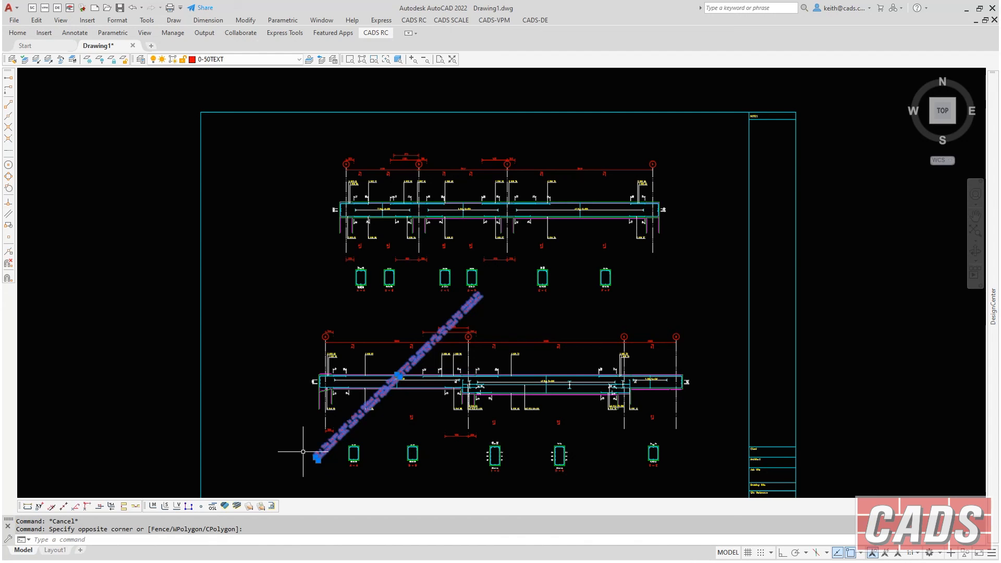
key("Delete")
Examine the bar labels along the second beam and the bar arrangement and marks in section C-C.
scroll(359, 434, "up", 6)
middle_click_drag(395, 398, 281, 370)
scroll(343, 338, "up", 3)
middle_click_drag(343, 337, 329, 303)
scroll(491, 360, "up", 2)
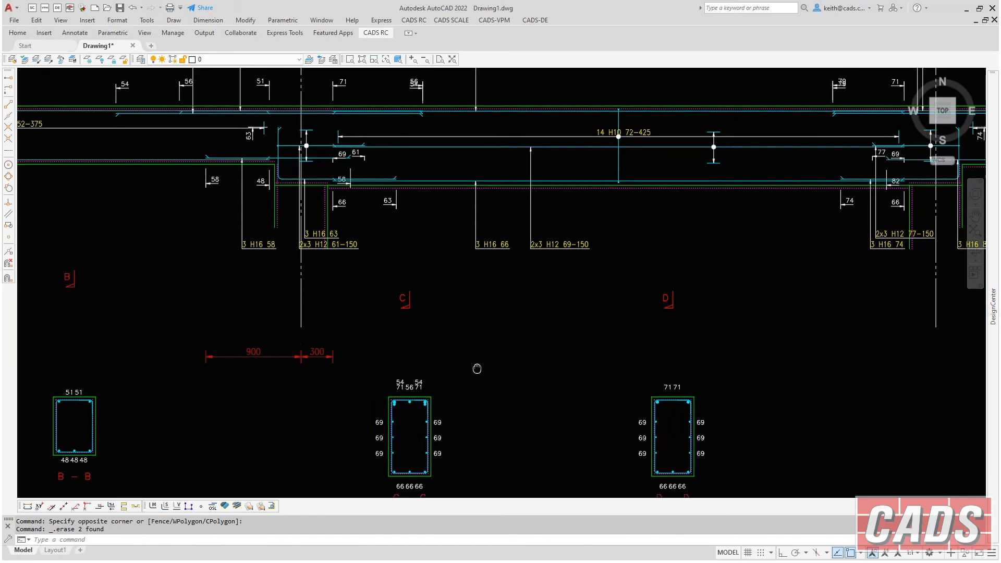
scroll(428, 336, "up", 2)
scroll(425, 345, "up", 2)
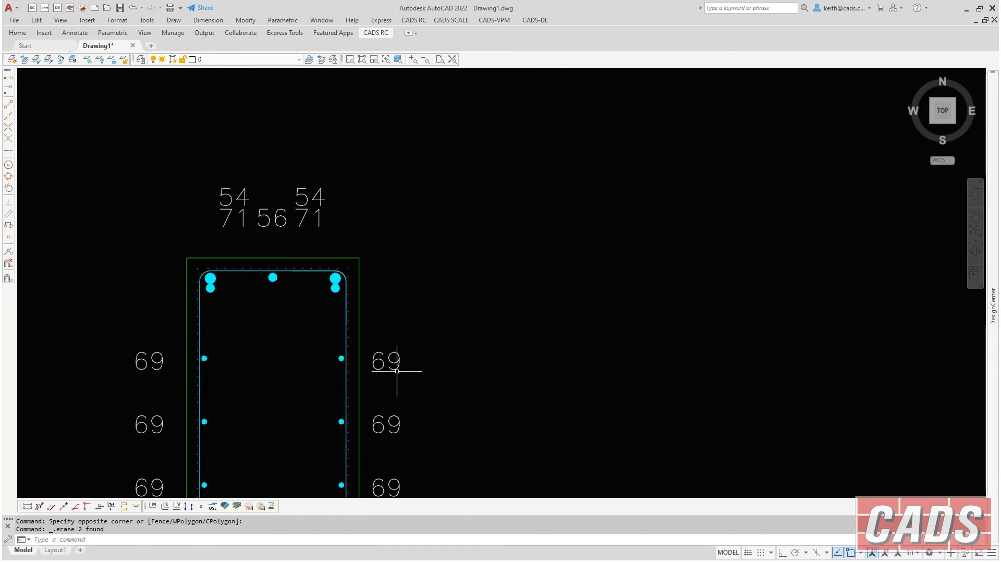
scroll(396, 372, "down", 6)
scroll(397, 370, "down", 2)
Move the rightmost bar mark 71 above section C-C slightly sideways, away from mark 56.
scroll(380, 335, "up", 7)
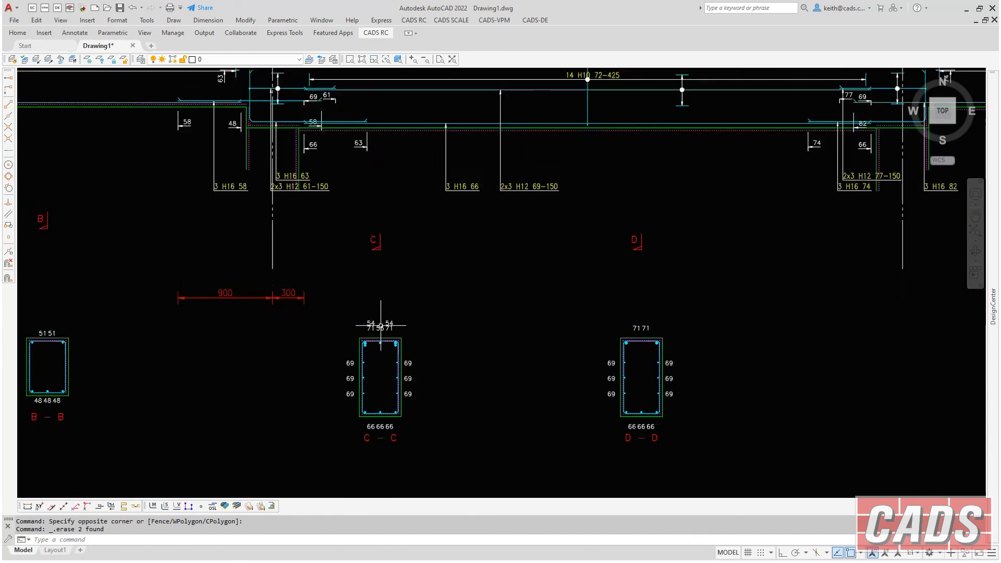
scroll(378, 324, "up", 2)
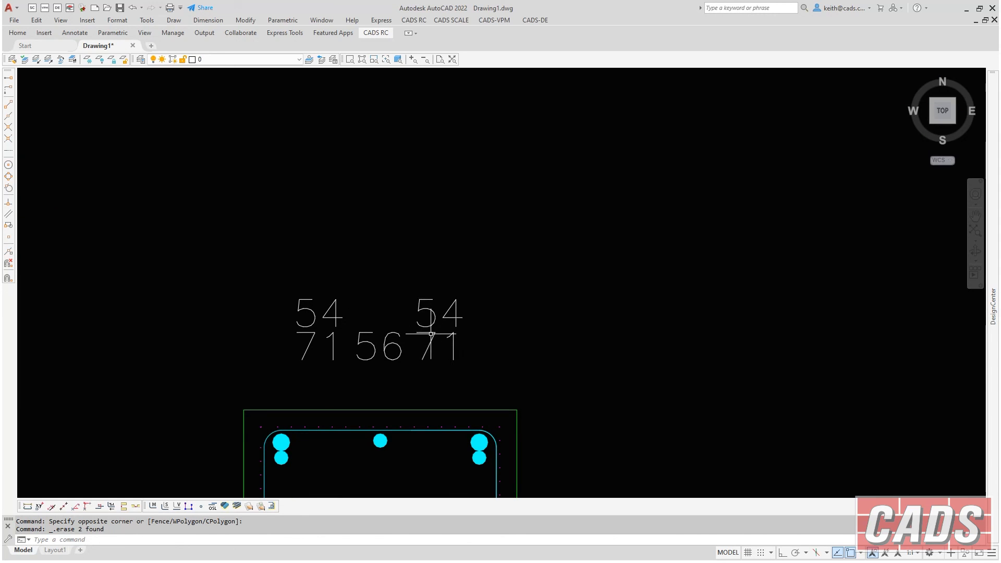
left_click(432, 332)
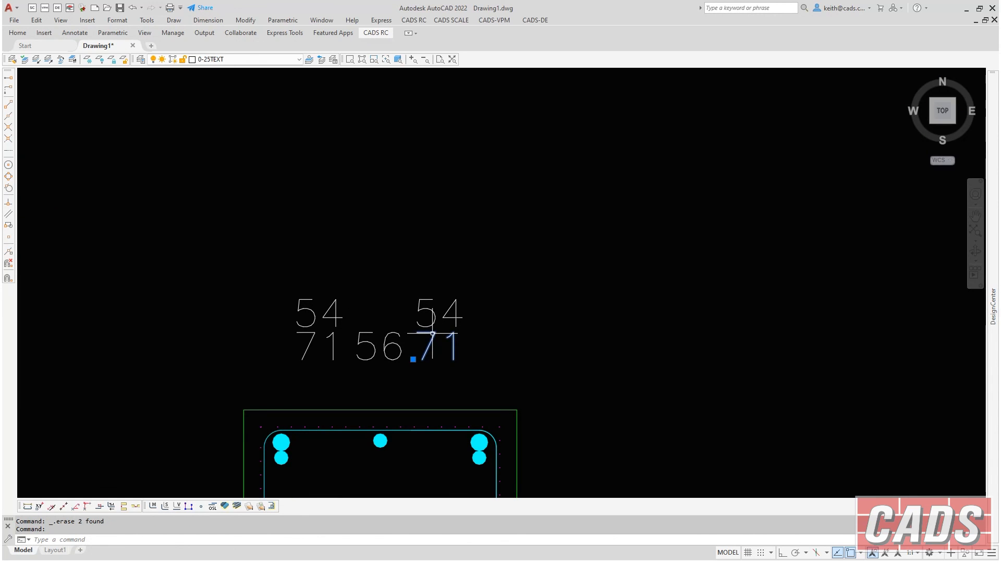
right_click(432, 332)
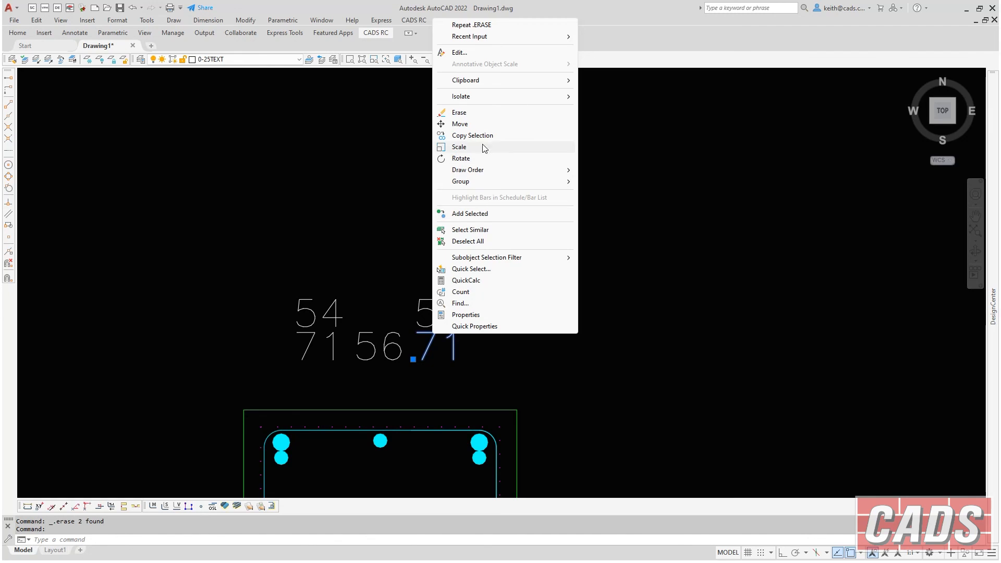
left_click(460, 124)
left_click(451, 347)
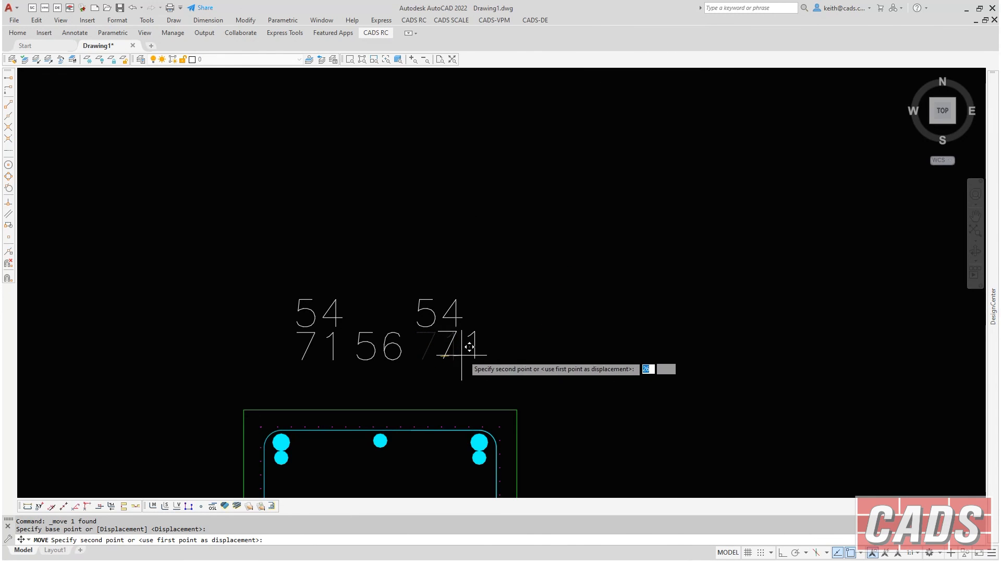
left_click(469, 346)
key("Escape")
key("Escape")
Fit the whole drawing in view and review the bar schedule for drawing sheet aaa, closing it when finished.
scroll(496, 311, "down", 10)
middle_click_drag(496, 309, 485, 399)
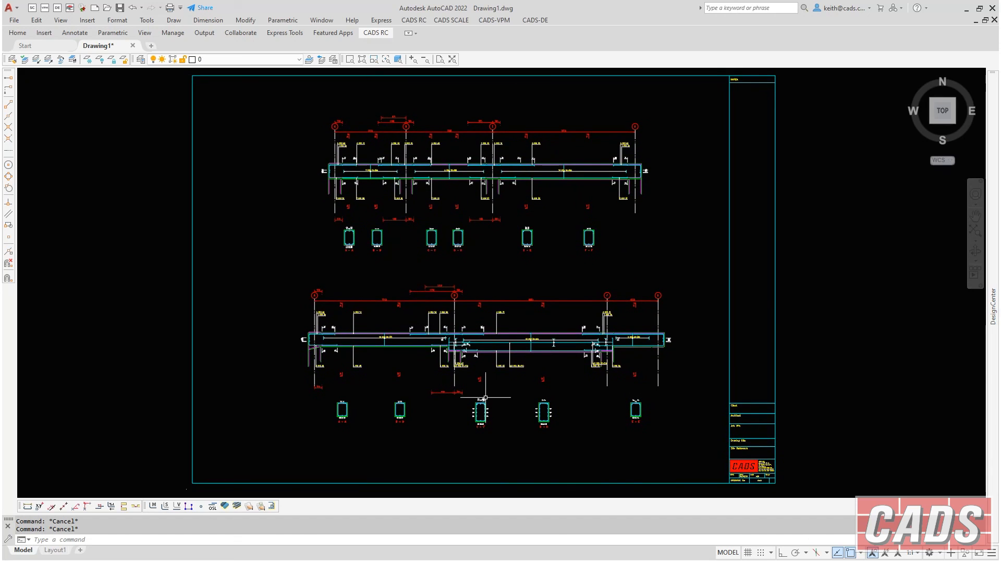
left_click(452, 60)
left_click(414, 20)
left_click(437, 183)
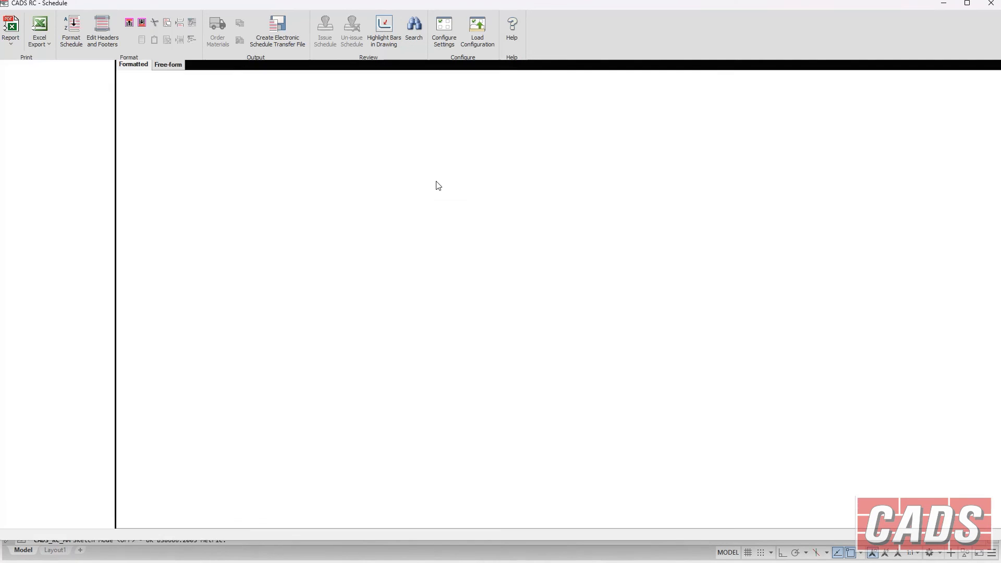
scroll(330, 207, "down", 1)
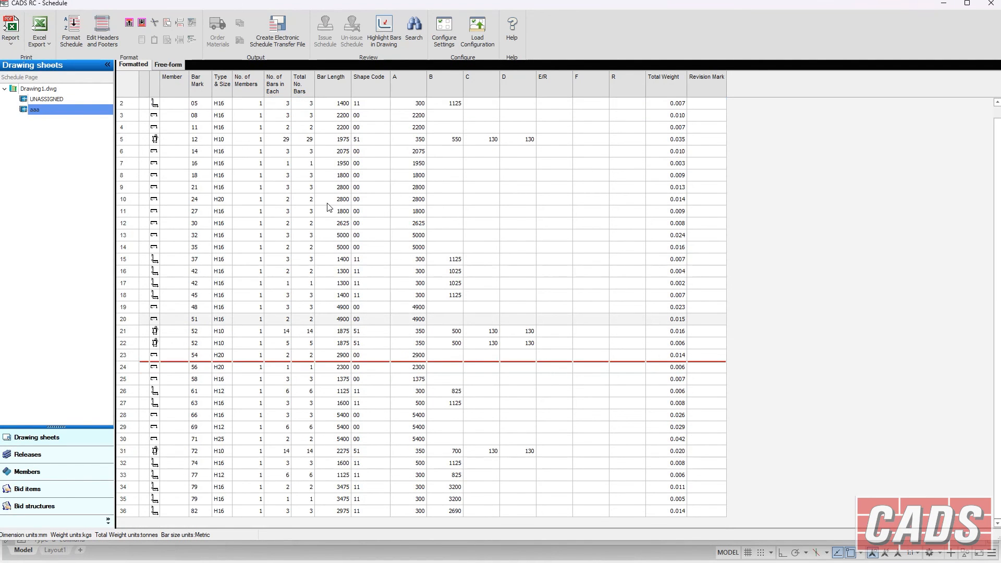
scroll(329, 208, "up", 1)
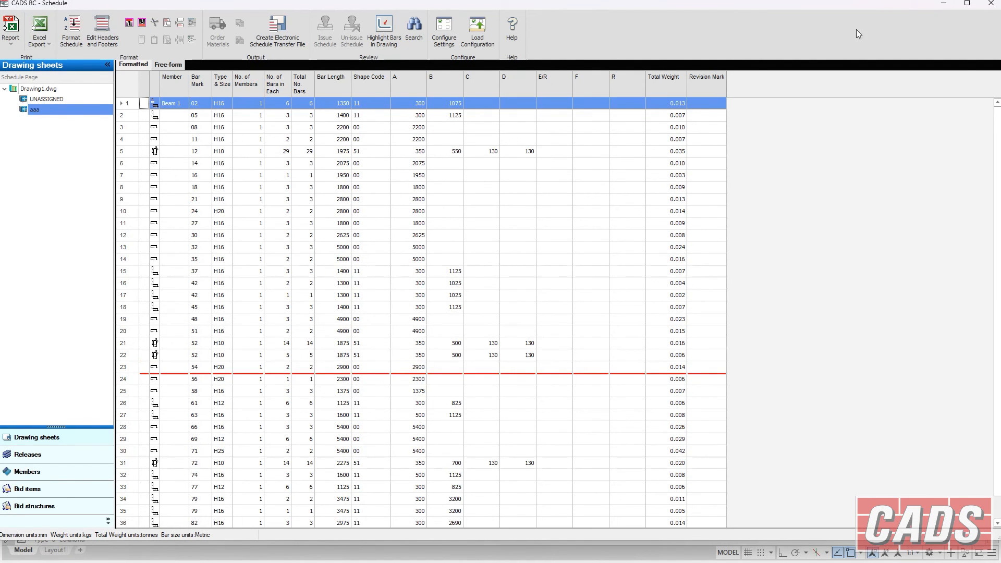
left_click(991, 4)
Assign all the bars in the lower beam detail and its sections to member Beam 2.
left_click(414, 20)
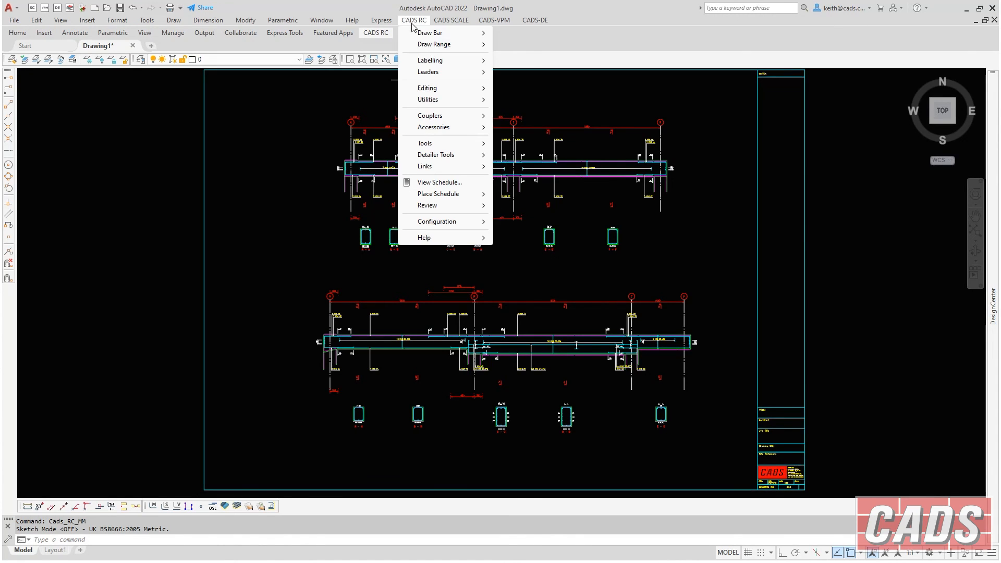
mouse_move(453, 89)
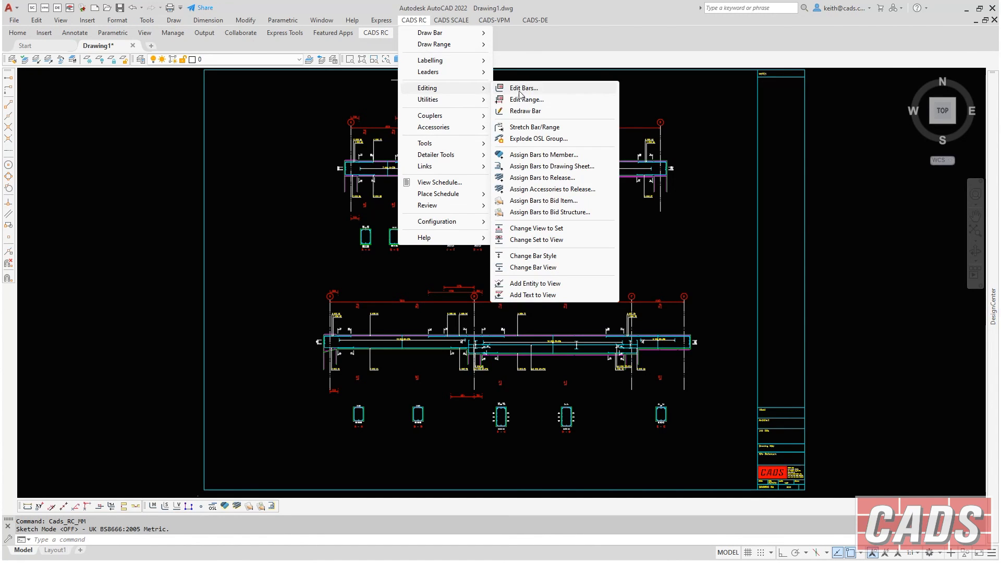
left_click(544, 155)
left_click(441, 332)
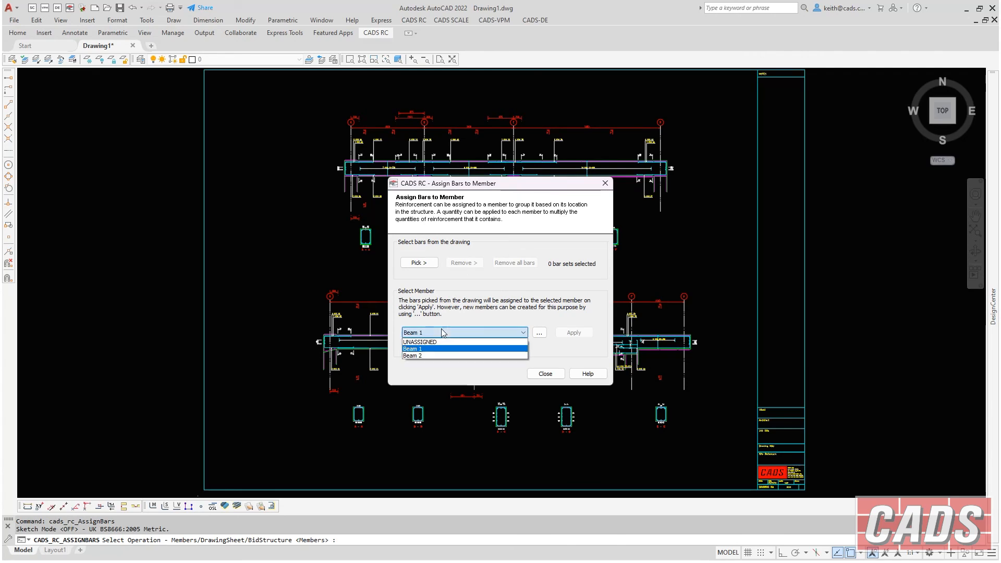
left_click(434, 357)
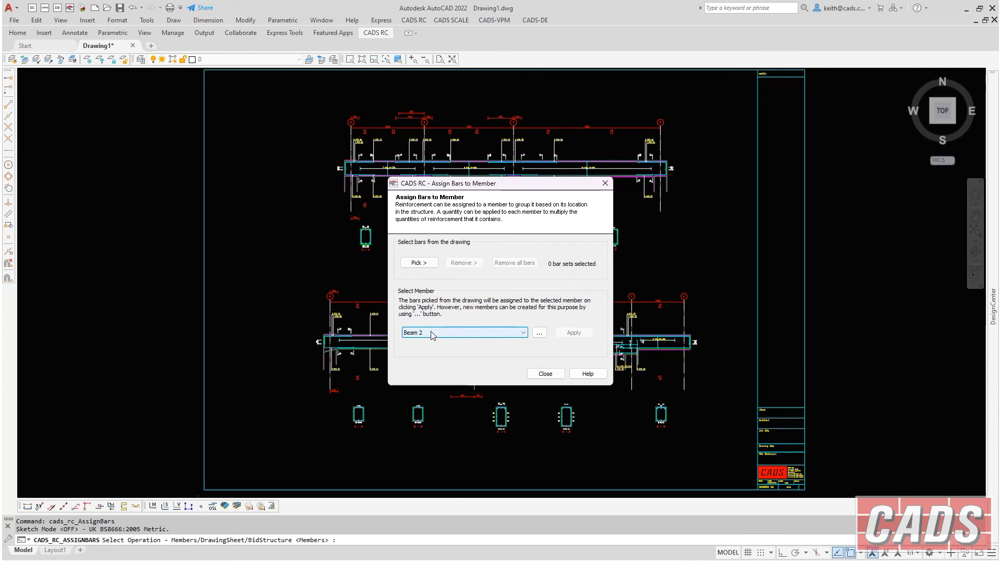
left_click(419, 263)
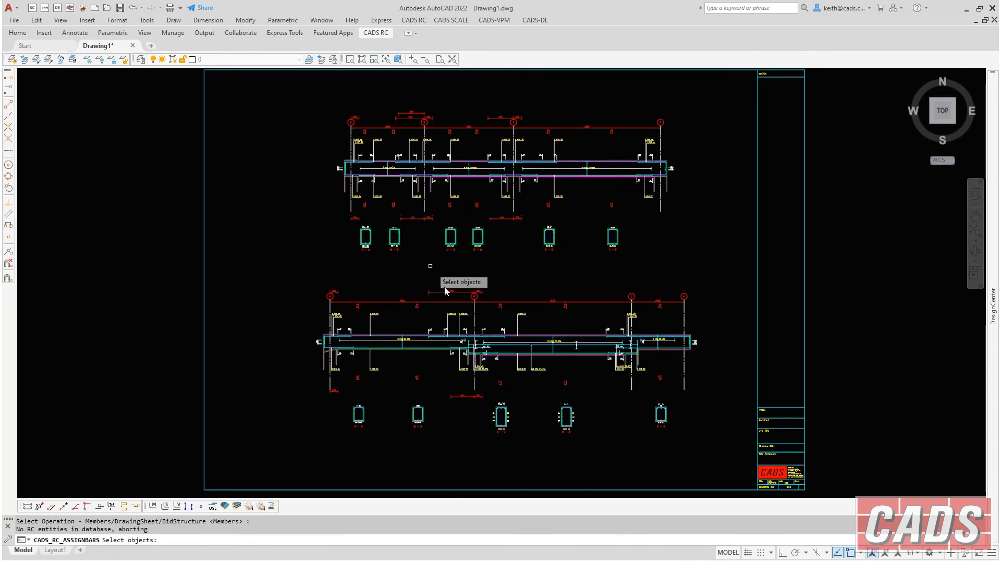
left_click(299, 274)
left_click(720, 457)
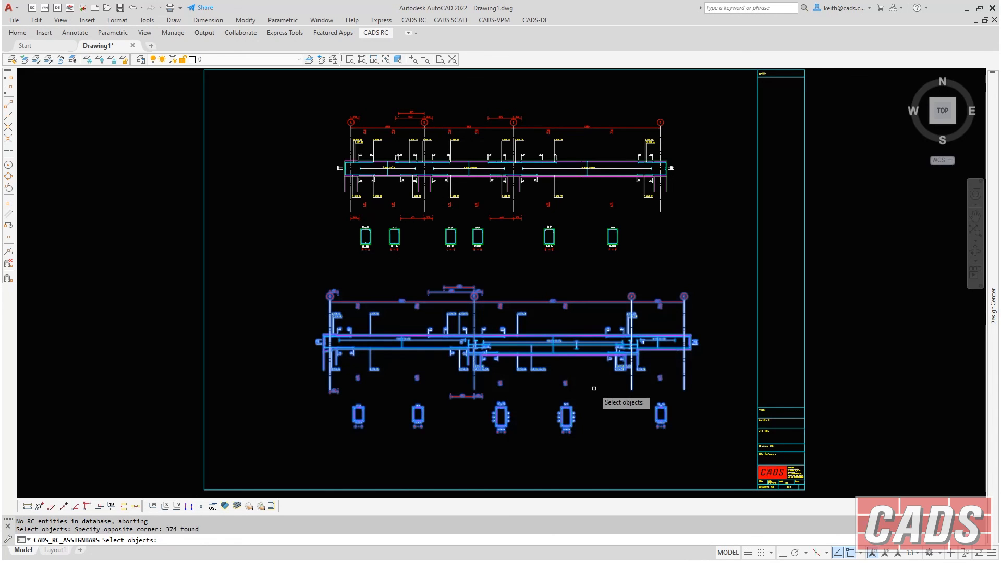
key("Return")
left_click(569, 333)
left_click(547, 373)
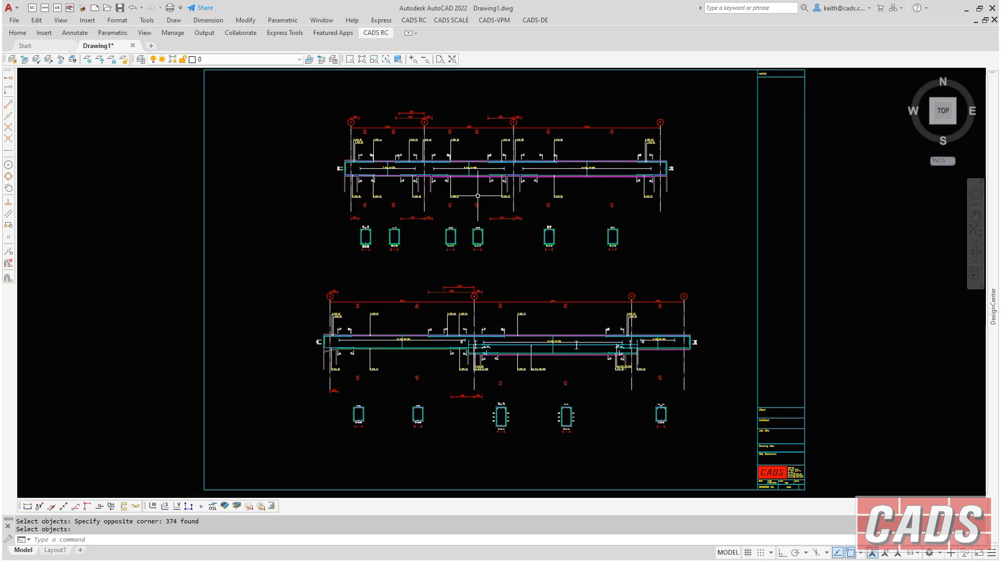
Reopen the bar schedule and check how the bars and weights are grouped by member for Beam 1 and Beam 2.
left_click(414, 20)
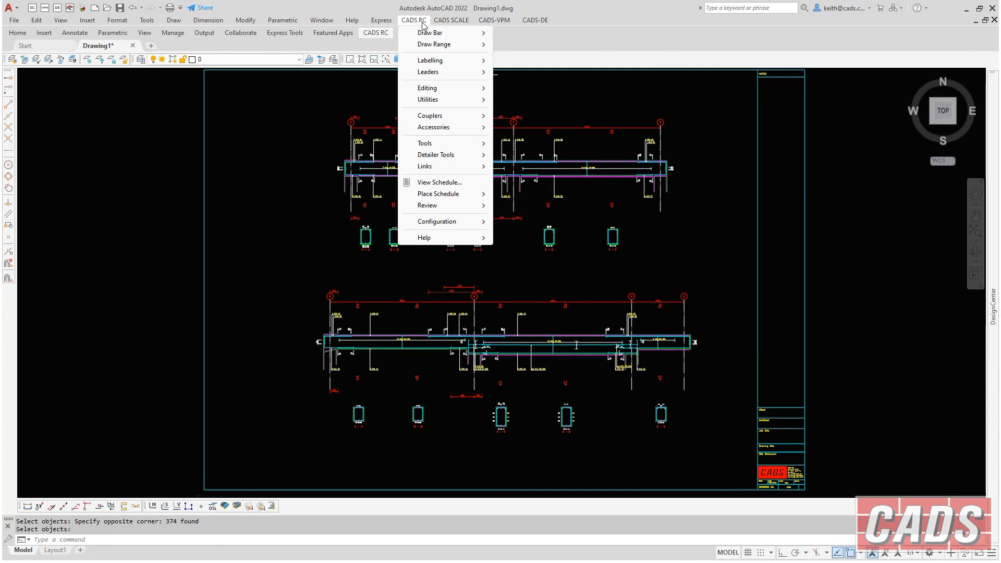
left_click(428, 185)
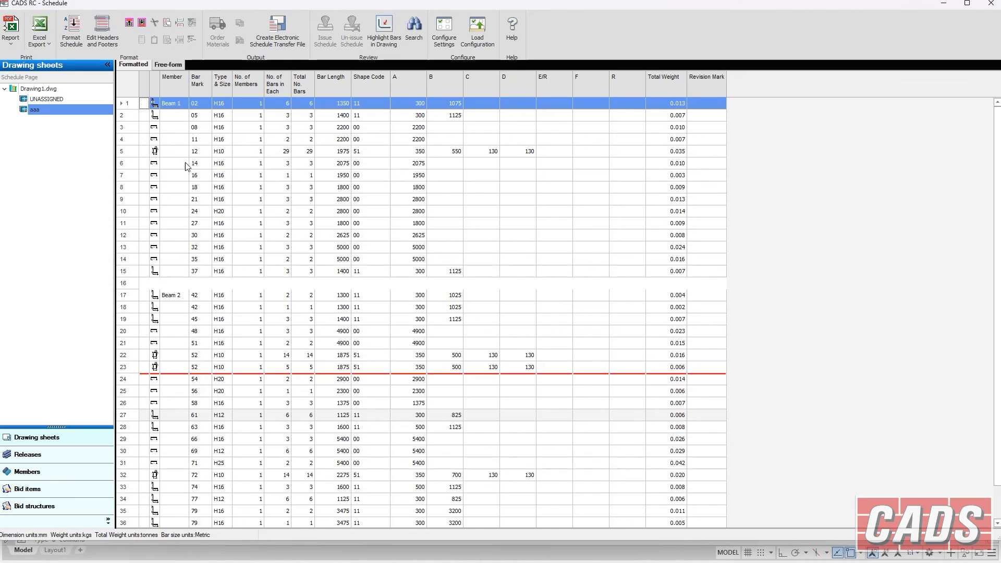
scroll(186, 366, "down", 1)
scroll(186, 366, "up", 1)
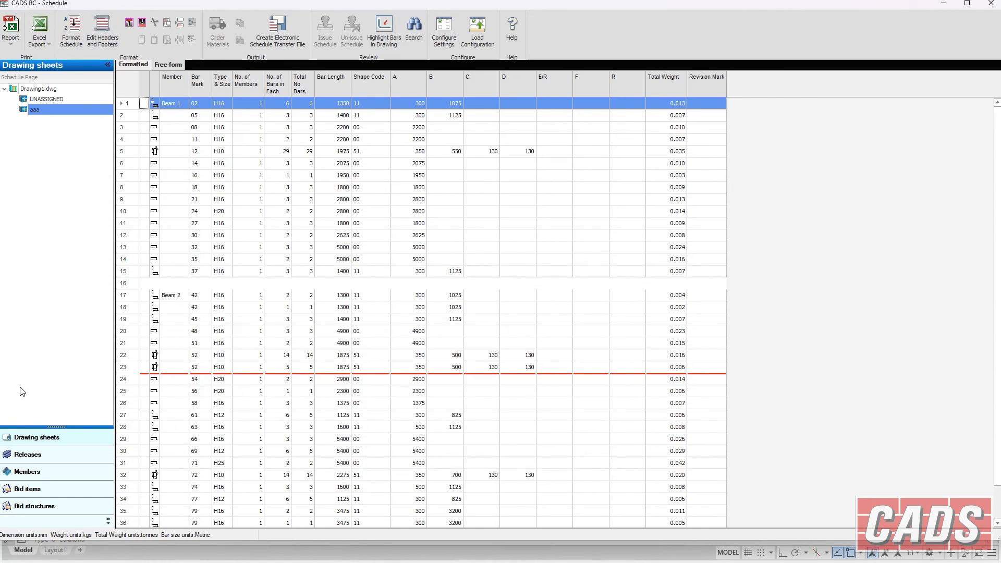
left_click(33, 473)
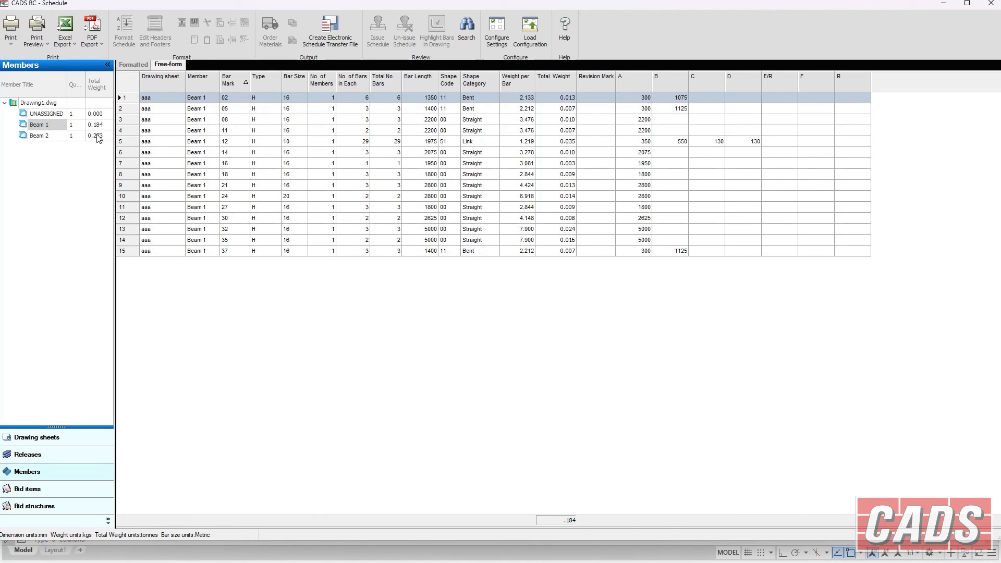
Preview the formatted schedule report for drawing sheet aaa, proceeding despite incomplete bars, and return to the full drawing.
left_click(37, 437)
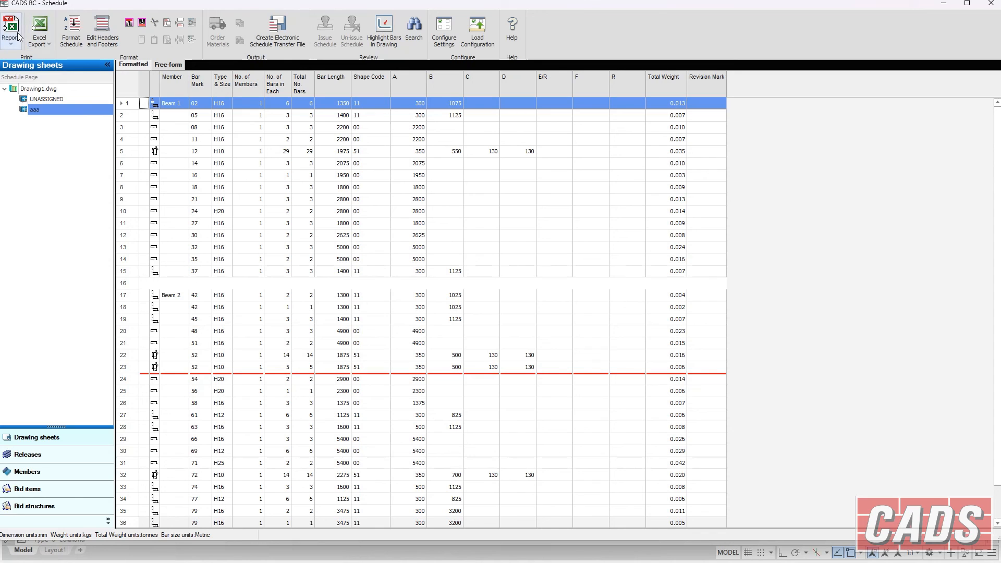
left_click(47, 44)
left_click(31, 55)
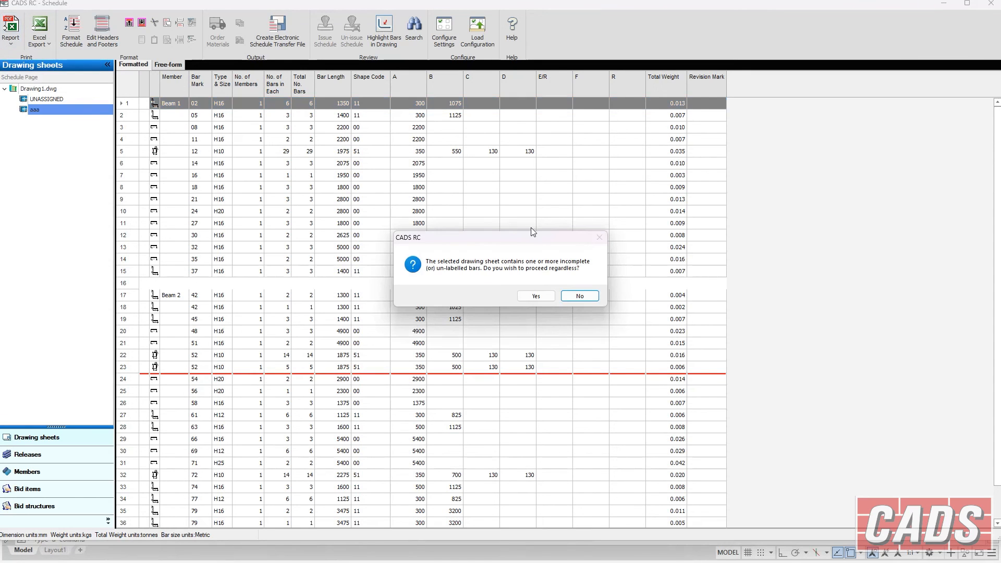
left_click(537, 297)
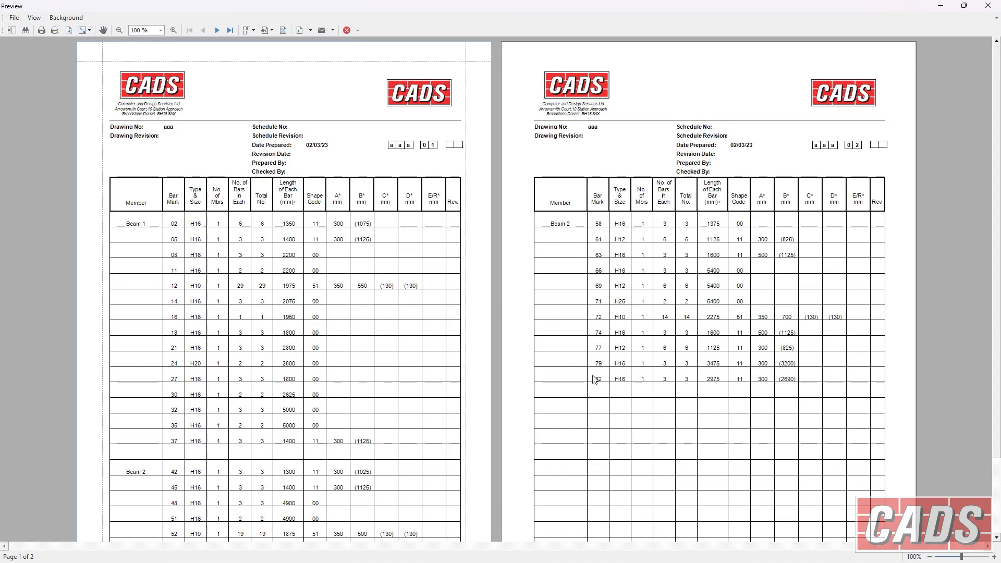
left_click(347, 30)
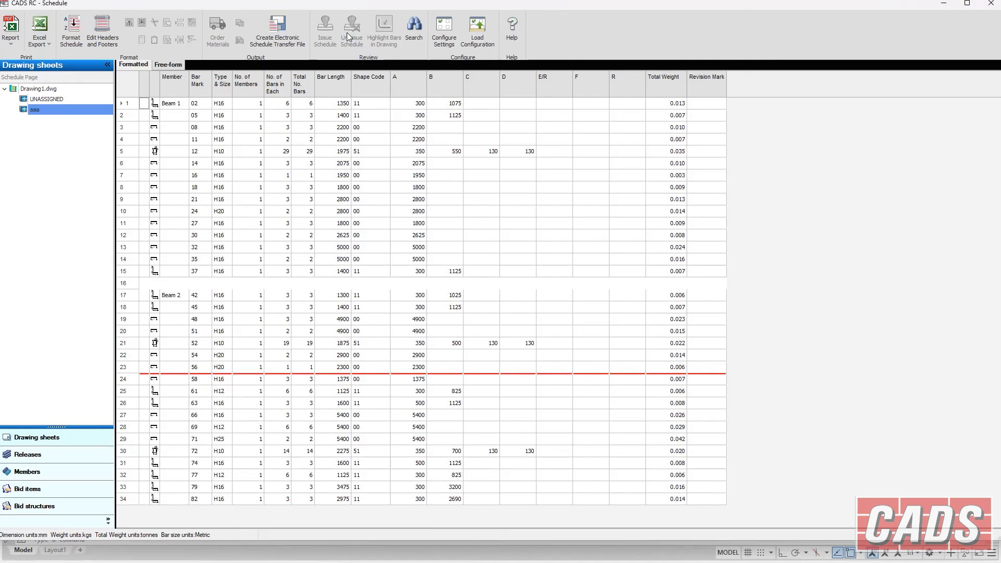
left_click(992, 4)
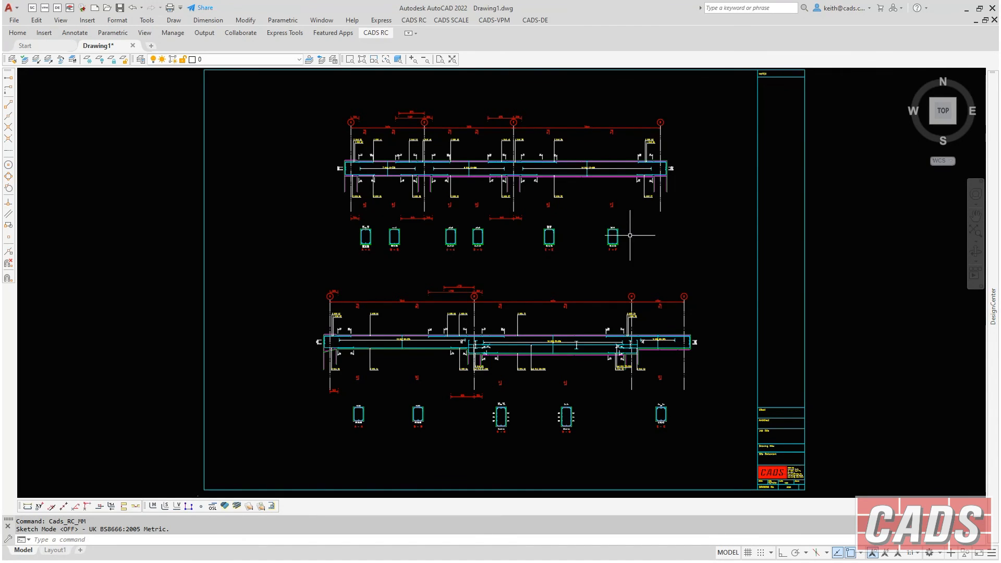
middle_click_drag(531, 287, 518, 293)
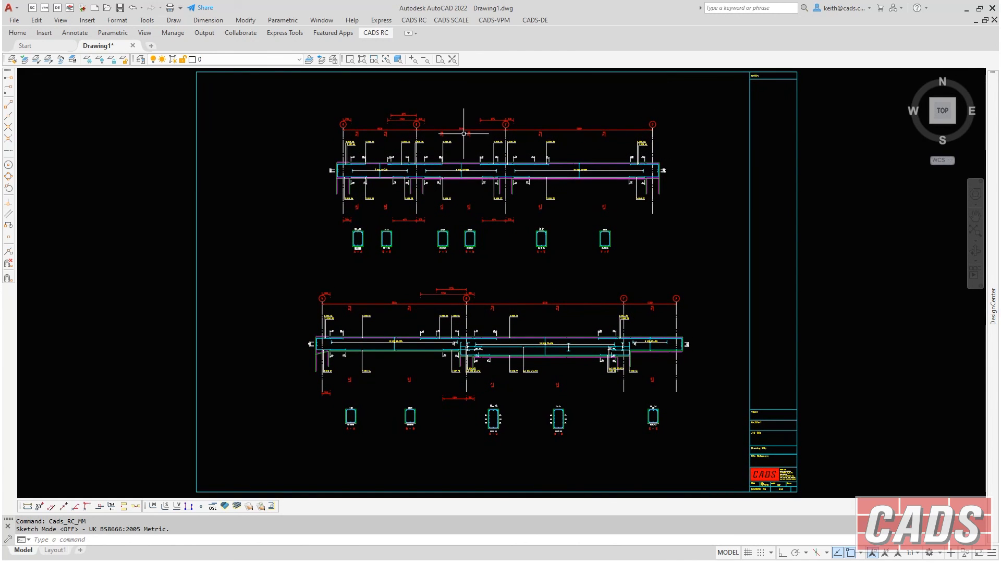
left_click(452, 59)
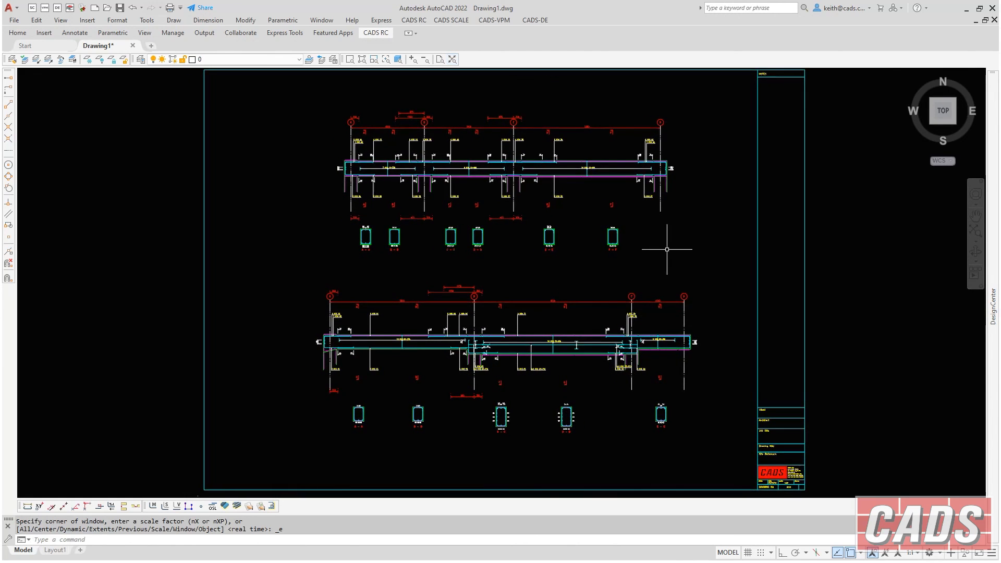